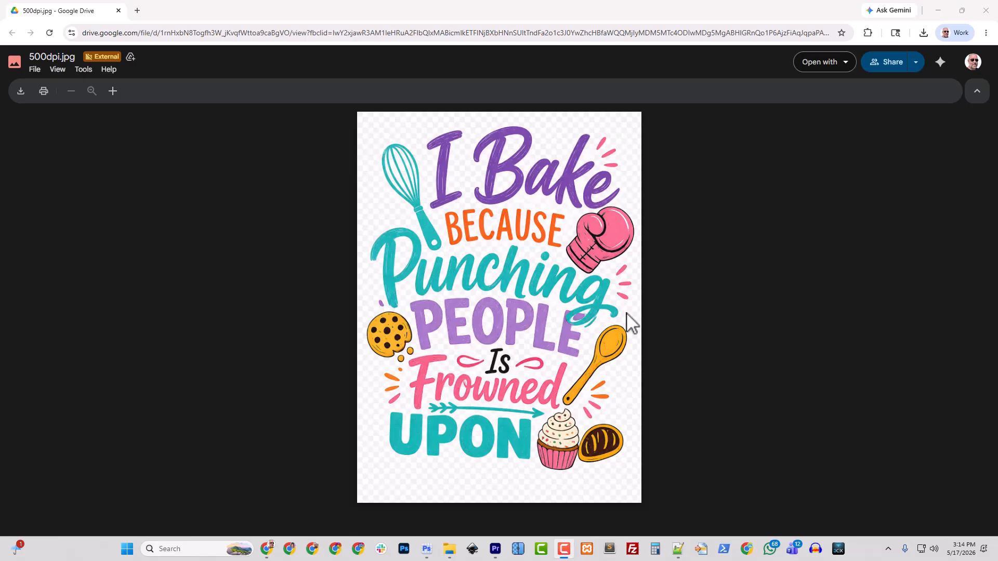
Download the 500dpi.jpg design from Google Drive.
left_click(447, 551)
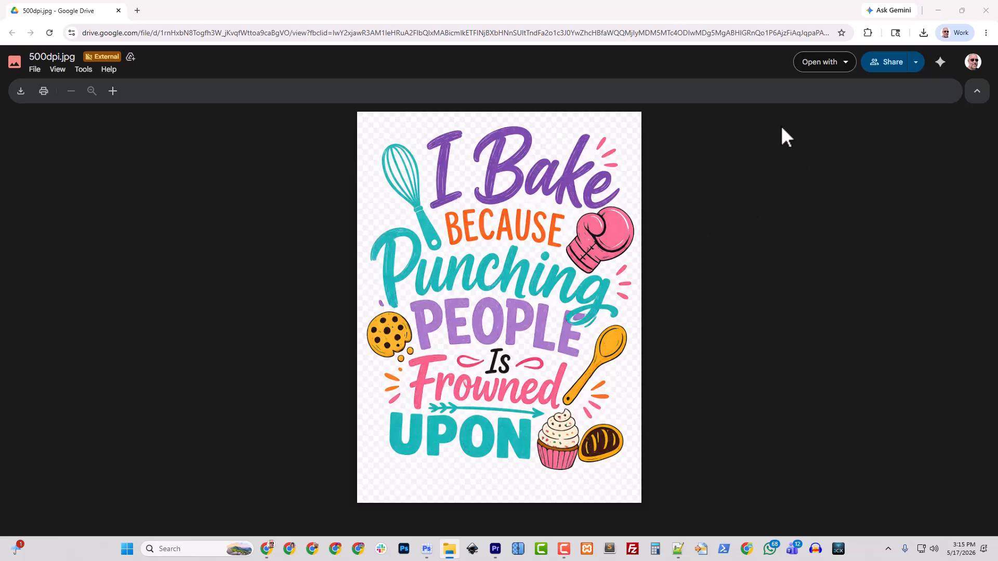
left_click(34, 69)
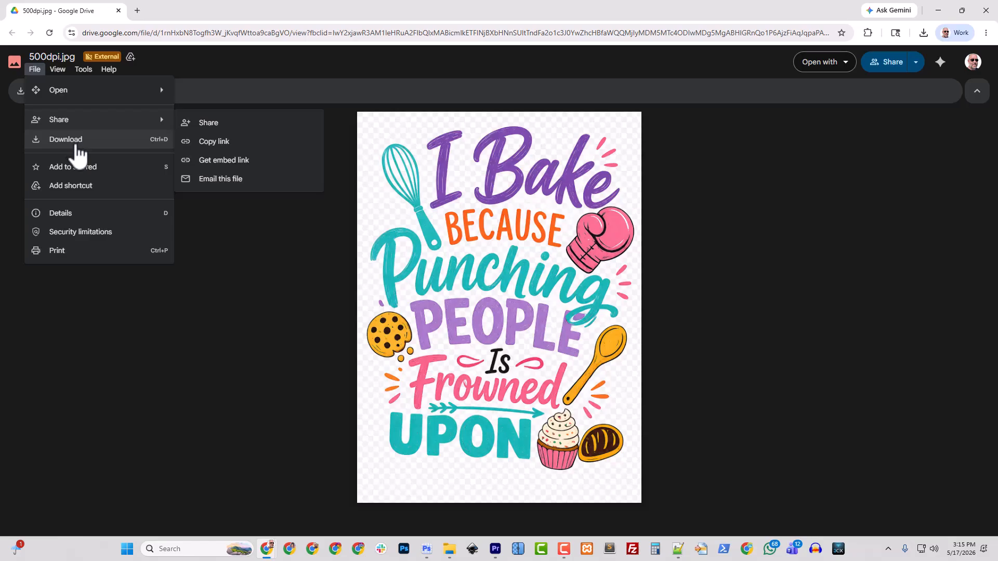
mouse_move(108, 121)
left_click(211, 125)
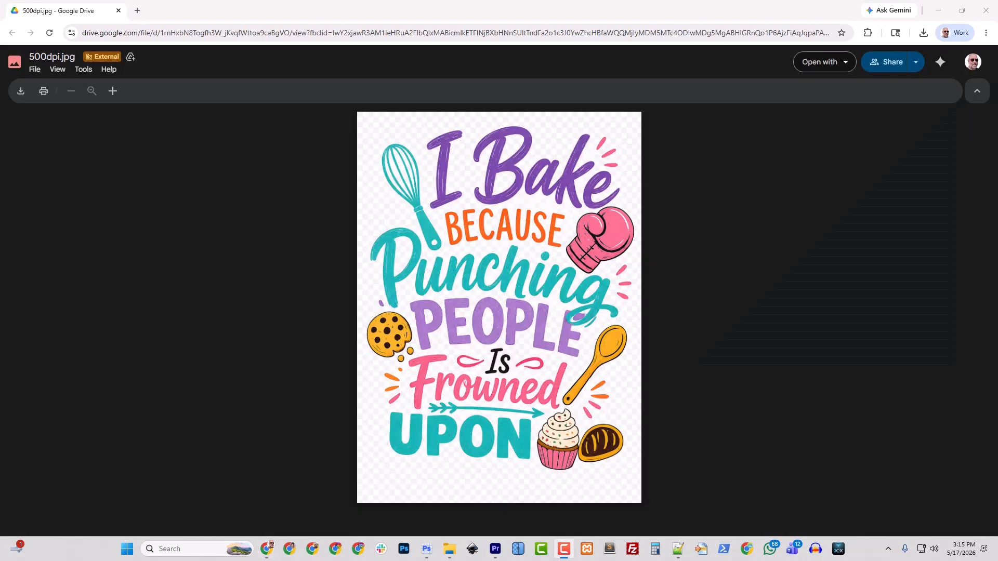
left_click(34, 70)
left_click(67, 140)
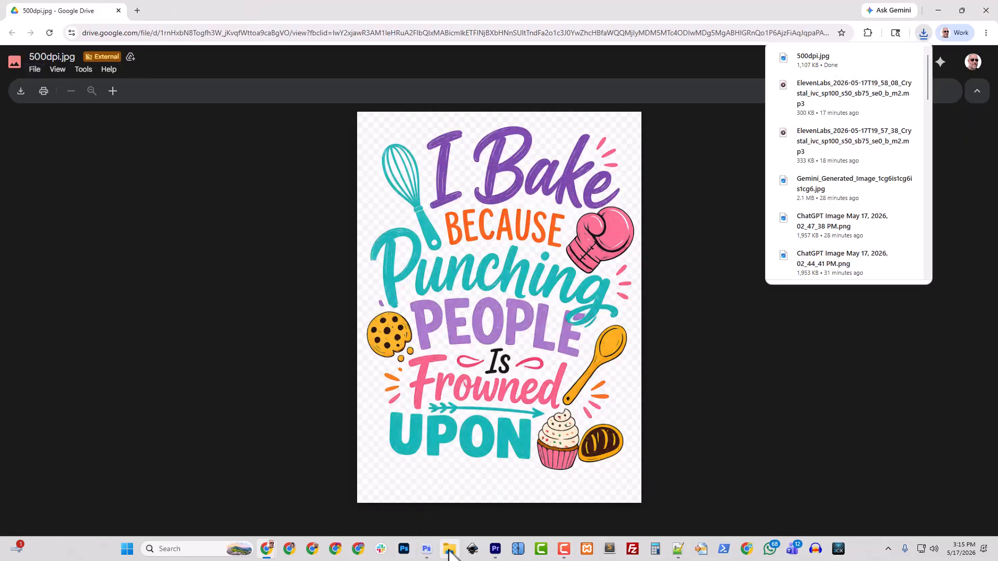
Switch to File Explorer and check the details of 500dpi.jpg in the Downloads folder.
left_click_drag(0, 89, 473, 89)
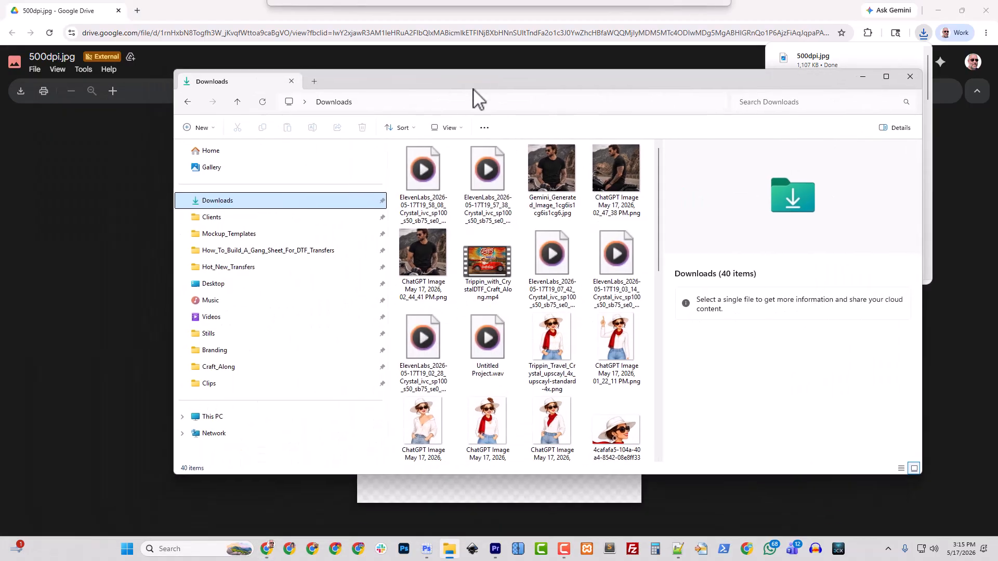
left_click(209, 201)
left_click(424, 171)
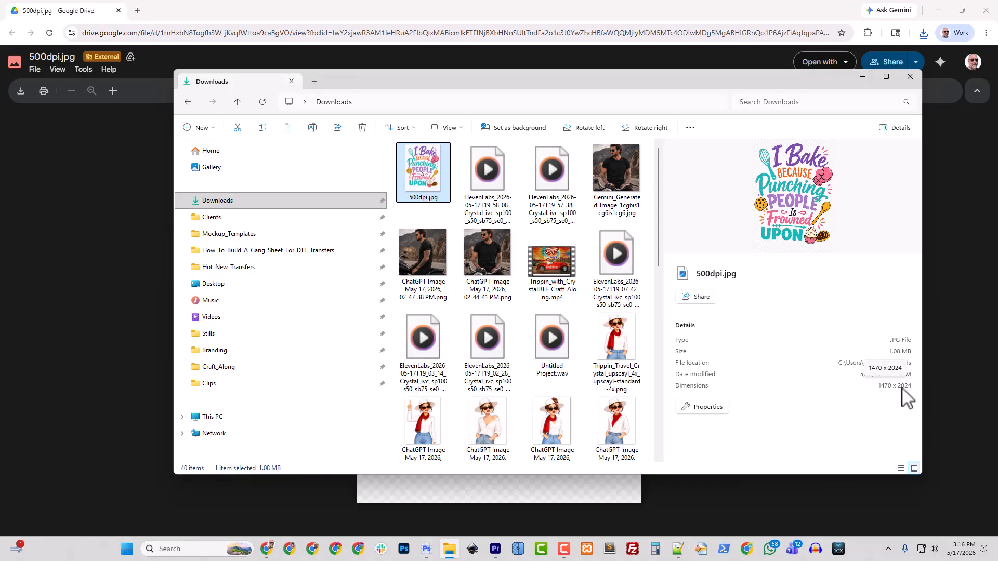
Open 500dpi.jpg in Adobe Photoshop 2026.
right_click(426, 174)
mouse_move(472, 104)
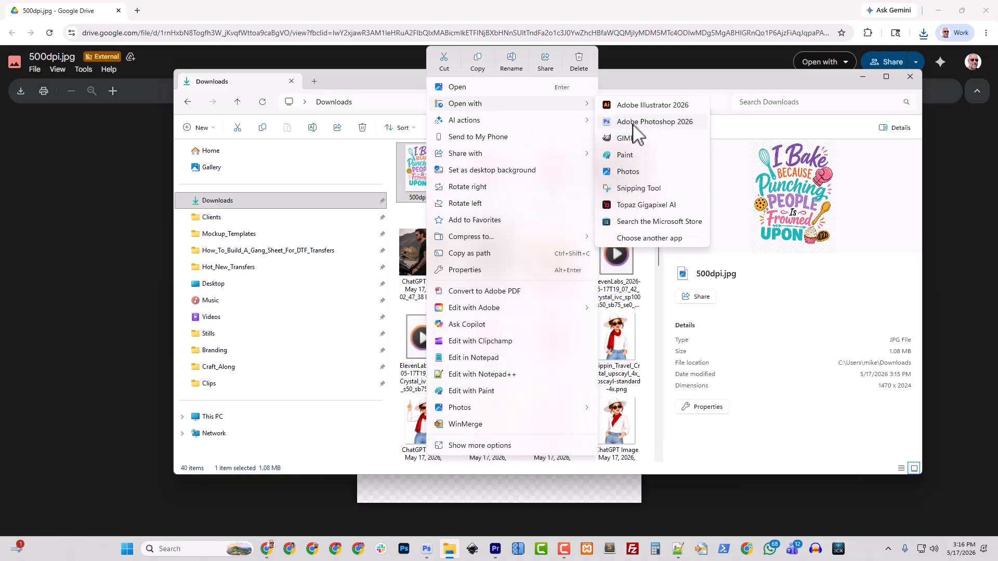
left_click(634, 120)
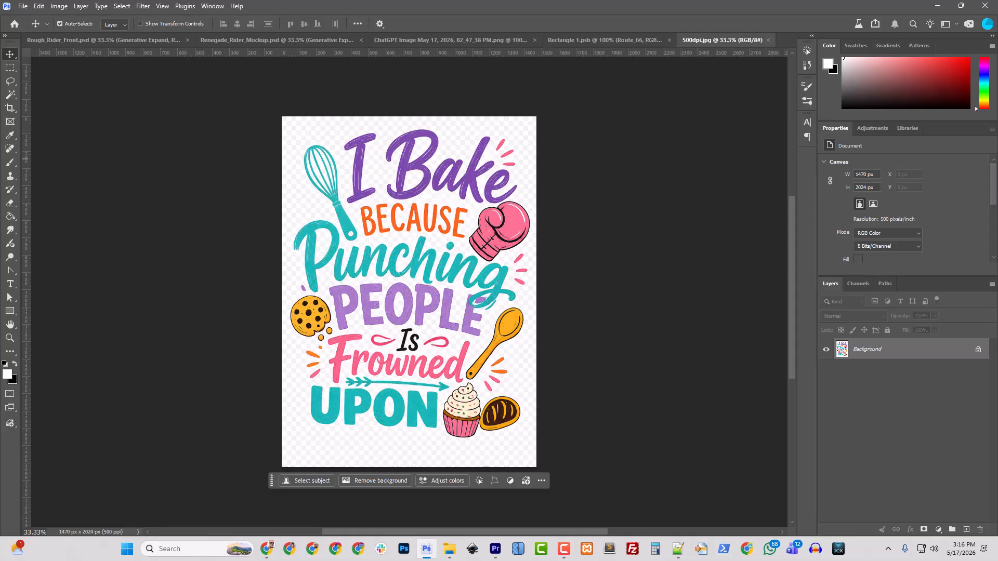
Return to the browser and open chatgpt.com in a new tab.
left_click(939, 6)
left_click(137, 10)
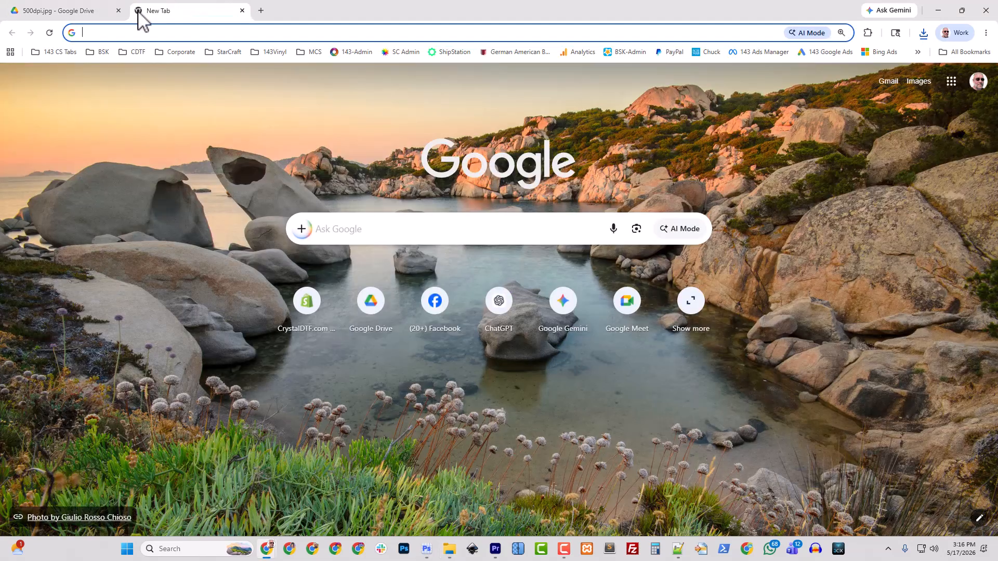
type("chatgpt.com")
key("Return")
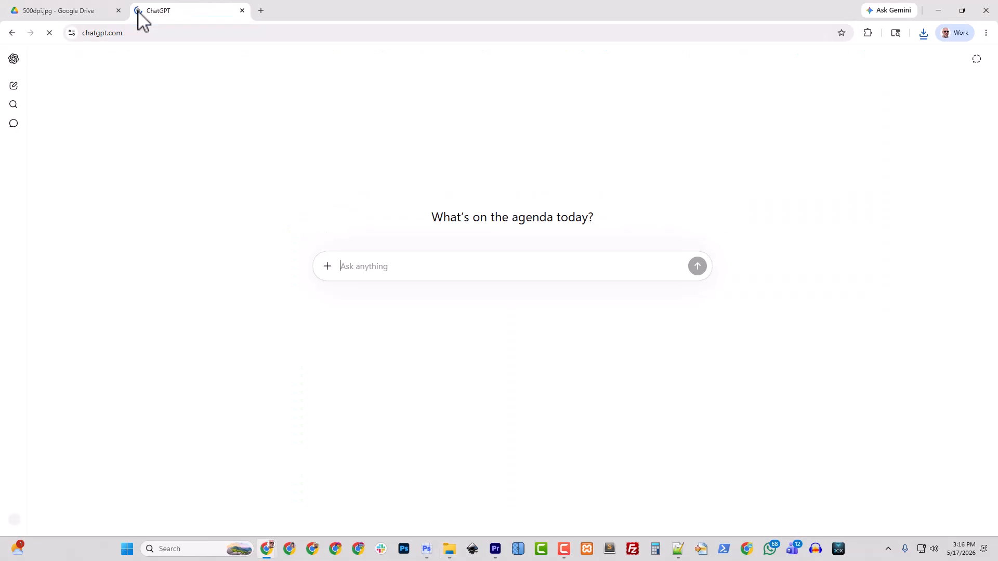
Attach 500dpi.jpg from the Downloads folder to the new chat.
left_click(327, 266)
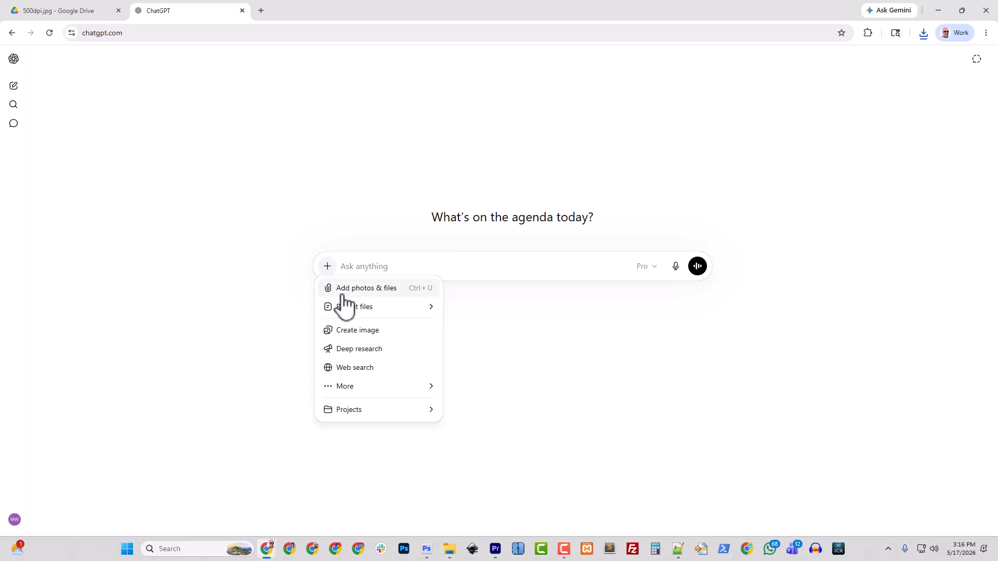
left_click(337, 291)
left_click(240, 130)
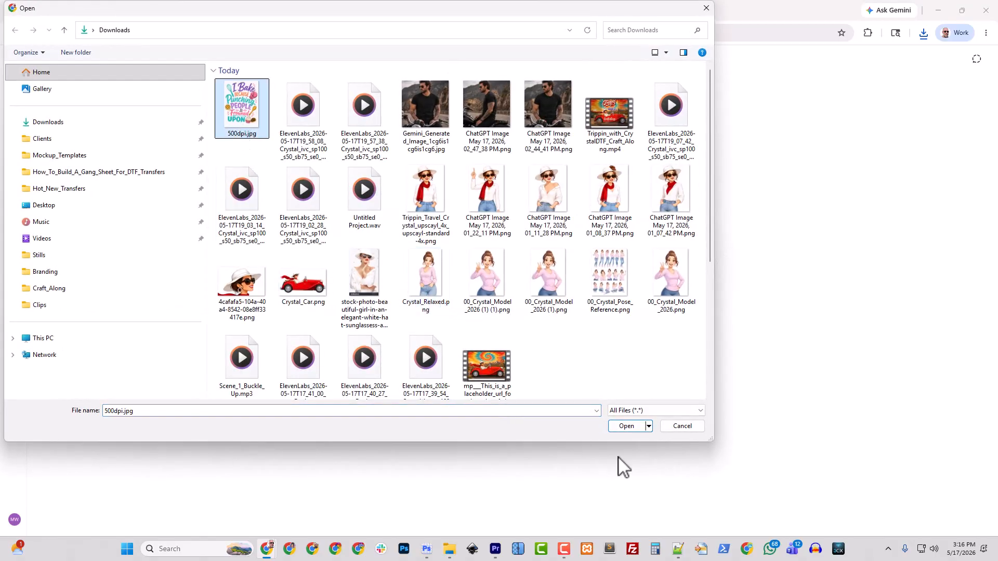
left_click(625, 426)
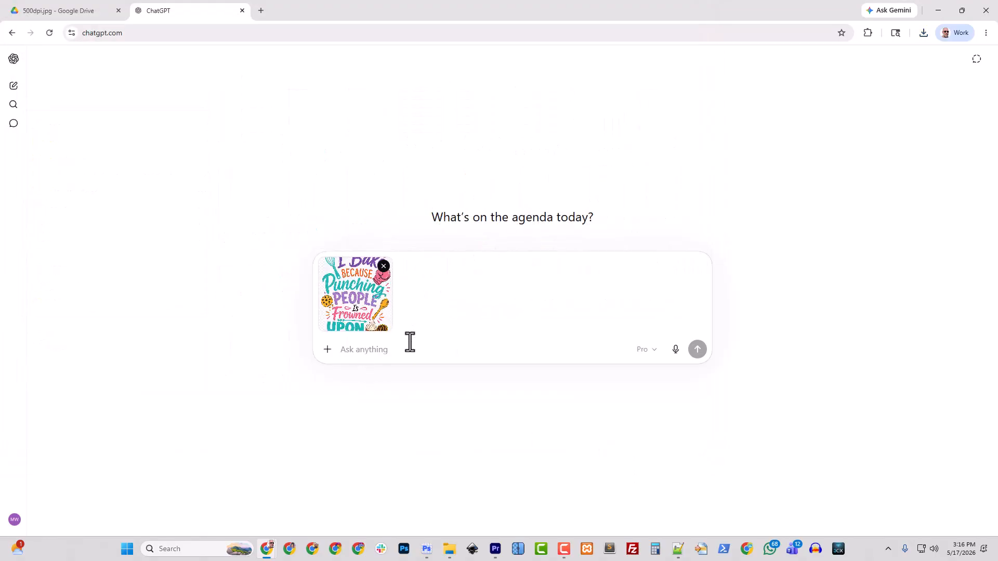
Submit the image-creation prompt "I need this design improved and cleaned up. Render on a white background.".
type("I need this design")
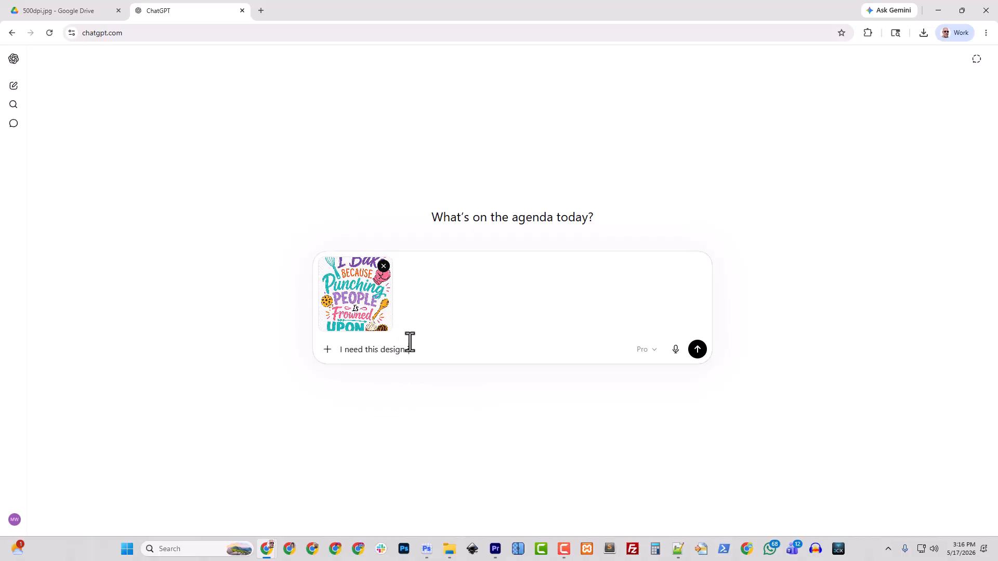
type(" improved and cleaned up. Rend")
type("er on a white background.")
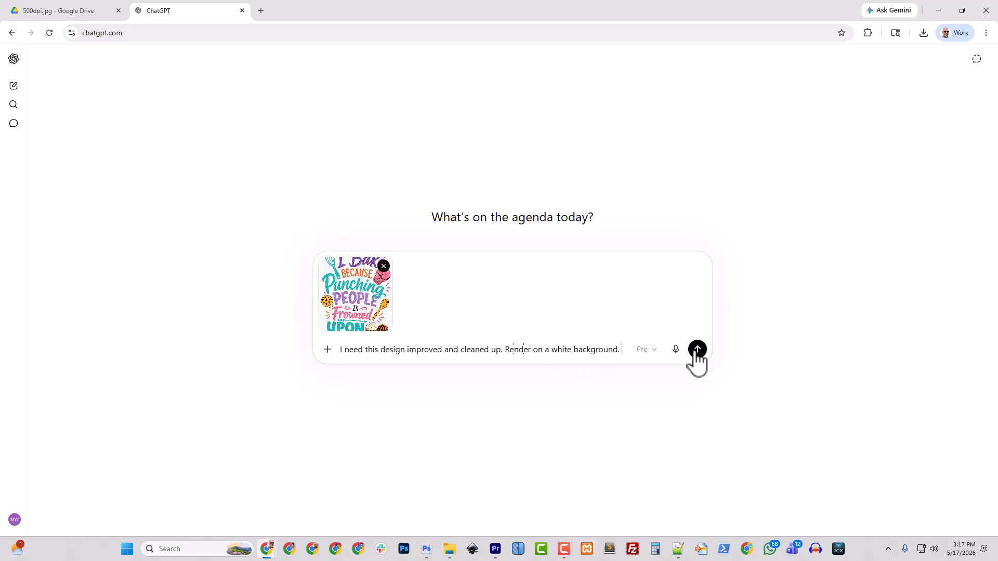
left_click(328, 349)
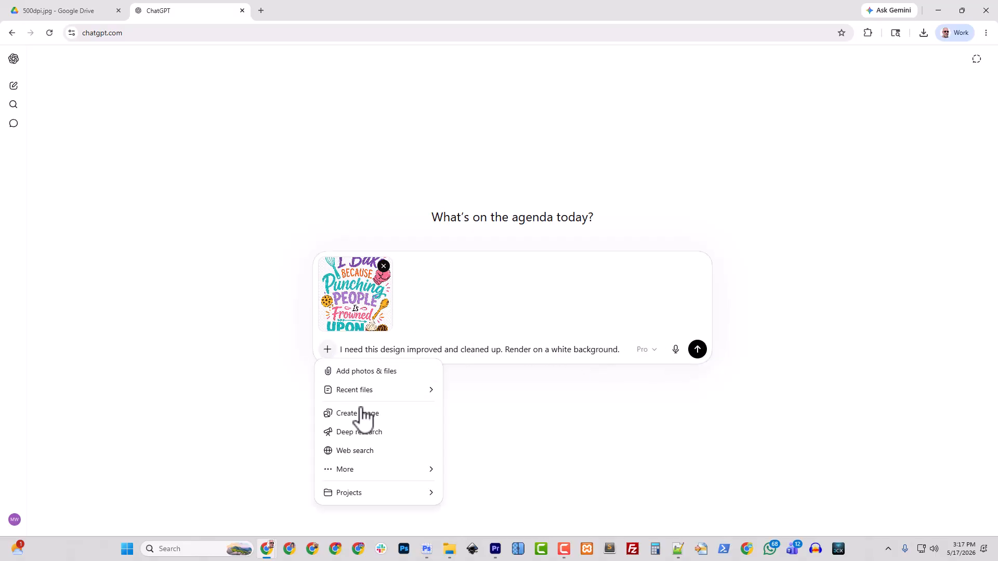
left_click(364, 413)
left_click(697, 373)
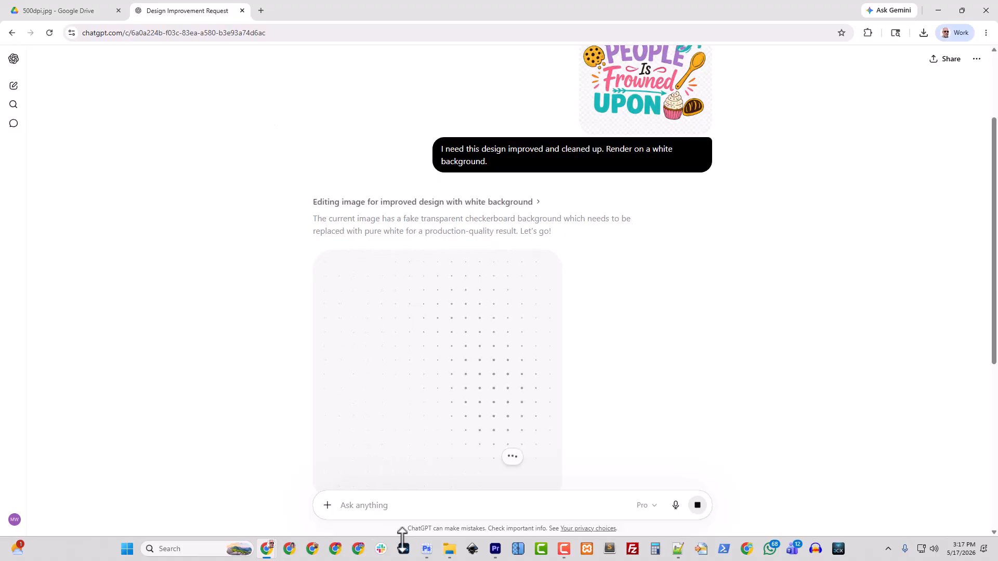
View 00_Crystal_Model_2026.png from the Downloads folder at full-window size and close it.
left_click(449, 551)
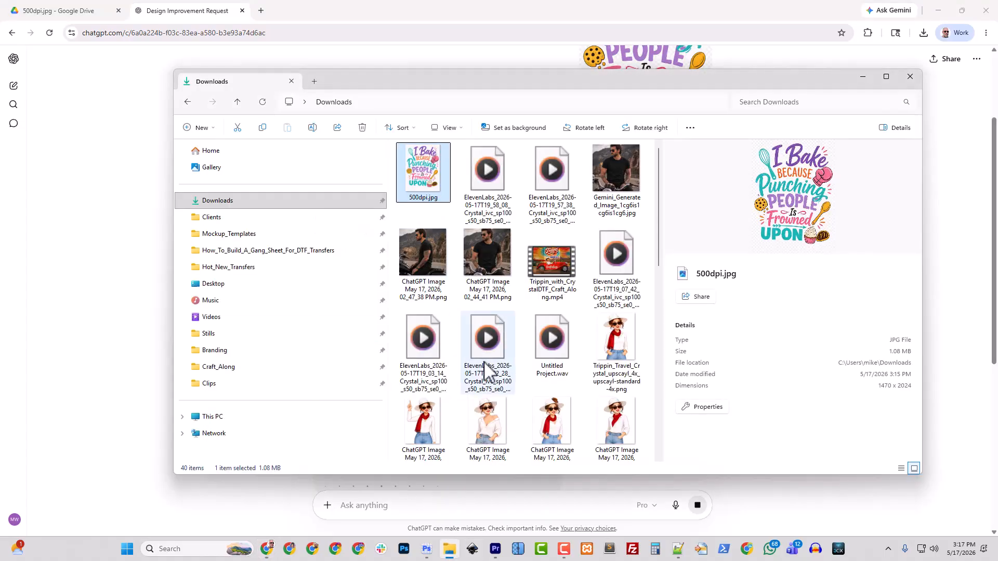
scroll(600, 416, "down", 3)
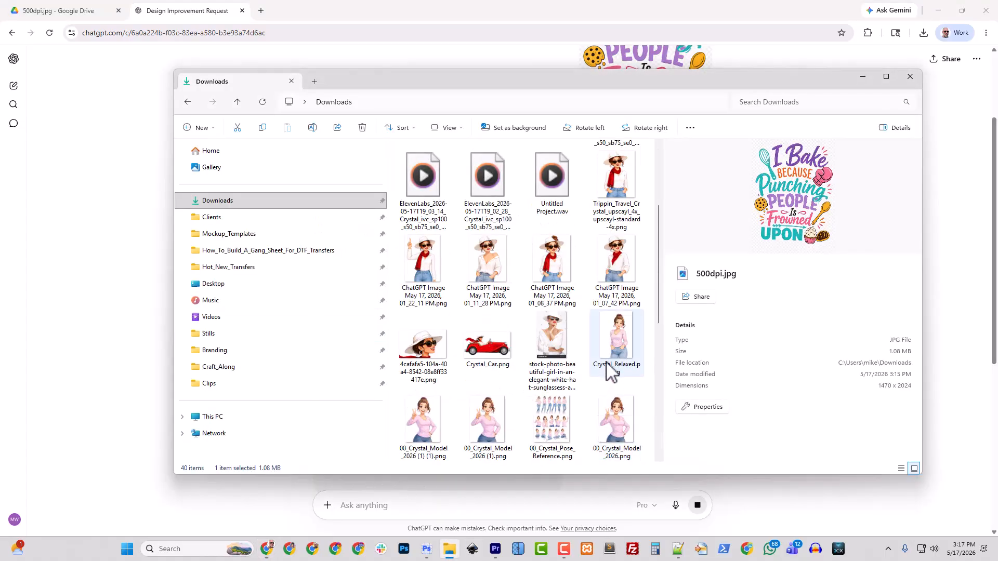
double_click(616, 431)
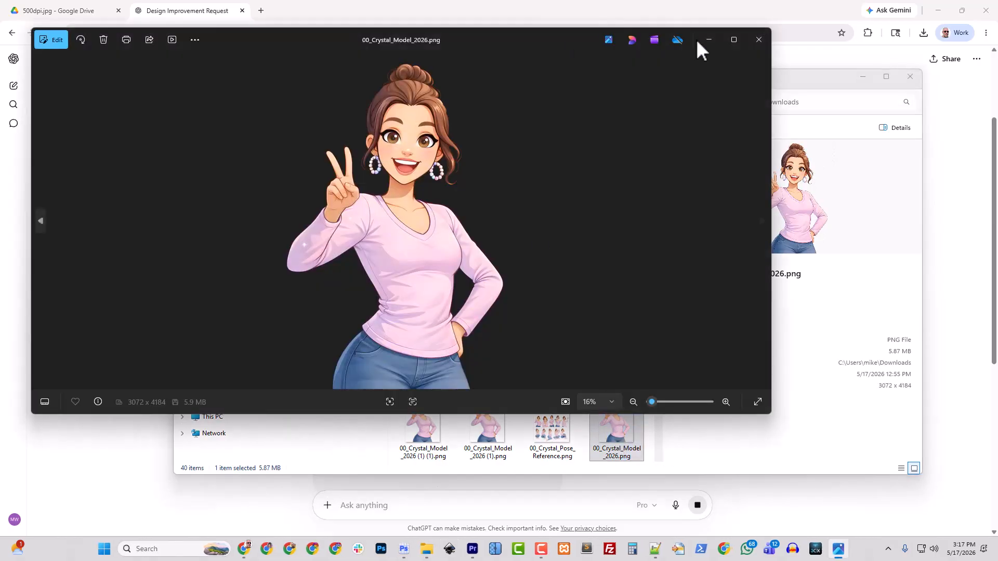
left_click(731, 39)
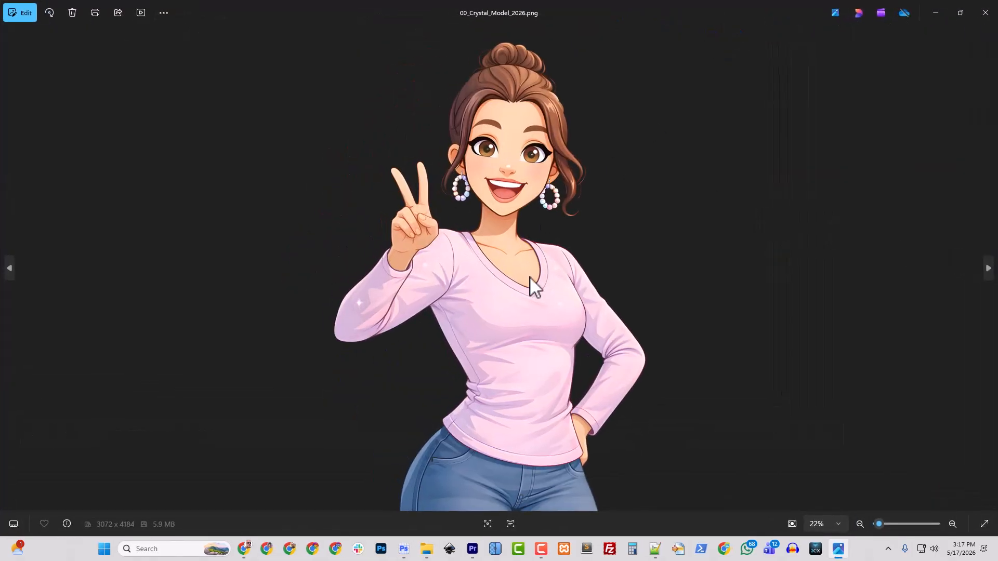
left_click(985, 12)
View 500dpi.jpg from the Downloads folder to inspect its background and edges, and return to the chat.
scroll(536, 343, "up", 5)
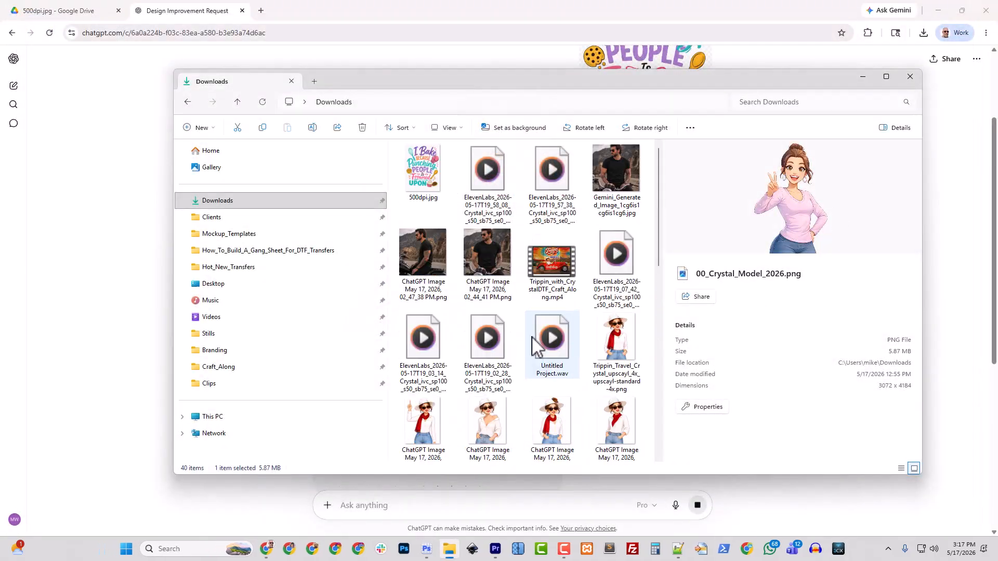
double_click(411, 171)
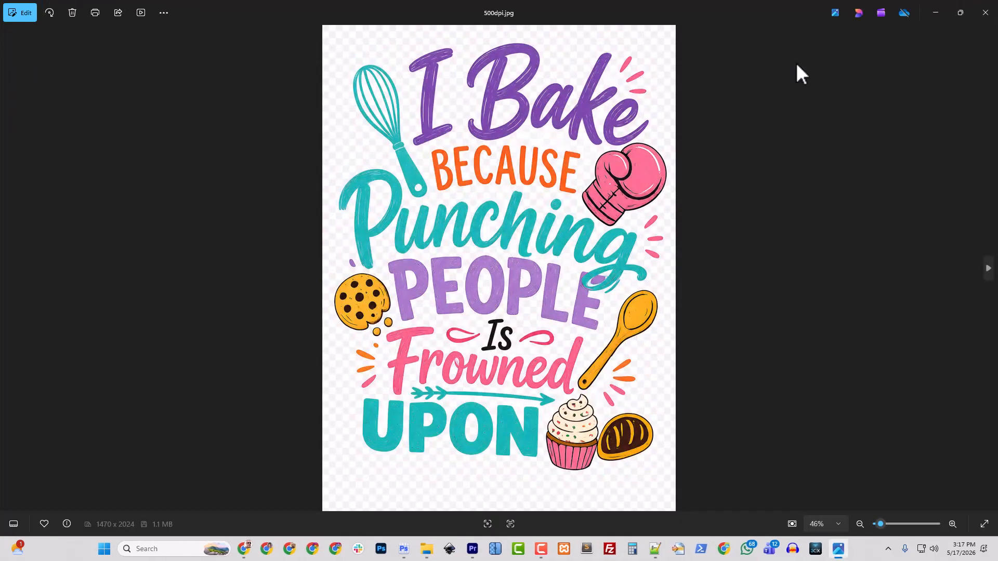
left_click(985, 12)
left_click(450, 548)
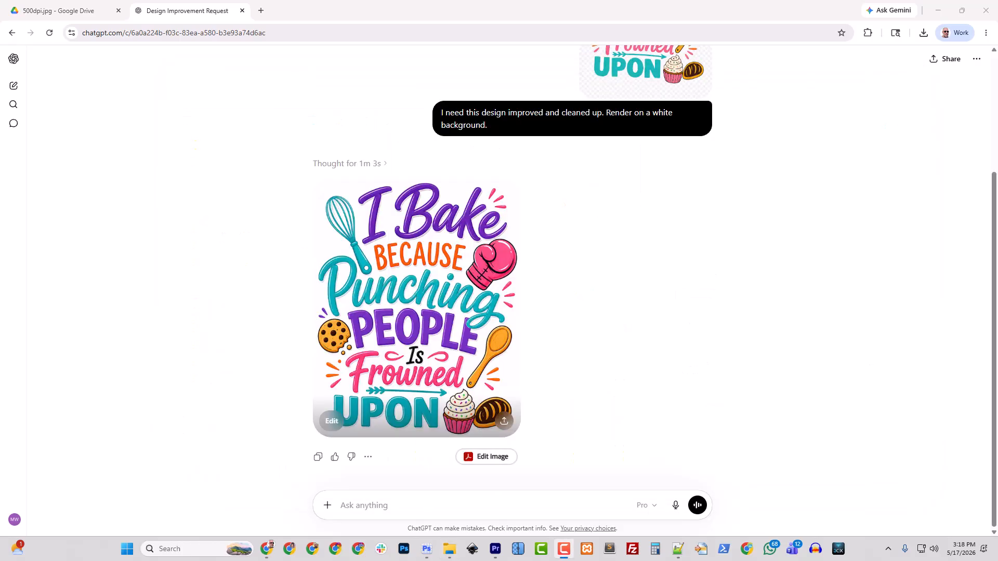
Inspect the generated design enlarged, close it, and copy the original uploaded design image from the conversation.
left_click(445, 273)
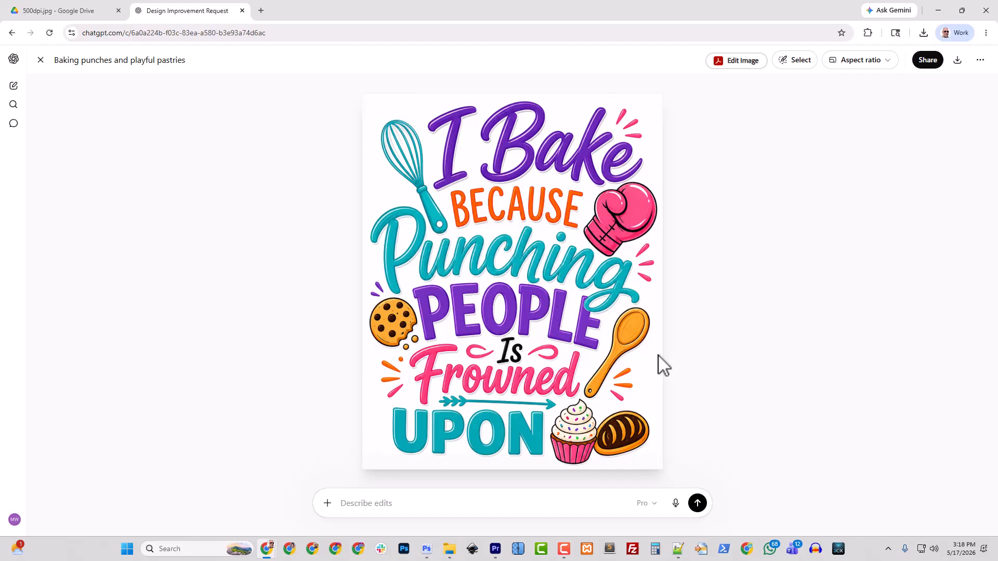
left_click(40, 60)
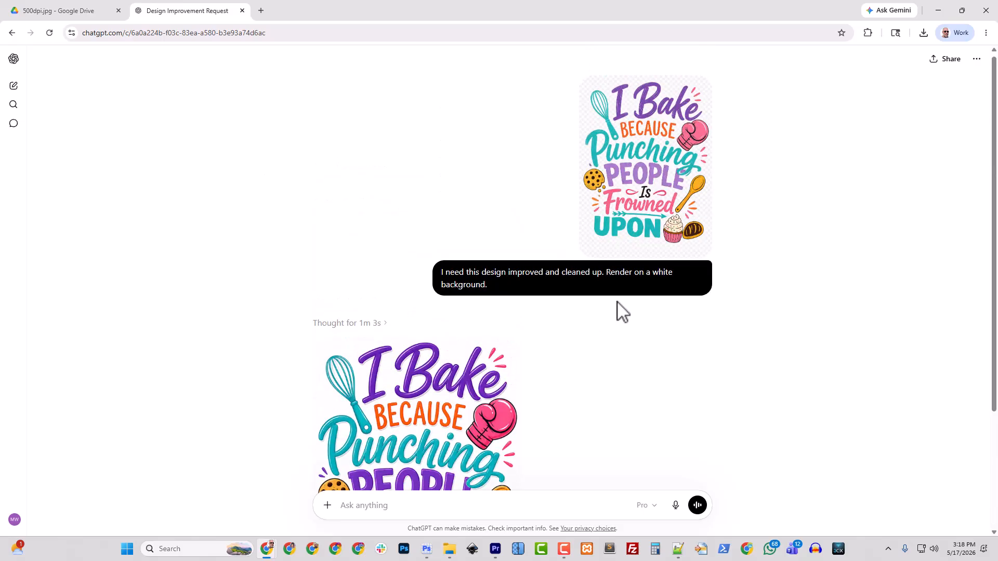
right_click(662, 152)
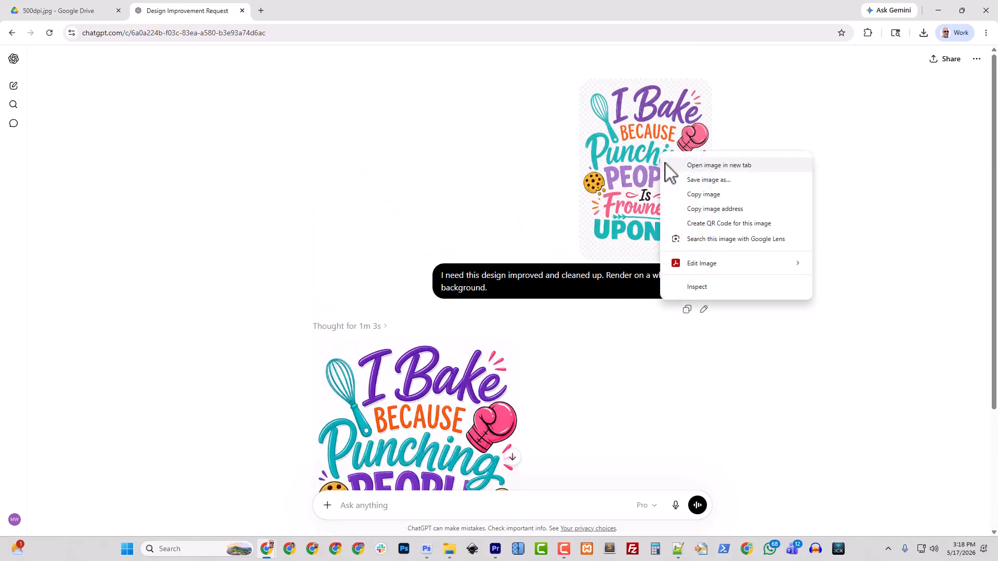
left_click(703, 194)
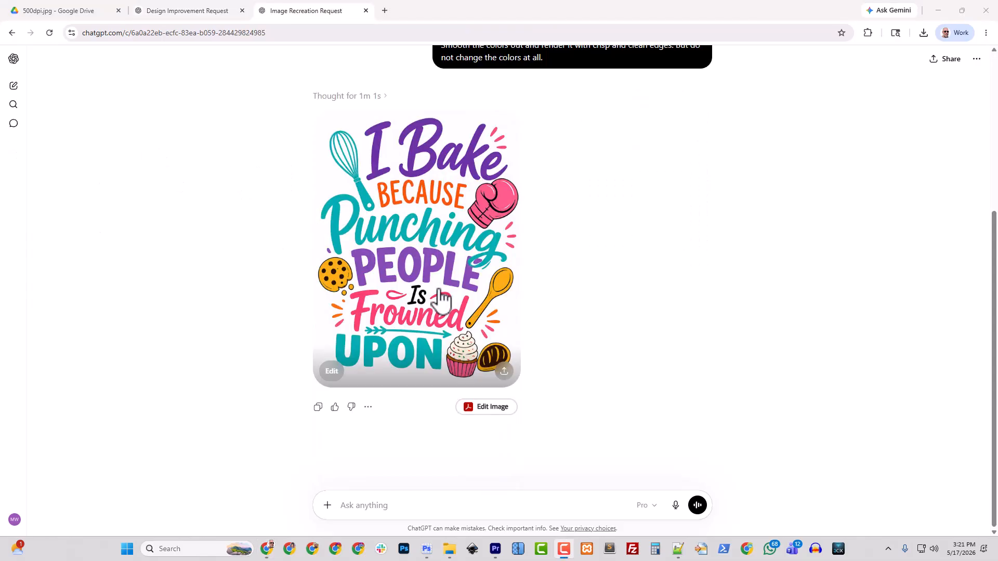
Enlarge the recreated design in the Image Recreation Request chat and download it.
left_click(430, 260)
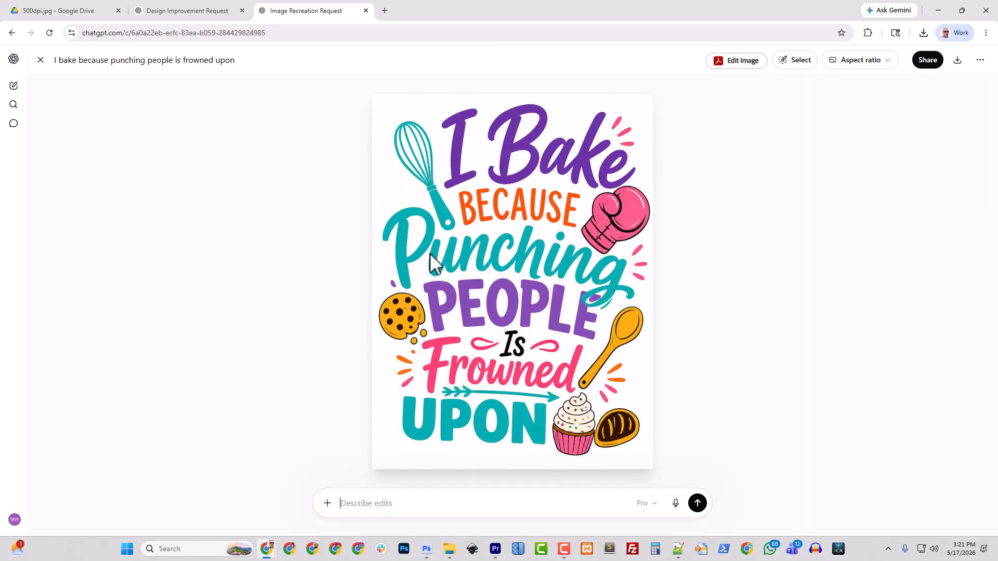
left_click(957, 60)
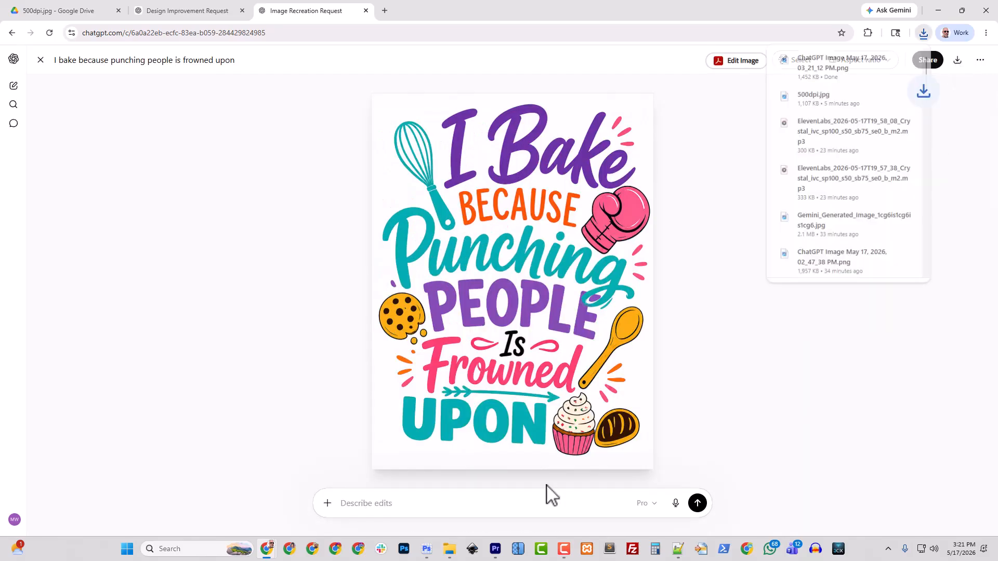
Switch to Upscayl, load "ChatGPT Image May 17, 2026, 03_21_12 PM.png" from Downloads, and set the image scale to 5X.
left_click(518, 549)
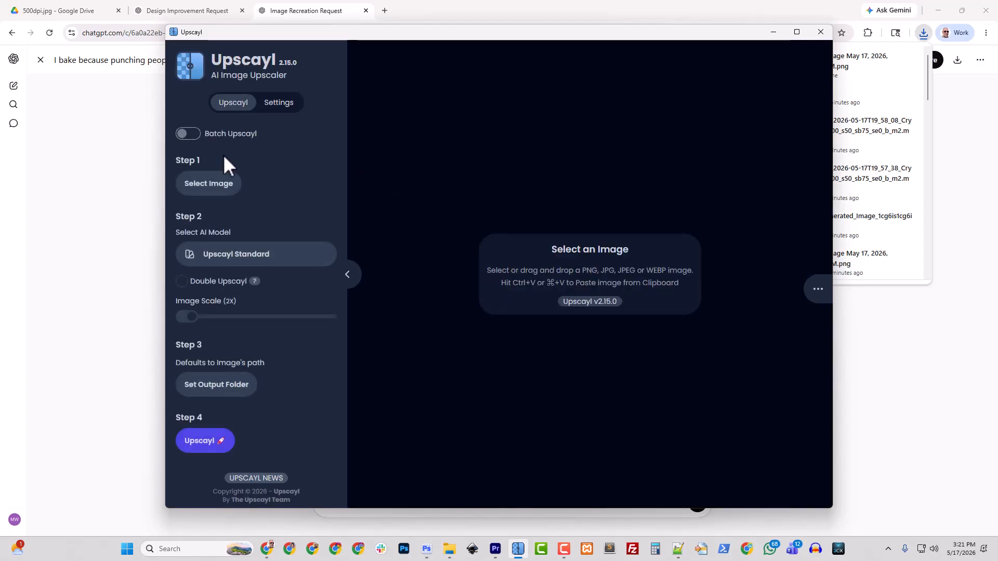
left_click(198, 189)
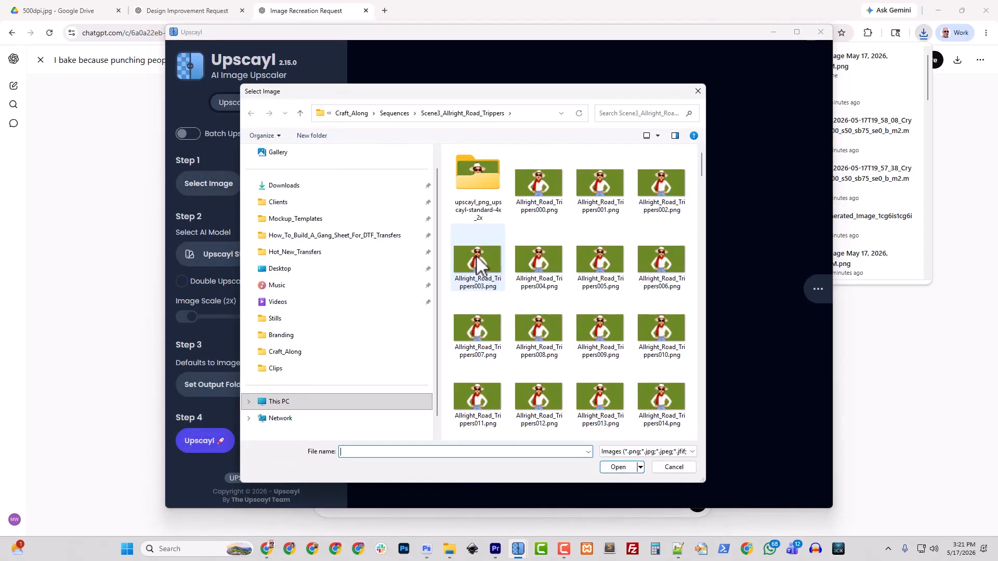
left_click(288, 193)
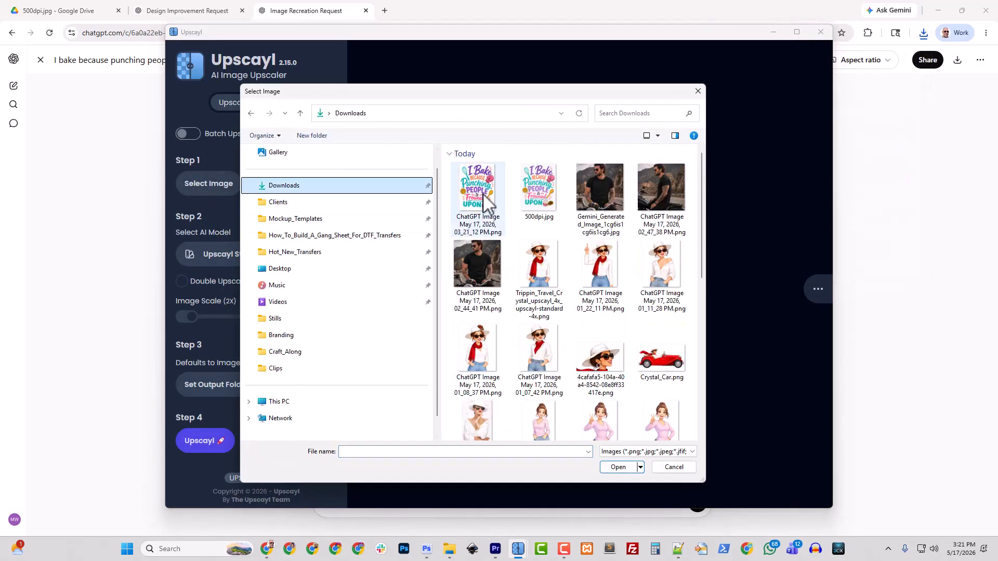
left_click(486, 203)
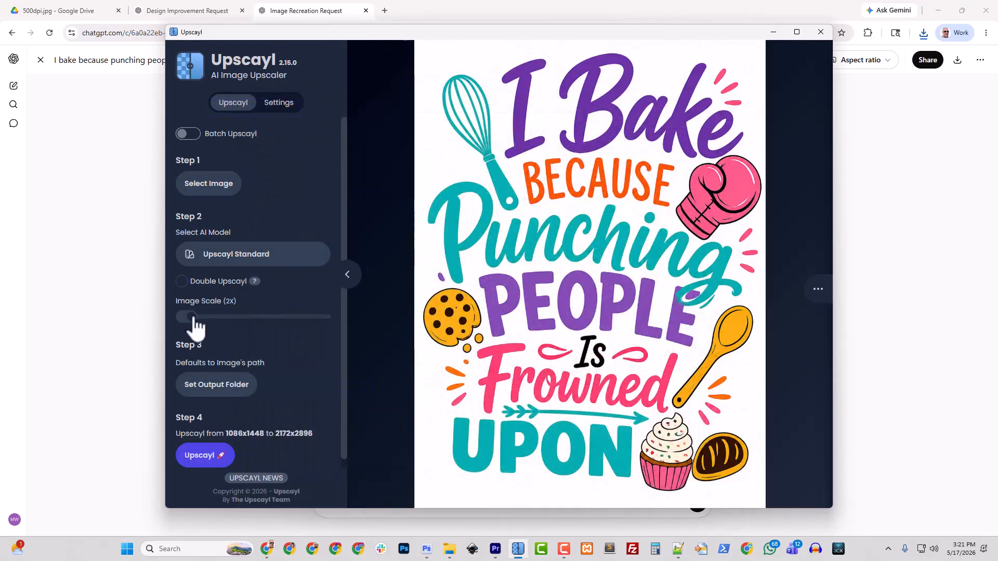
left_click_drag(191, 317, 219, 318)
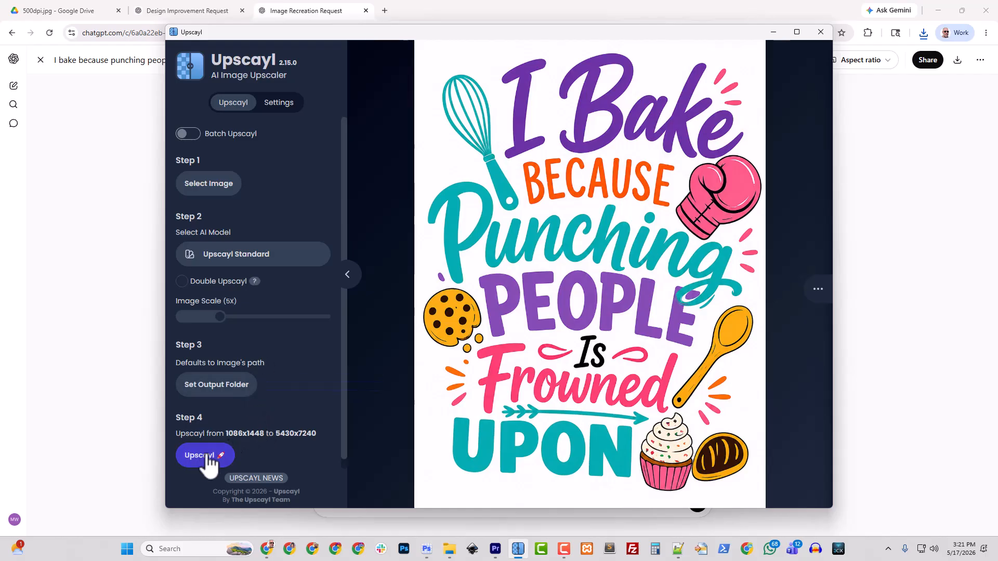
Run the 5X upscale and rename the upscaled PNG in the Downloads folder as I_Bake_because_Punching.
left_click(185, 455)
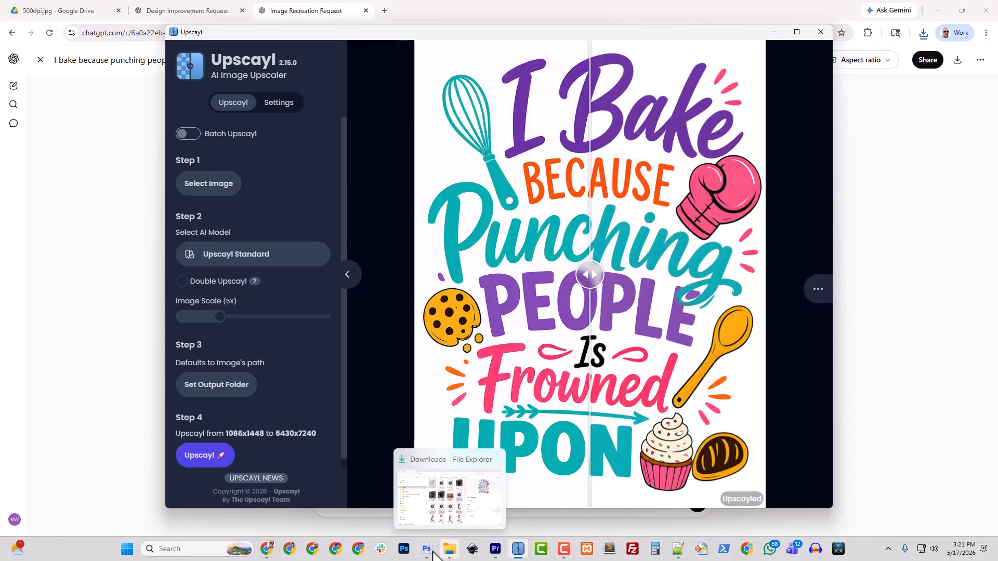
left_click(450, 552)
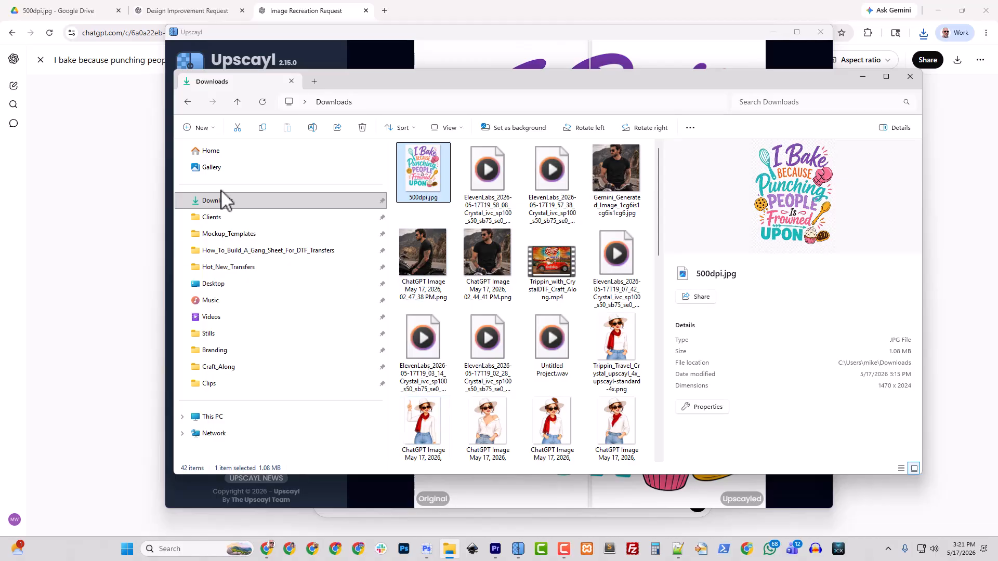
left_click(228, 201)
right_click(419, 197)
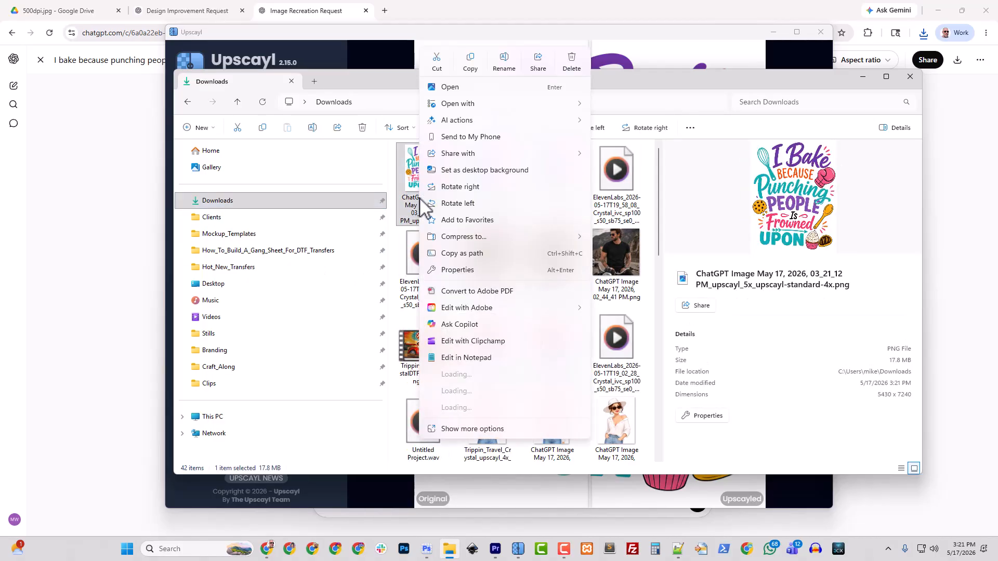
left_click(505, 63)
type("I_Bak")
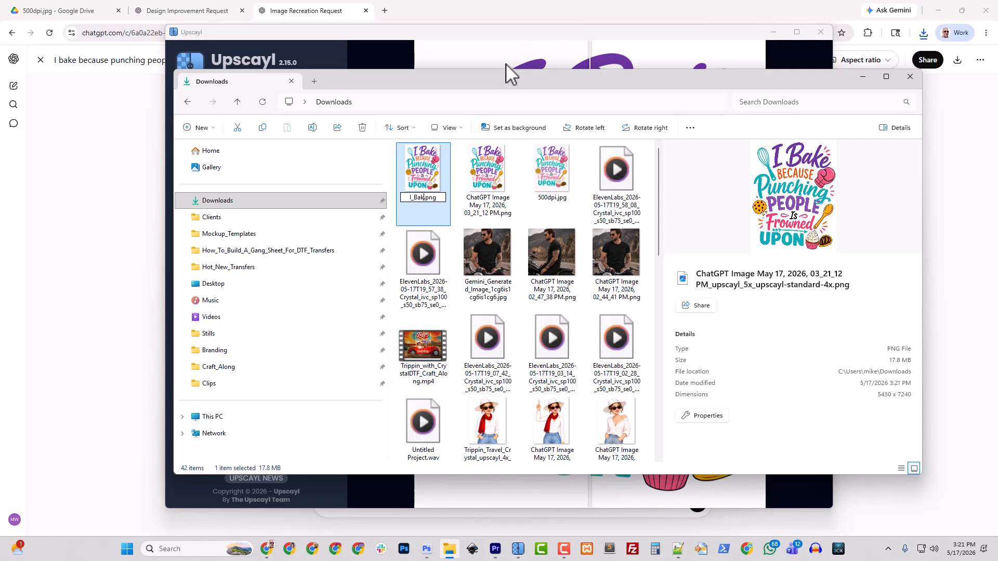
type("e_becau")
type("se_Punch")
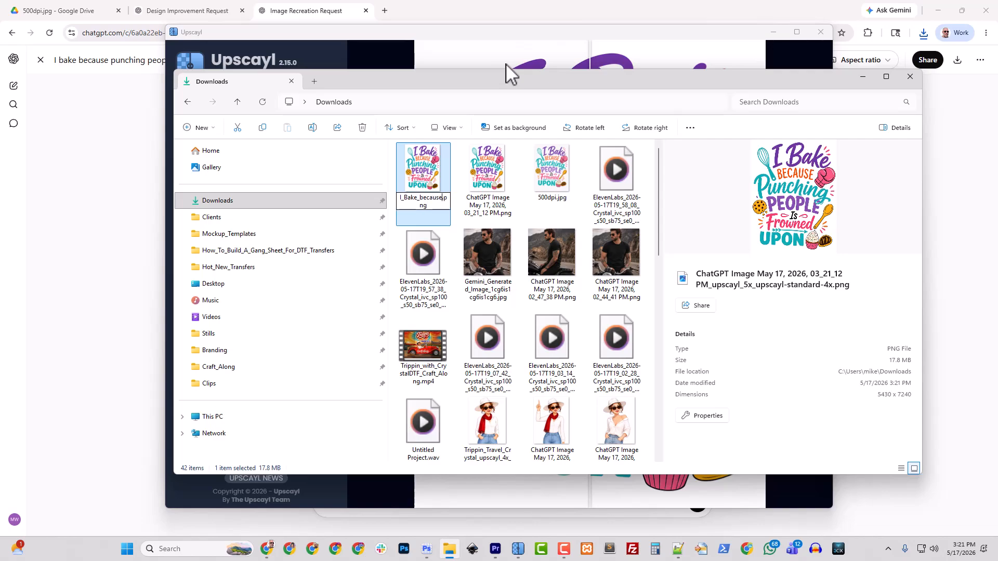
type("ing")
key("Return")
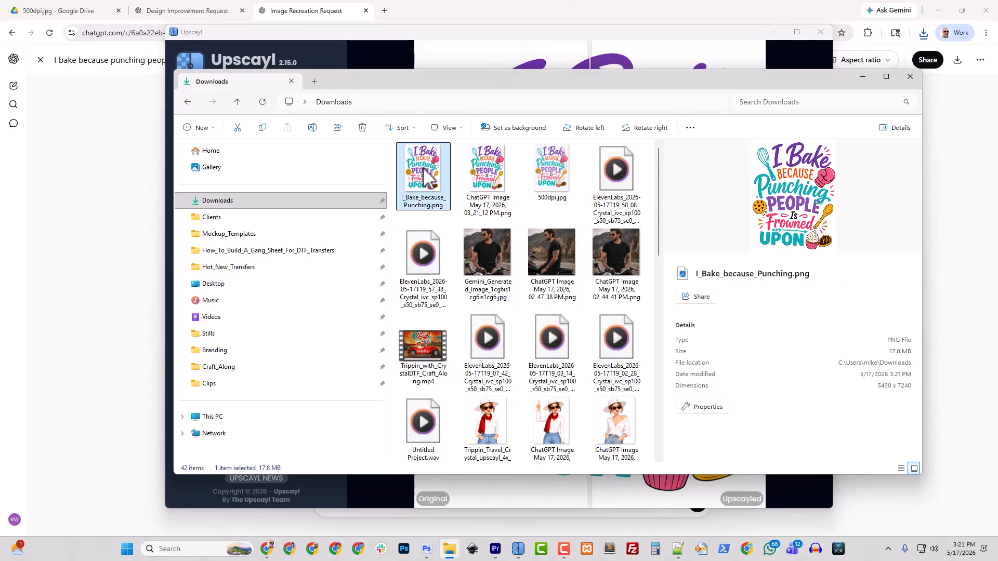
Open I_Bake_because_Punching.png from the Downloads folder in Photoshop.
right_click(425, 184)
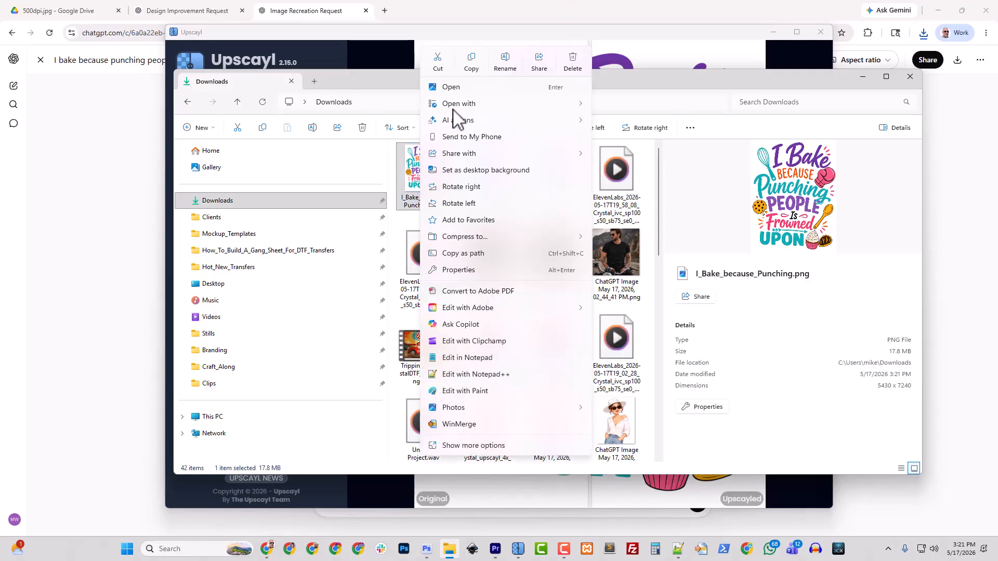
mouse_move(468, 104)
left_click(644, 124)
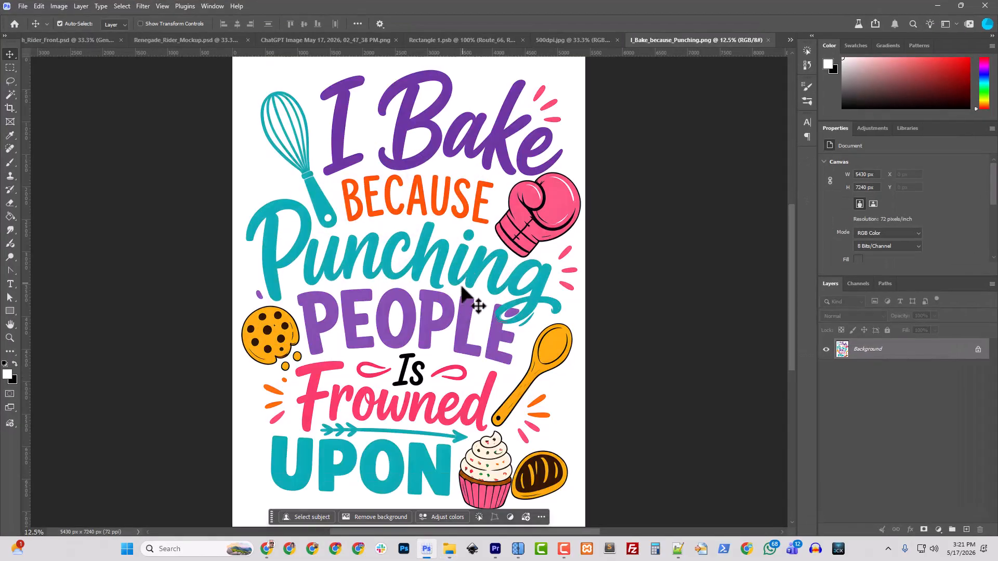
Select the purple "I Bake" lettering with the Magic Wand tool at a tolerance of 80.
left_click(15, 95)
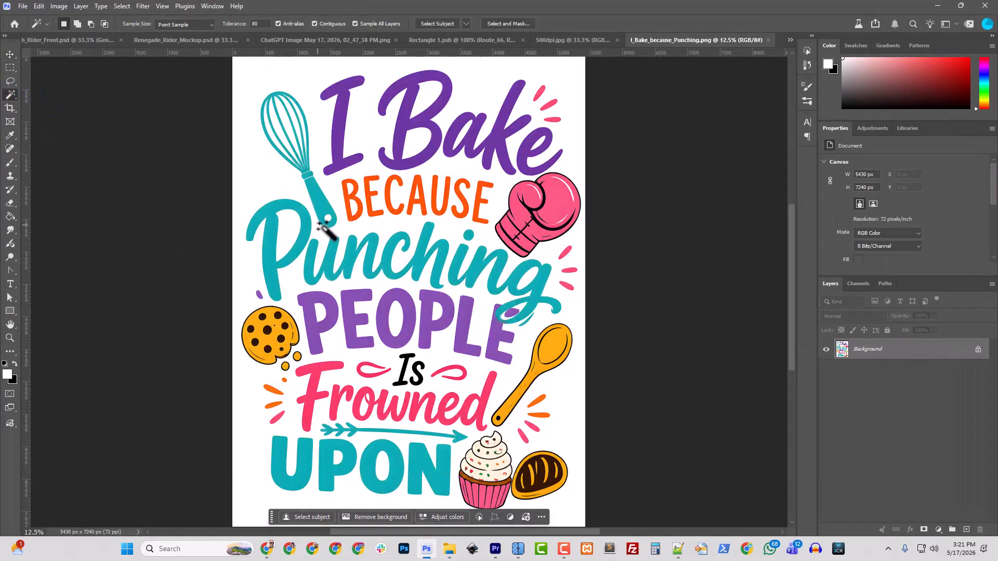
scroll(325, 227, "up", 1)
scroll(312, 156, "up", 3)
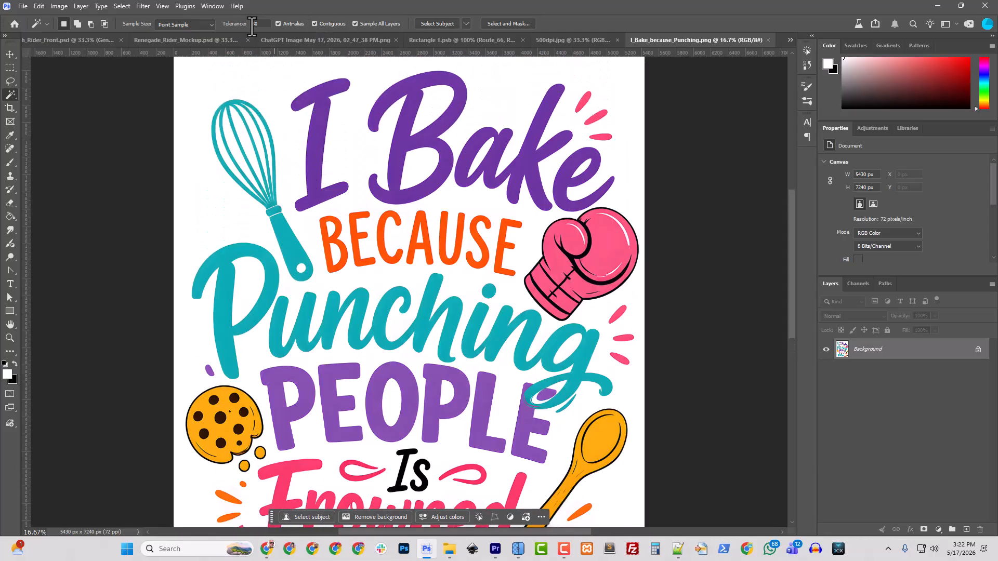
left_click(310, 126)
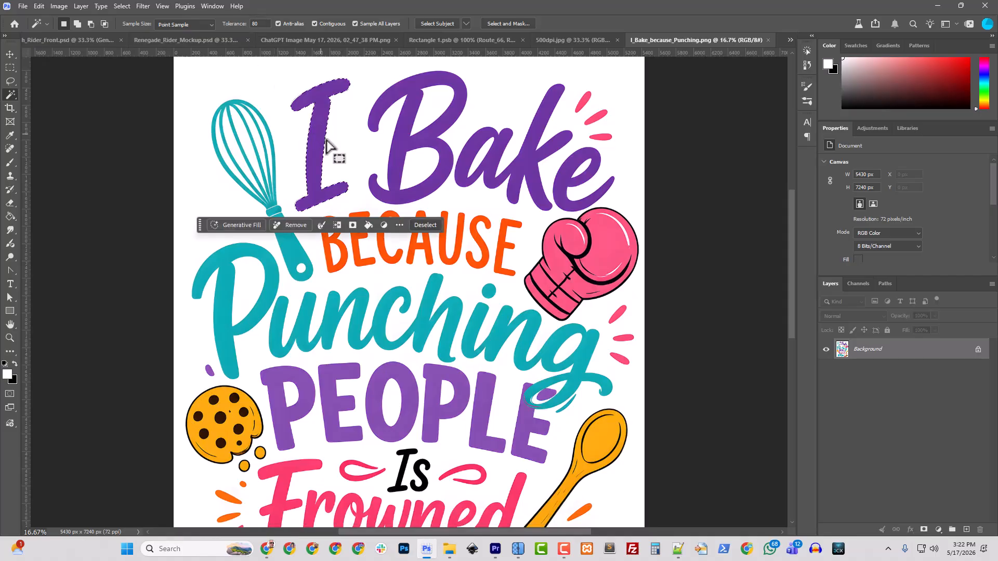
left_click(400, 139, "shift")
left_click(522, 177, "shift")
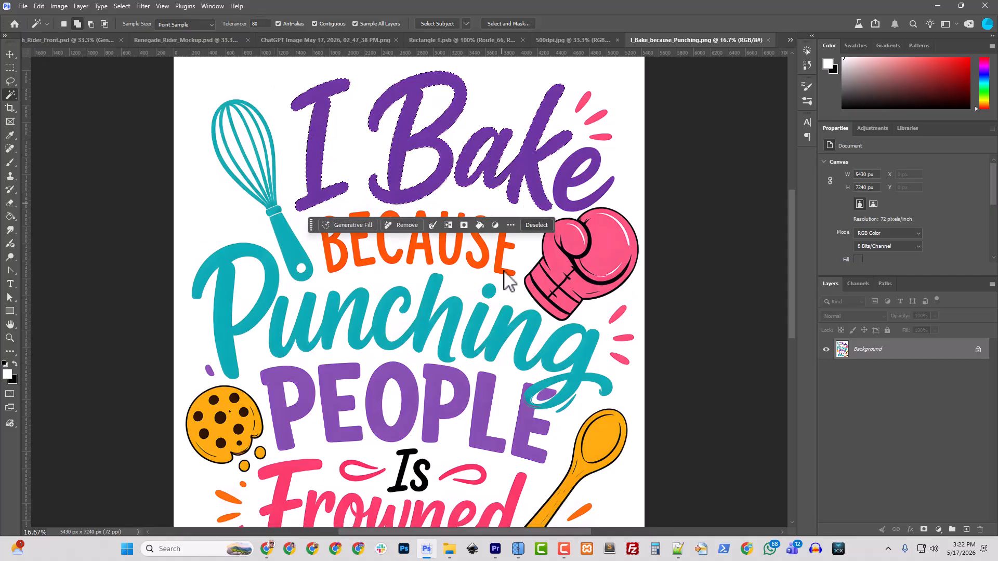
Add all the purple letters of the word PEOPLE to the current Magic Wand selection.
scroll(431, 410, "down", 3)
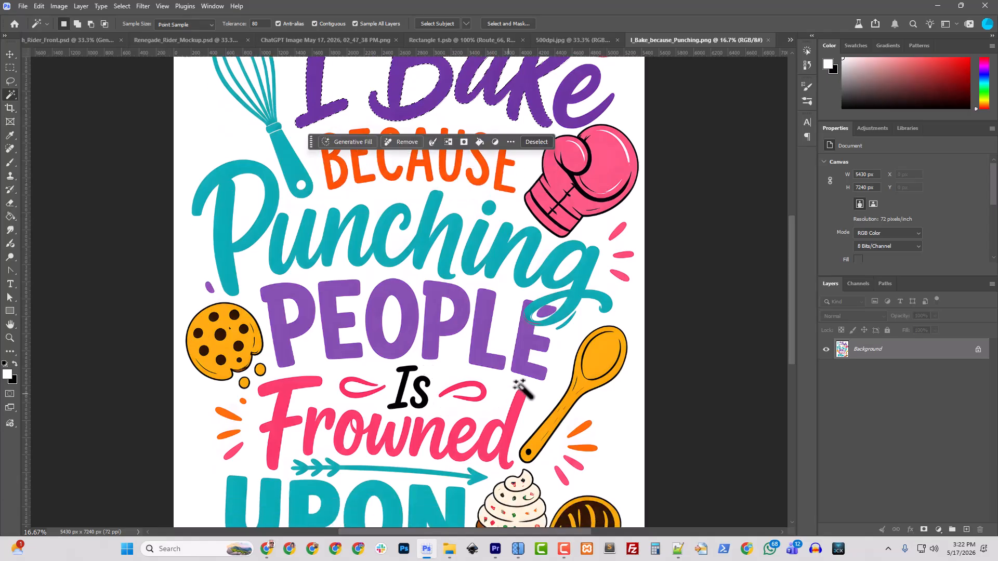
scroll(452, 363, "up", 2)
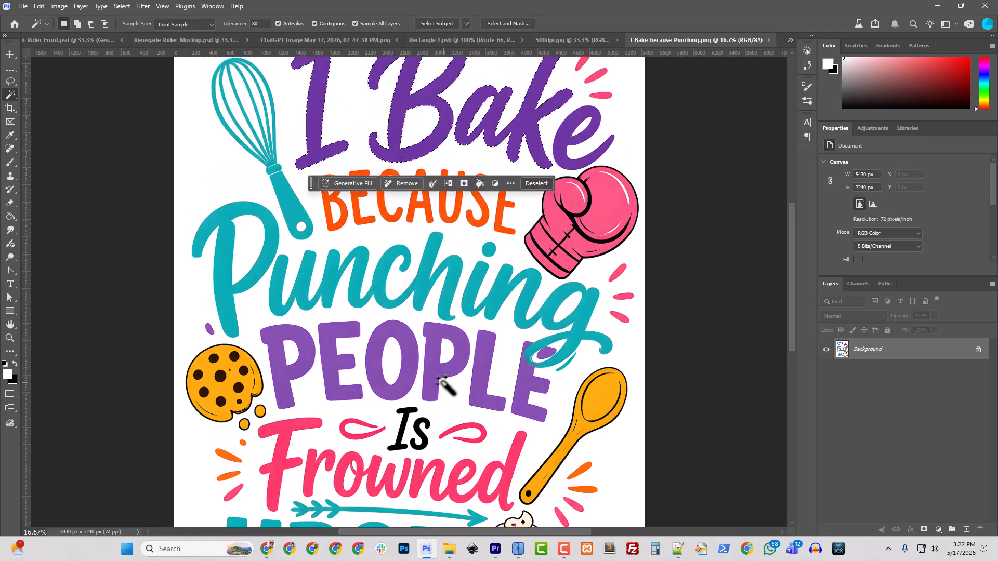
scroll(520, 390, "down", 3)
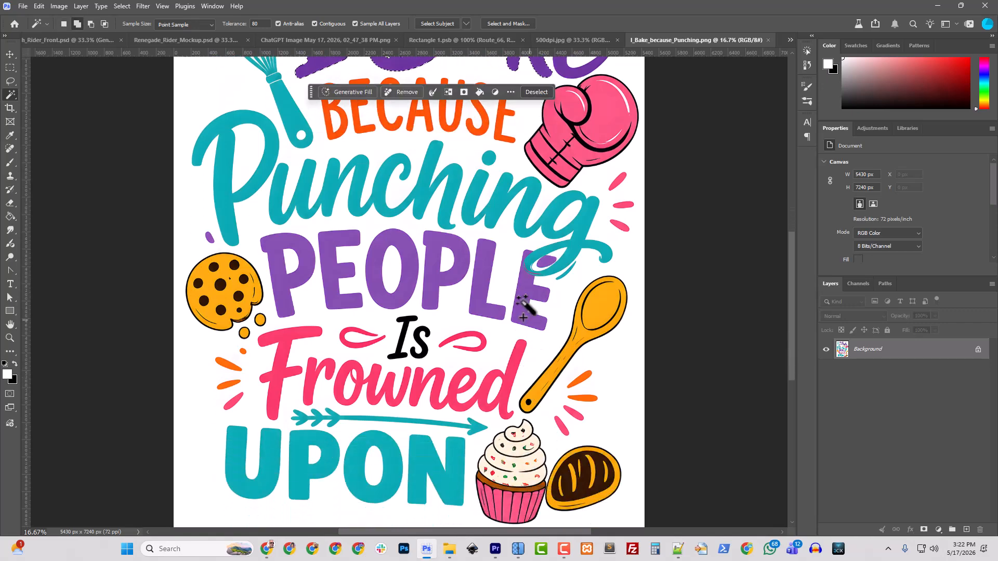
left_click(520, 286, "shift")
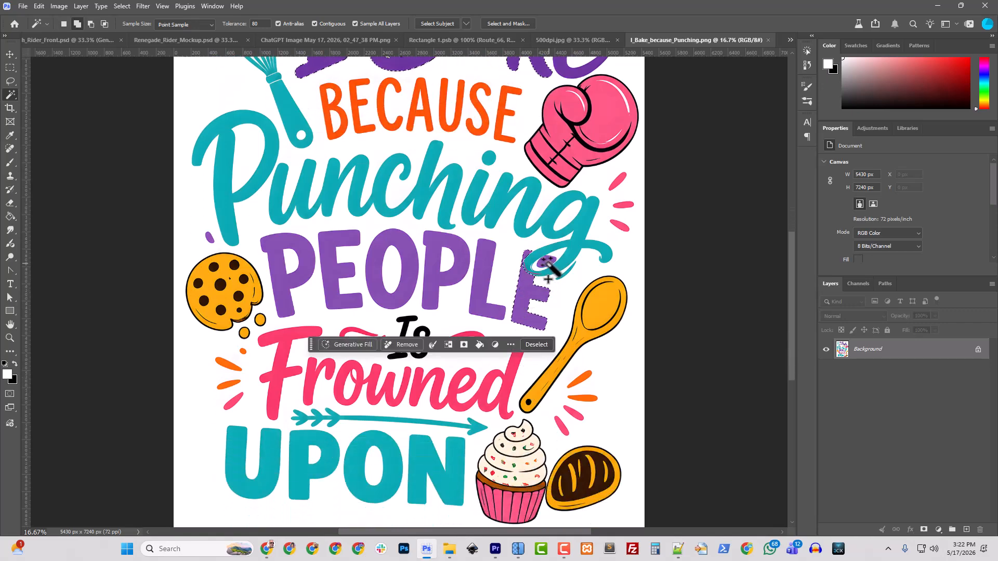
left_click(486, 290, "shift")
left_click(443, 286, "shift")
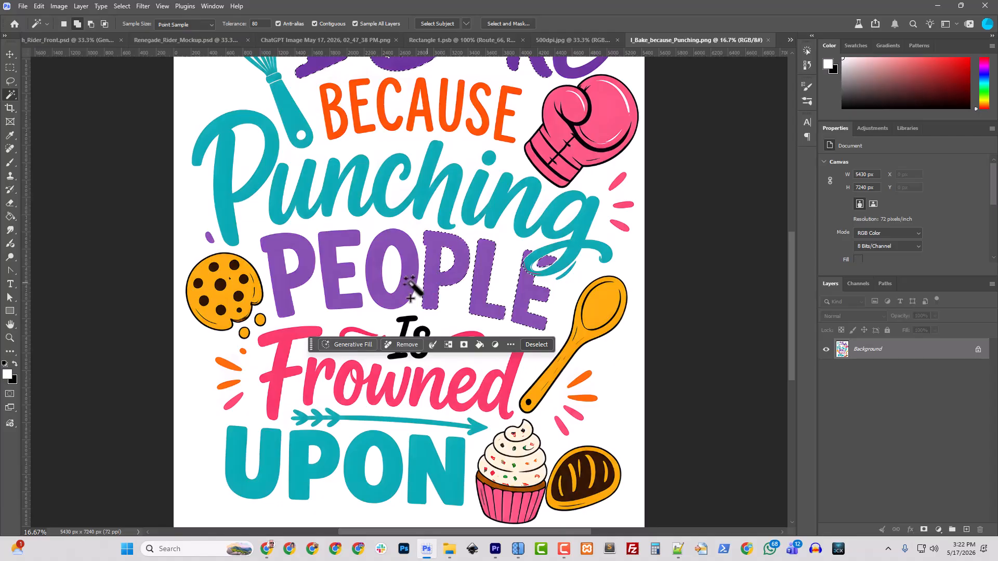
left_click(390, 287, "shift")
left_click(330, 285, "shift")
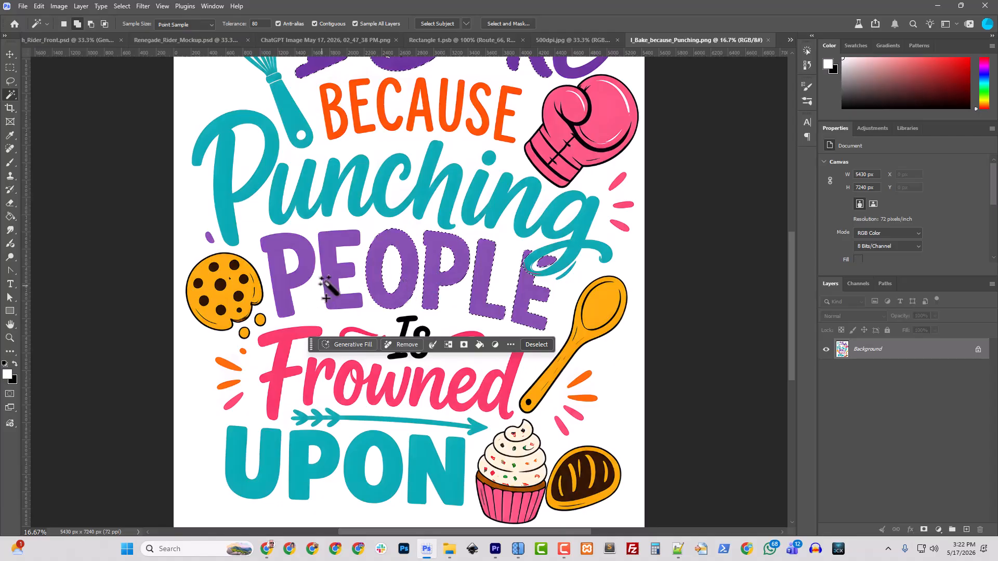
left_click(289, 297, "shift")
Add the upper arm of the final E in PEOPLE, covered by the teal swash, to the selection with freehand Lasso outlines.
scroll(486, 379, "up", 1)
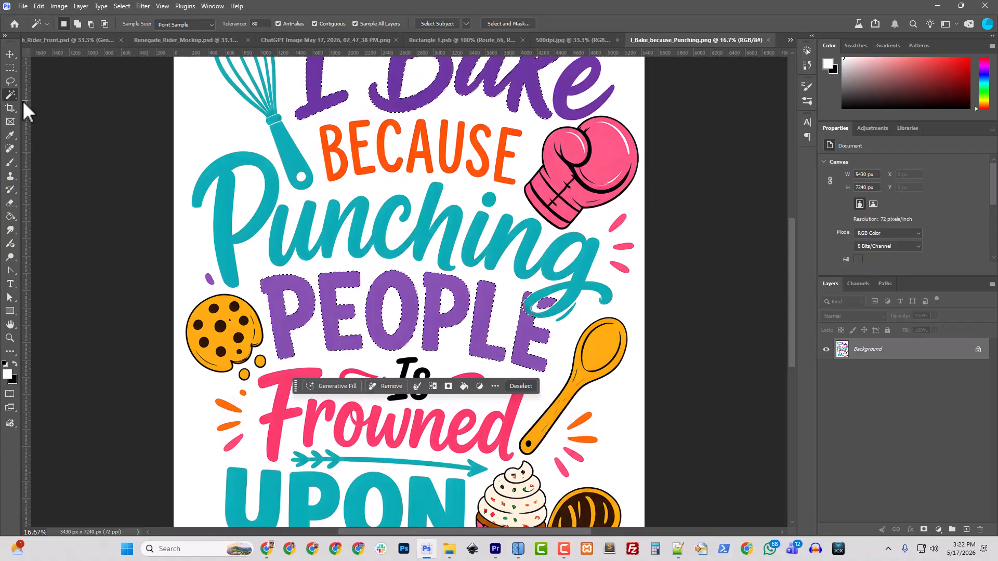
left_click(9, 81)
scroll(577, 337, "up", 5)
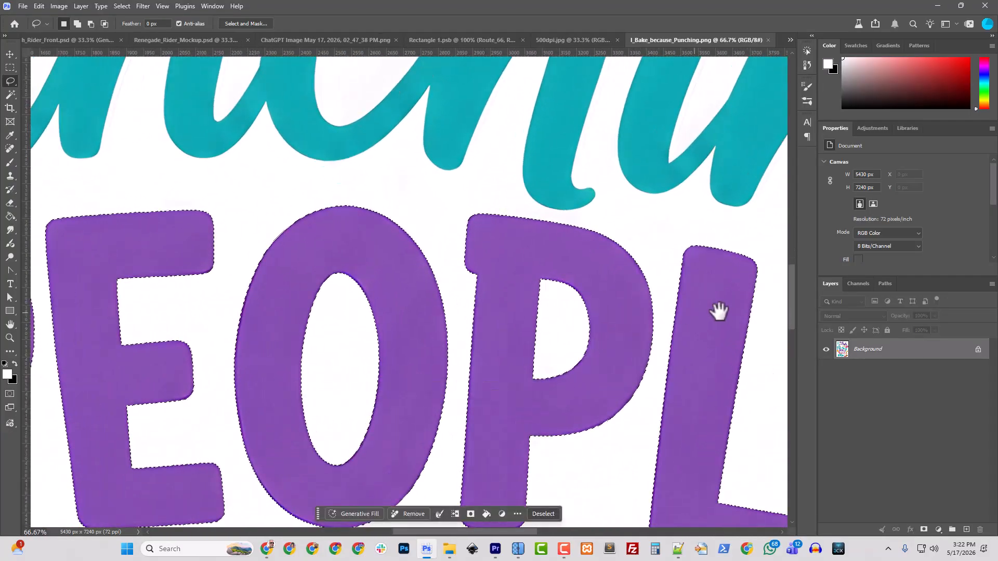
left_click_drag(718, 312, 323, 257)
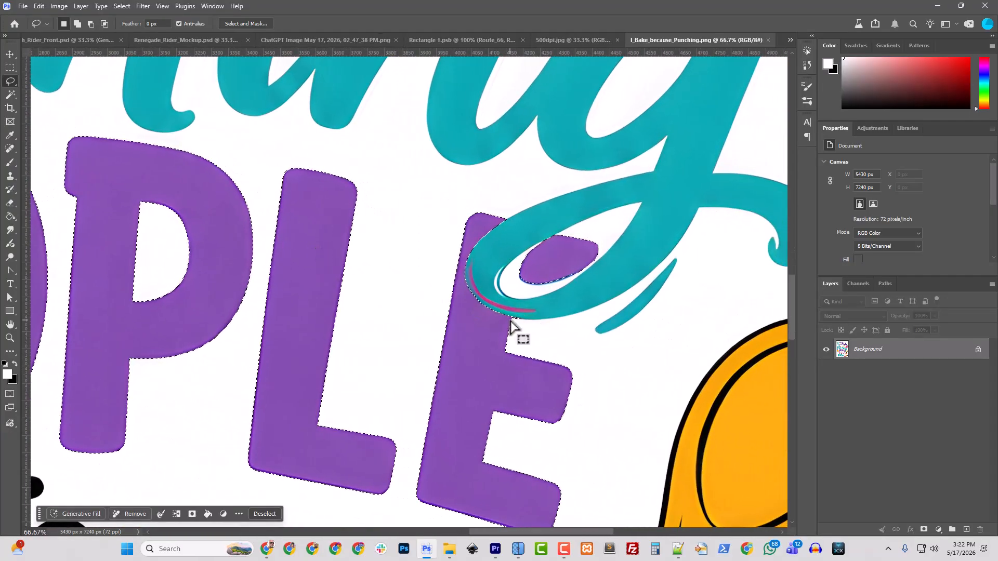
key("shift")
mouse_move(511, 320)
left_mouse_down()
mouse_move(522, 280)
mouse_move(606, 284)
mouse_move(607, 249)
mouse_move(567, 242)
left_mouse_up()
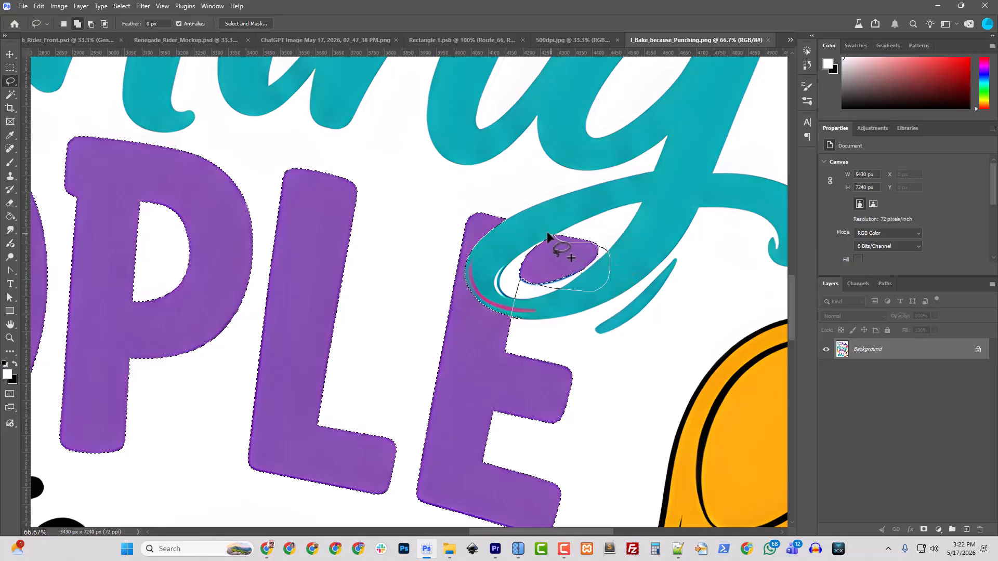
mouse_move(505, 221)
left_mouse_down()
mouse_move(473, 238)
mouse_move(462, 260)
left_mouse_up()
left_click_drag(467, 328, 507, 328)
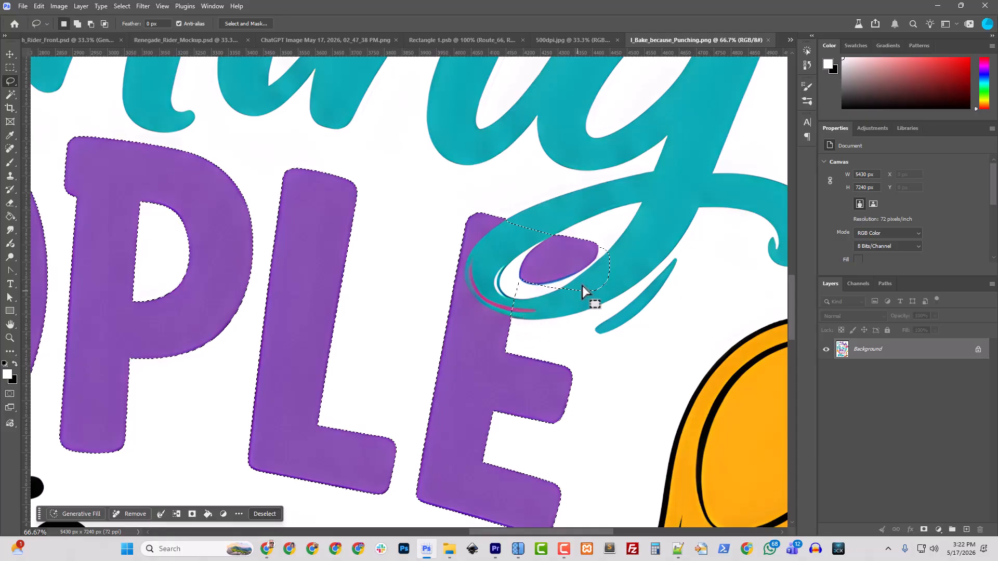
key("shift")
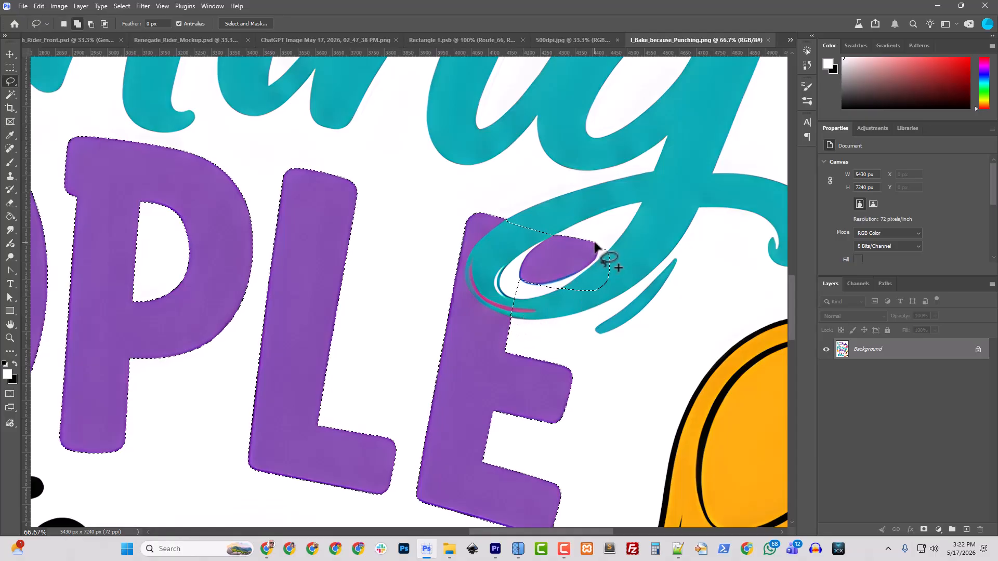
mouse_move(611, 254)
left_mouse_down()
mouse_move(605, 296)
mouse_move(585, 303)
mouse_move(509, 283)
mouse_move(487, 235)
left_mouse_up()
left_click_drag(565, 239, 583, 243)
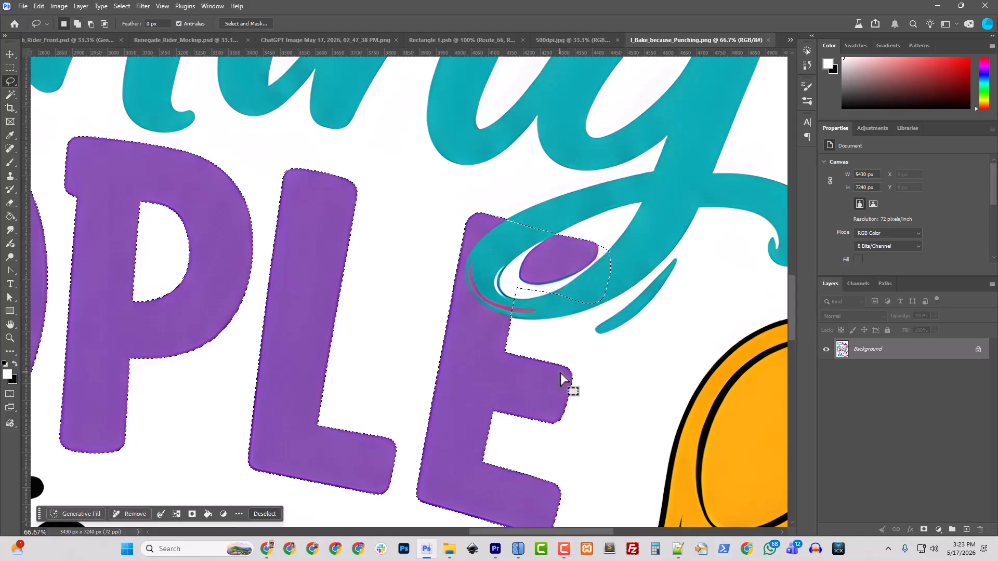
Copy the selected purple lettering onto a new layer and hide the Background layer.
key("ctrl+minus")
key("ctrl+minus")
key("ctrl+minus")
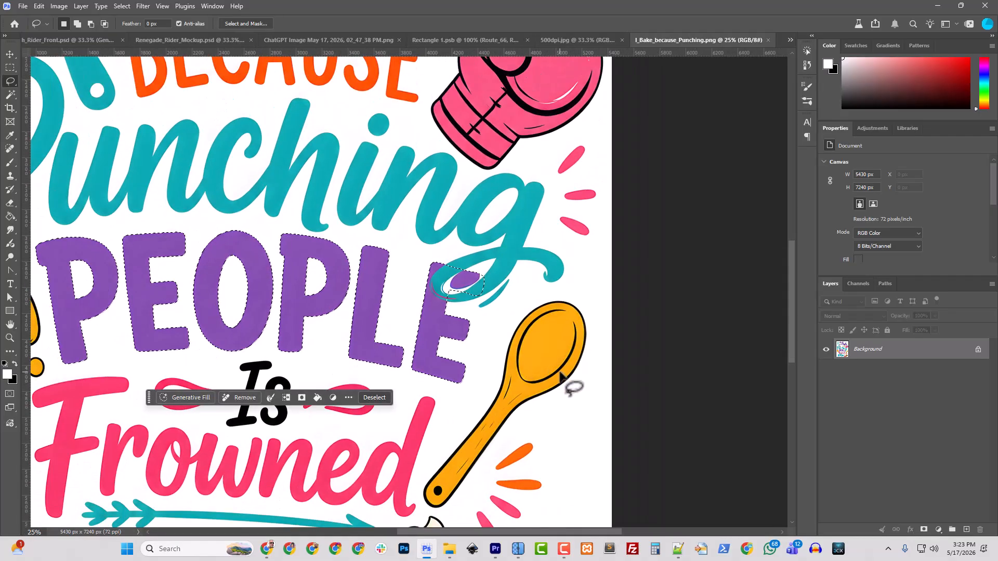
left_click_drag(866, 355, 529, 298)
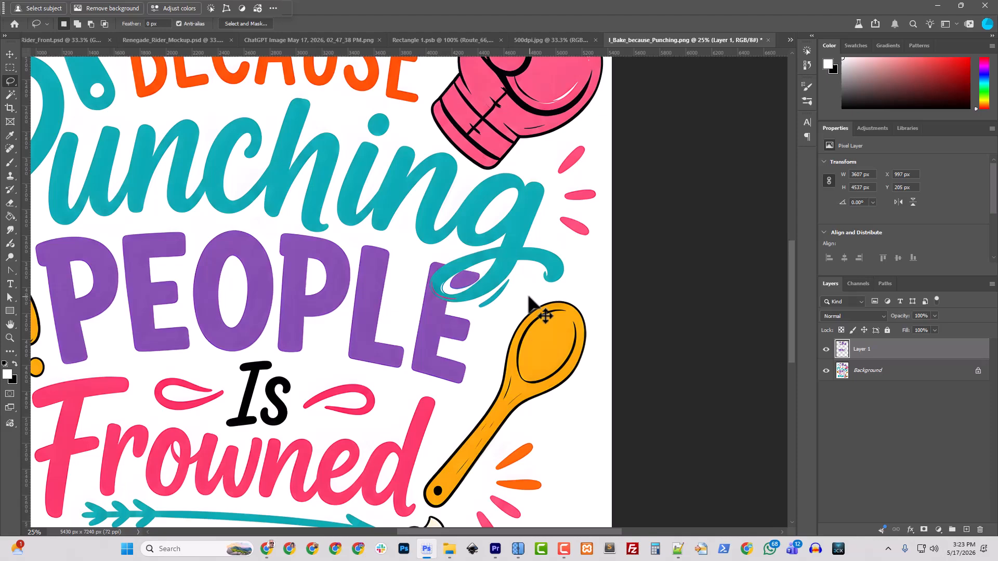
left_click(826, 370)
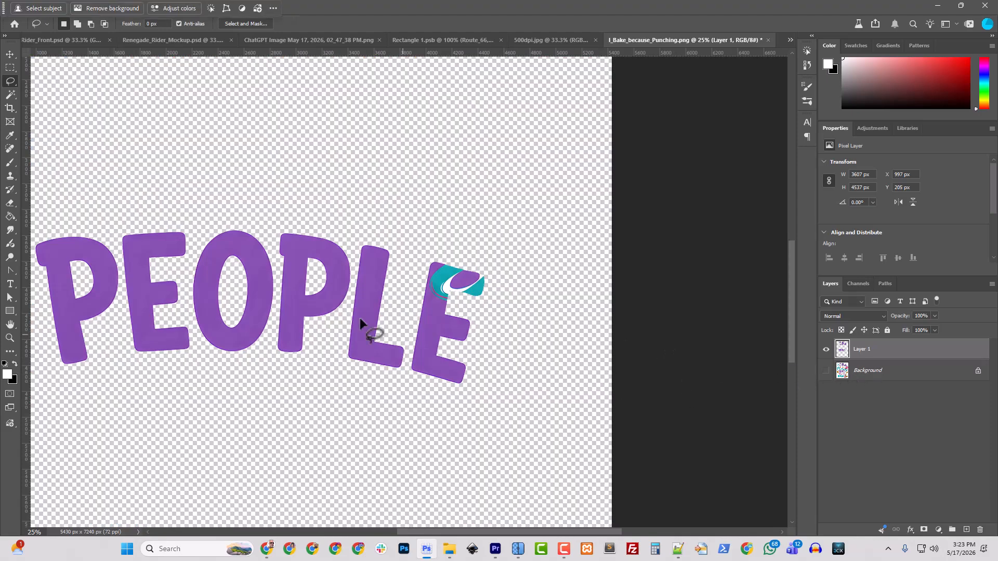
Set the foreground color to the purple #8652b2 sampled from the letter O in PEOPLE.
left_click(8, 374)
left_click(205, 275)
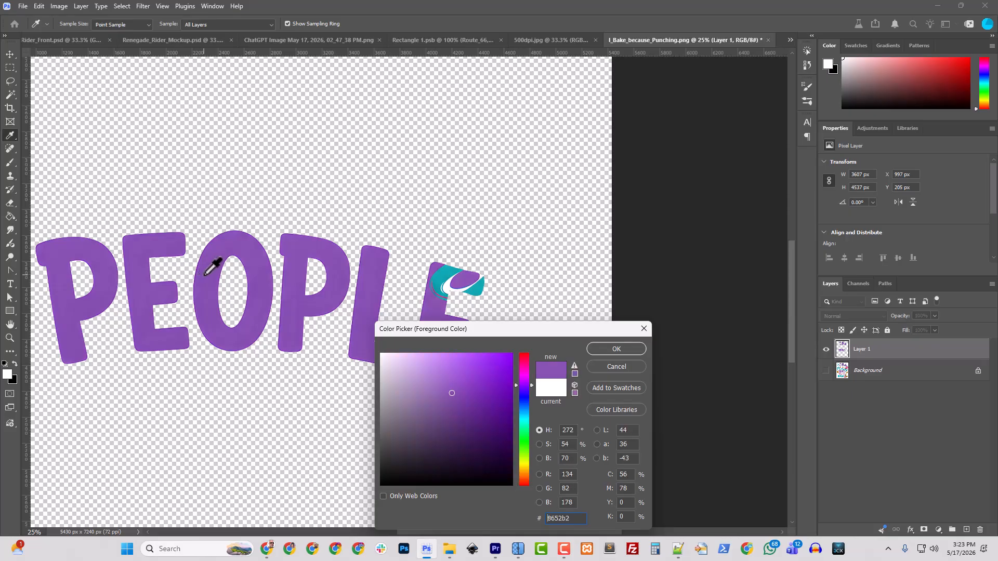
key("Return")
key("l")
Apply a Normal Color Overlay in purple #8652b2 at 100% opacity to Layer 1 and show the Background layer again.
right_click(880, 350)
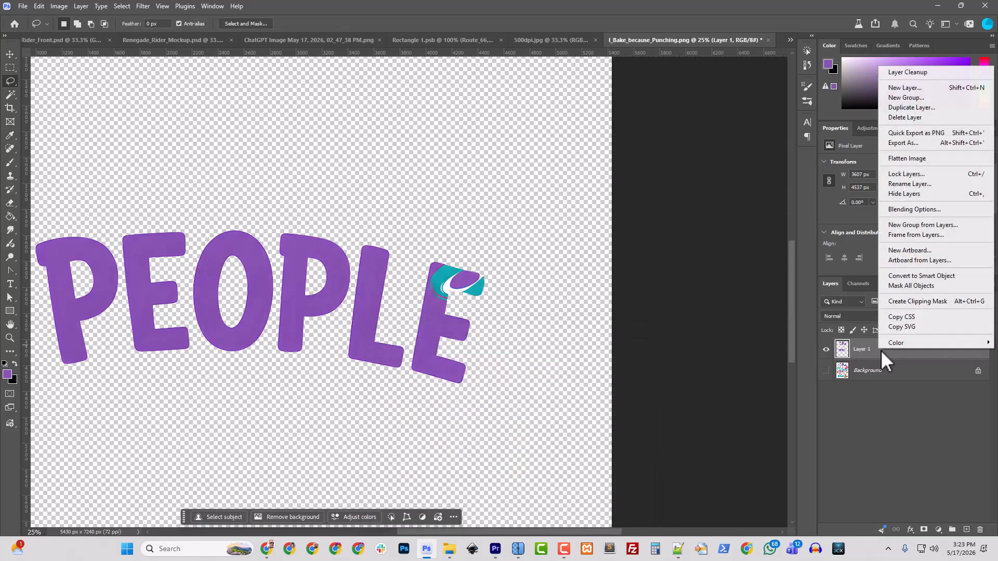
left_click(910, 209)
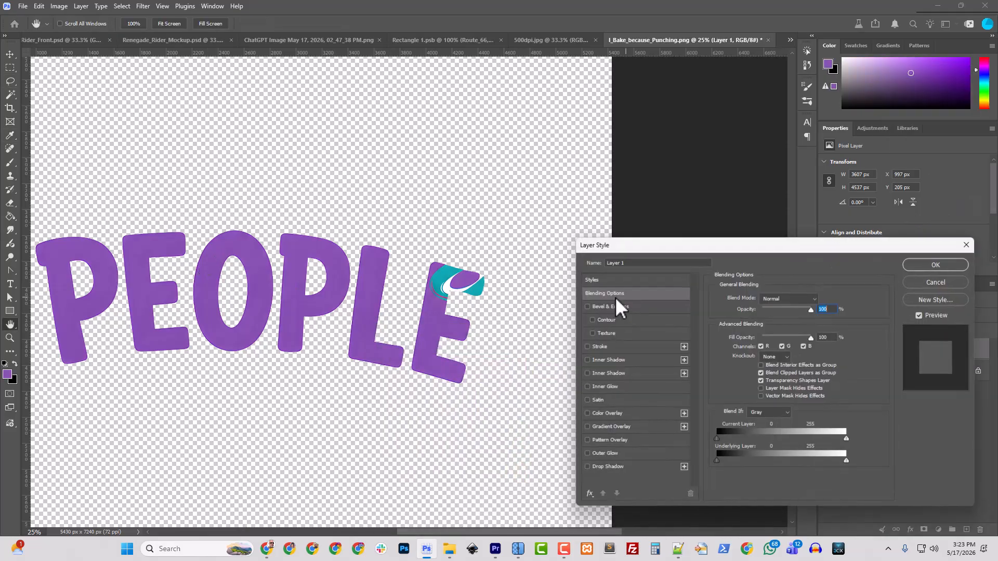
left_click(607, 413)
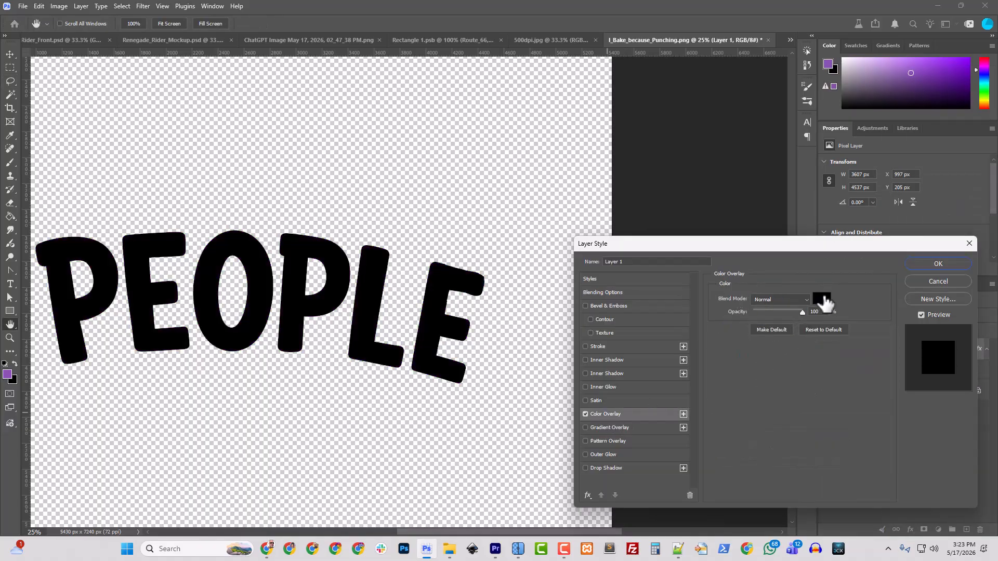
left_click(821, 299)
left_click(8, 374)
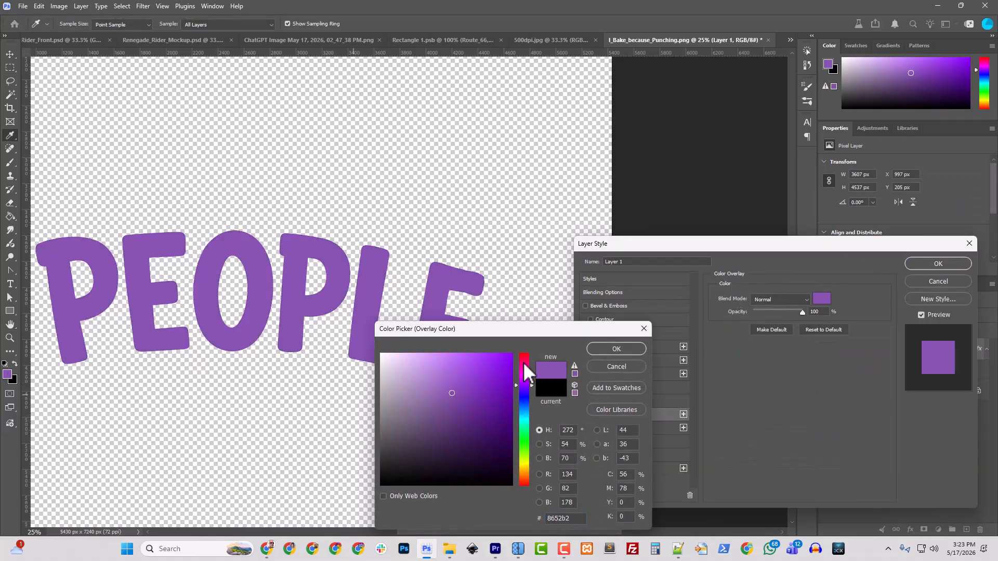
left_click(603, 349)
left_click(933, 263)
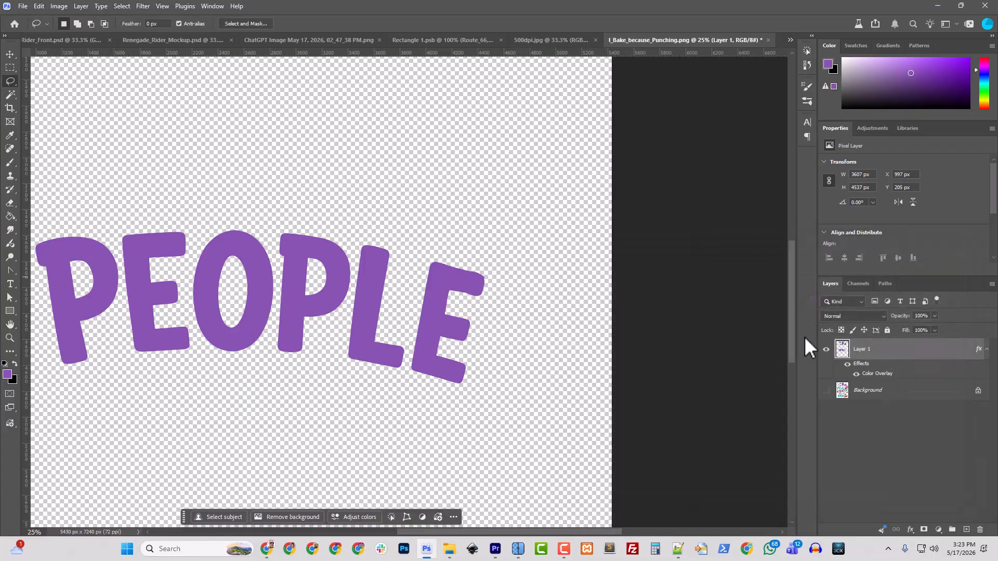
left_click(826, 390)
scroll(559, 377, "up", 2)
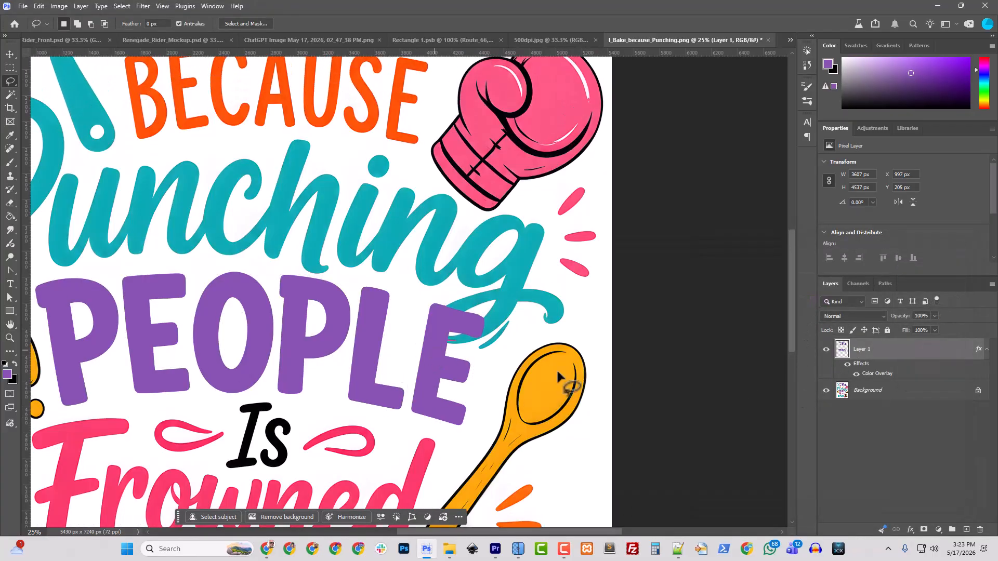
Hide Layer 1 and select the teal whisk handle, the letters of UPON and the arrow above them with the Magic Wand.
left_click(825, 349)
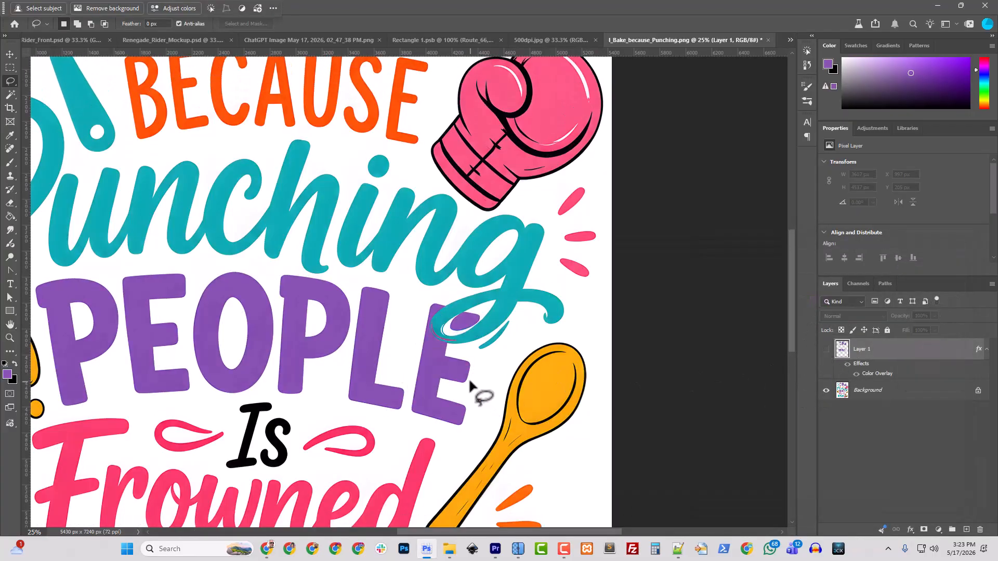
left_click(7, 93)
scroll(300, 272, "down", 1)
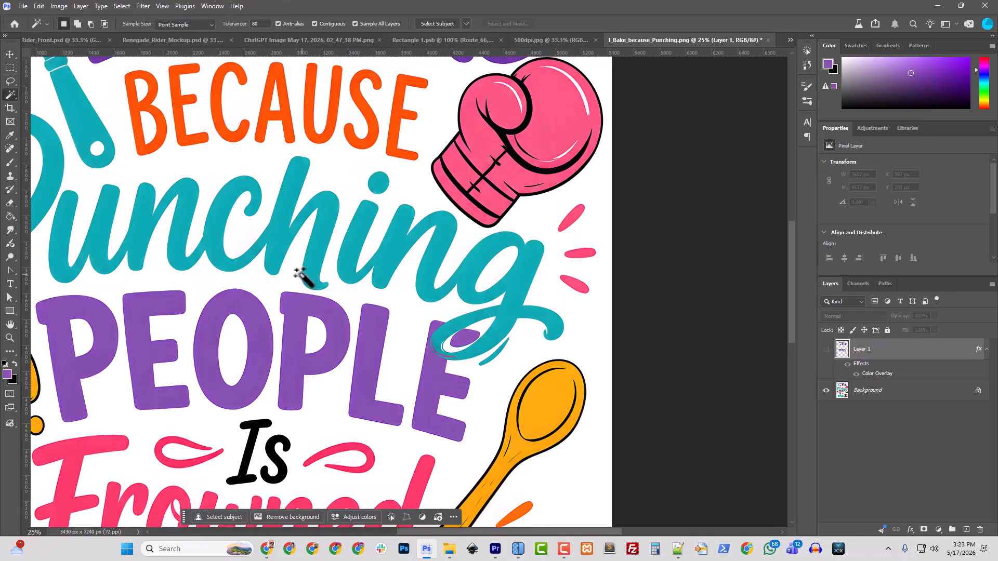
scroll(301, 272, "down", 1)
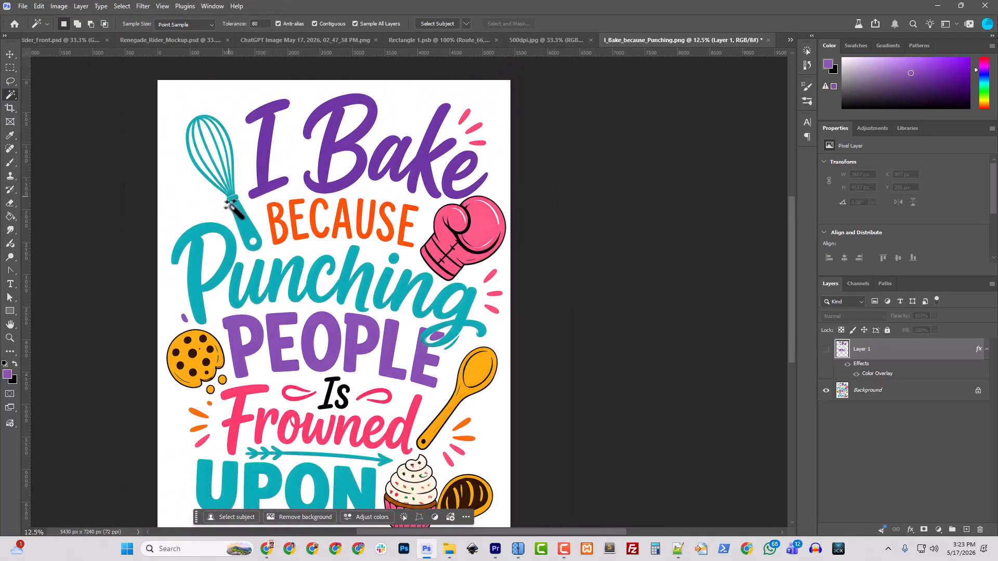
left_click(242, 227)
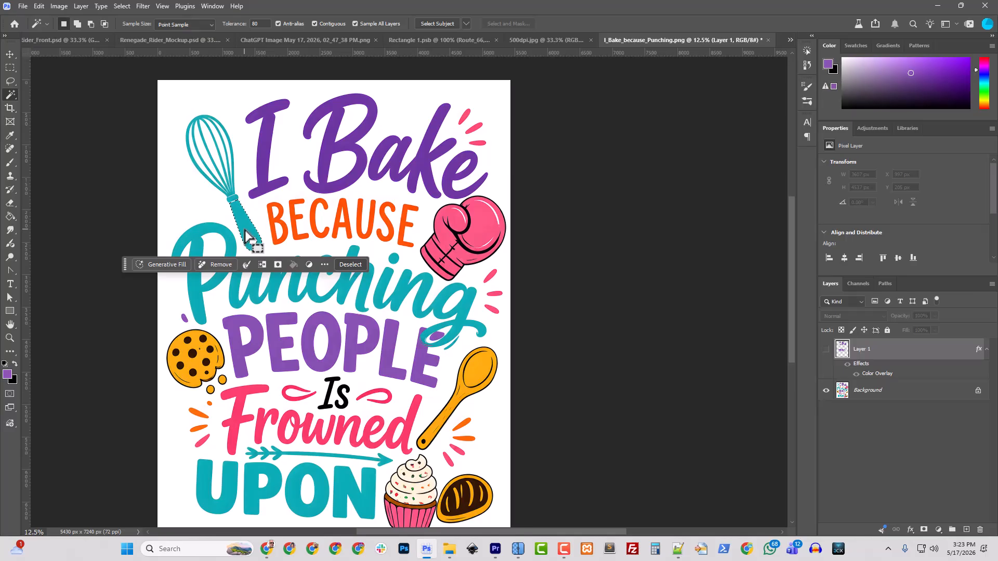
left_click(239, 495, "shift")
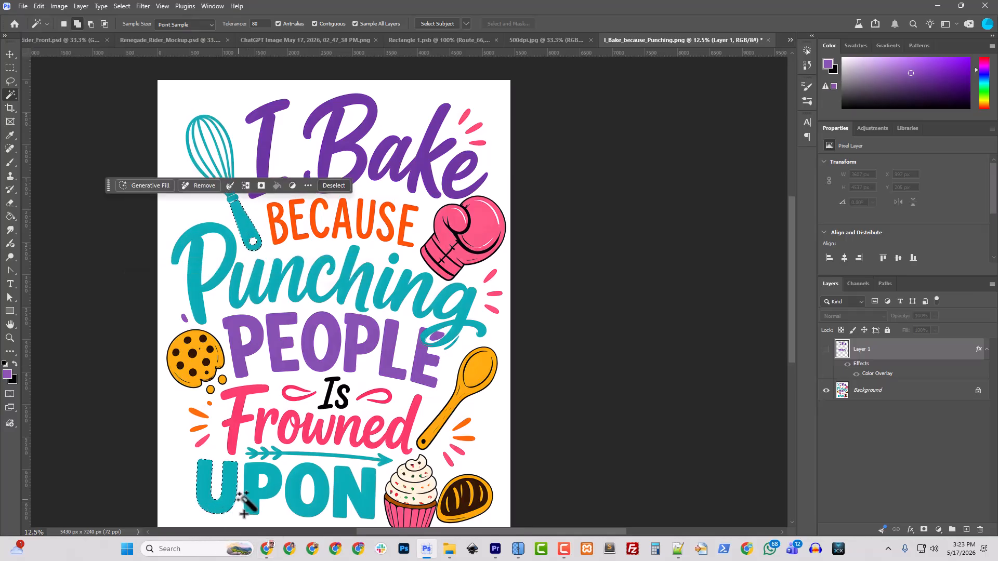
left_click(263, 494, "shift")
left_click(295, 494, "shift")
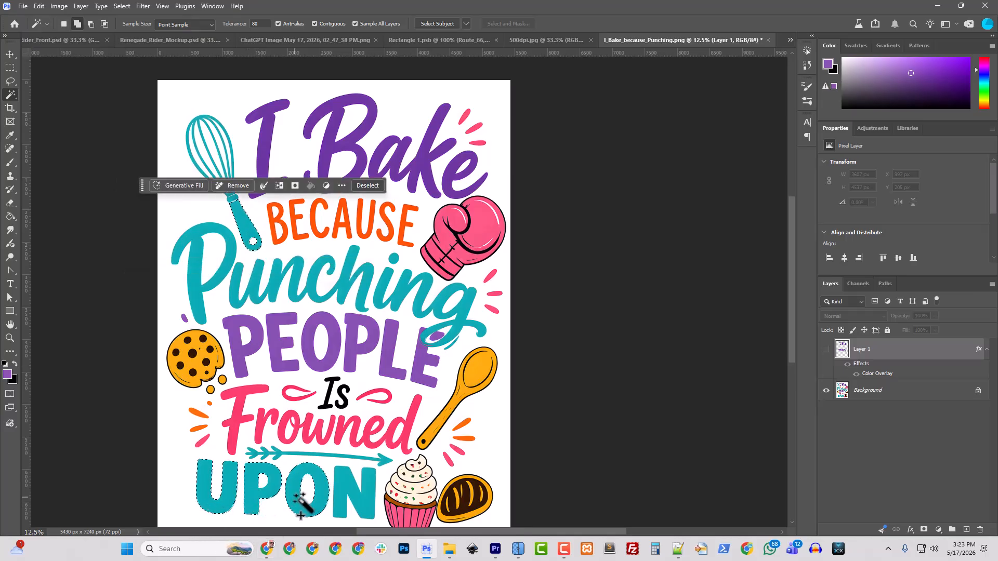
left_click(349, 489, "shift")
left_click(385, 459, "shift")
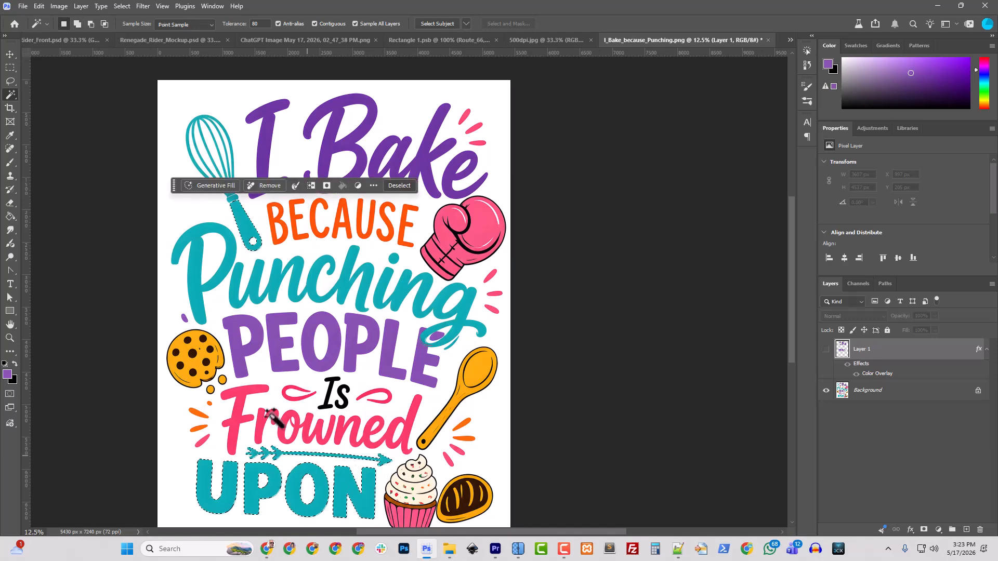
Add the whisk's wires and all the teal letters of Punching to the Magic Wand selection.
scroll(267, 410, "up", 3)
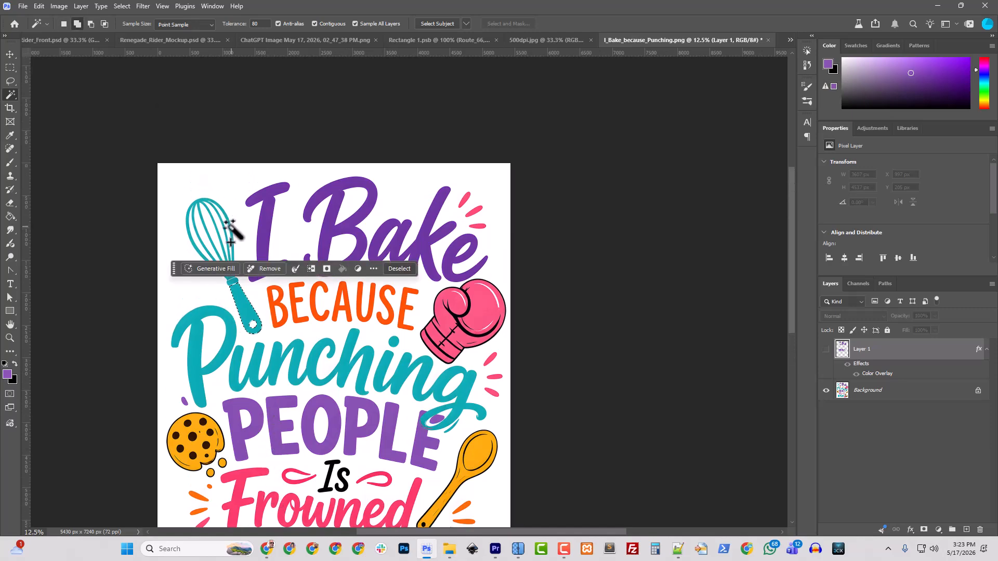
left_click(227, 224, "shift")
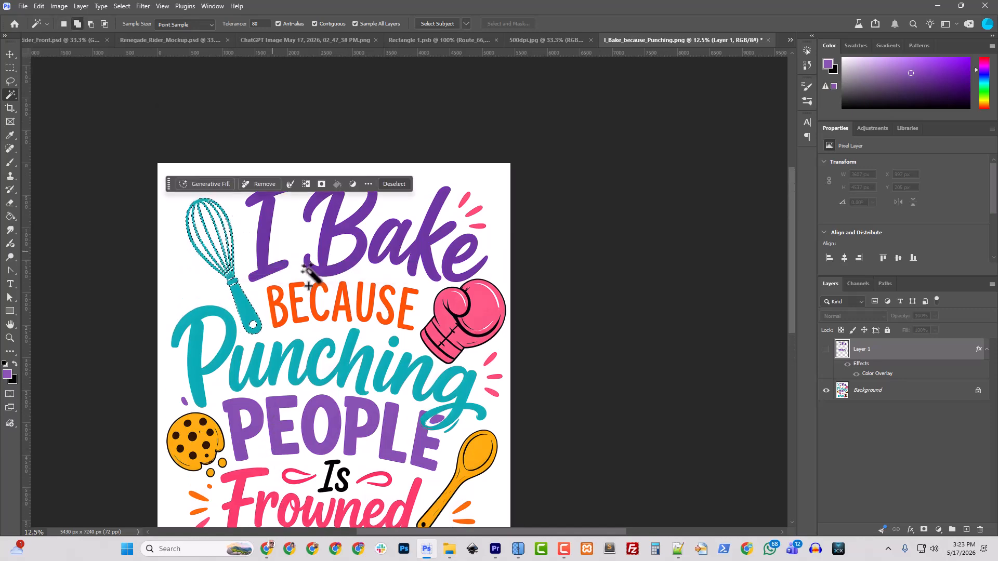
left_click(219, 356, "shift")
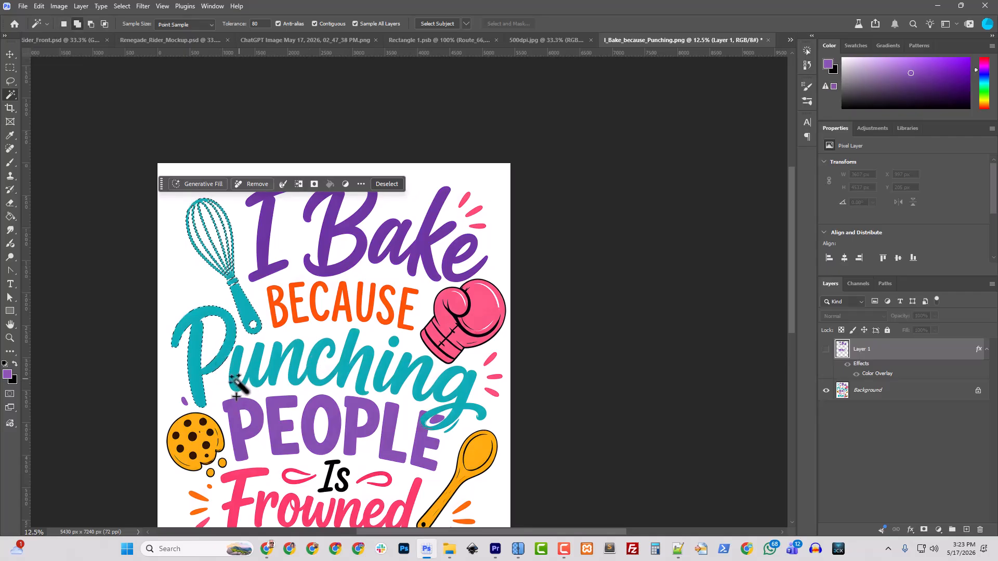
left_click(392, 344, "shift")
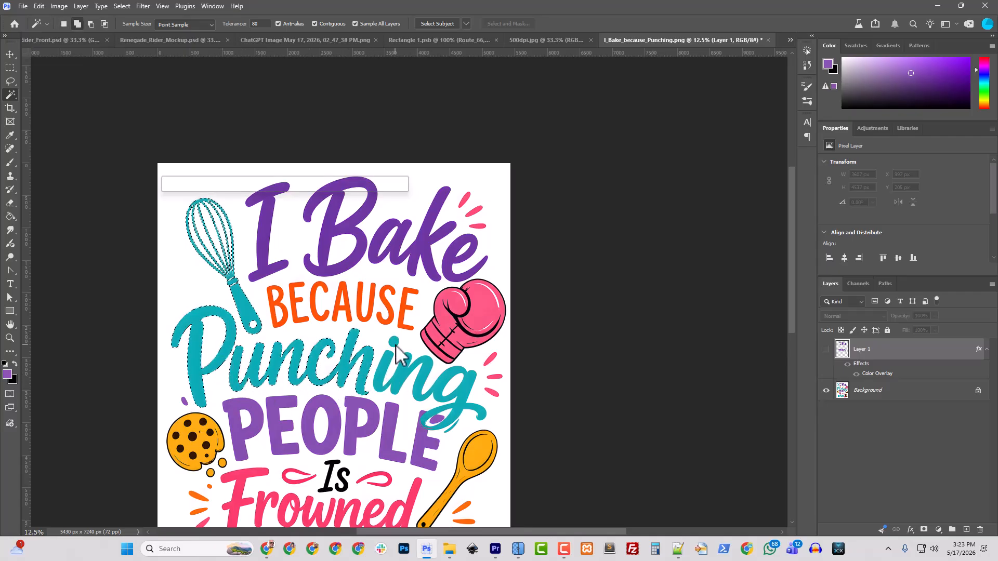
left_click(381, 379, "shift")
scroll(468, 432, "down", 3)
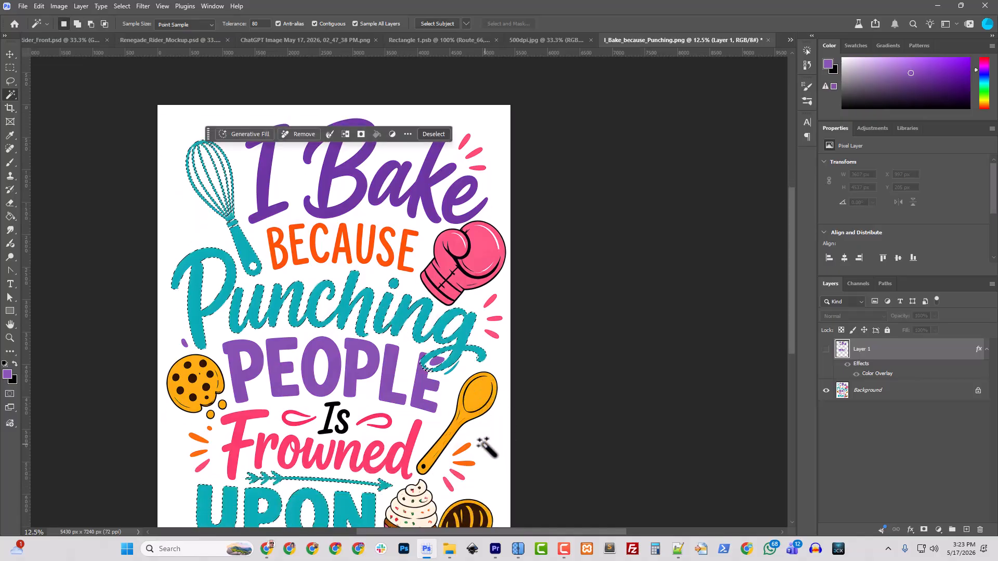
Add the pink streak and outer edge of the g's lower loop to the selection with freehand Lasso outlines.
scroll(486, 446, "up", 3)
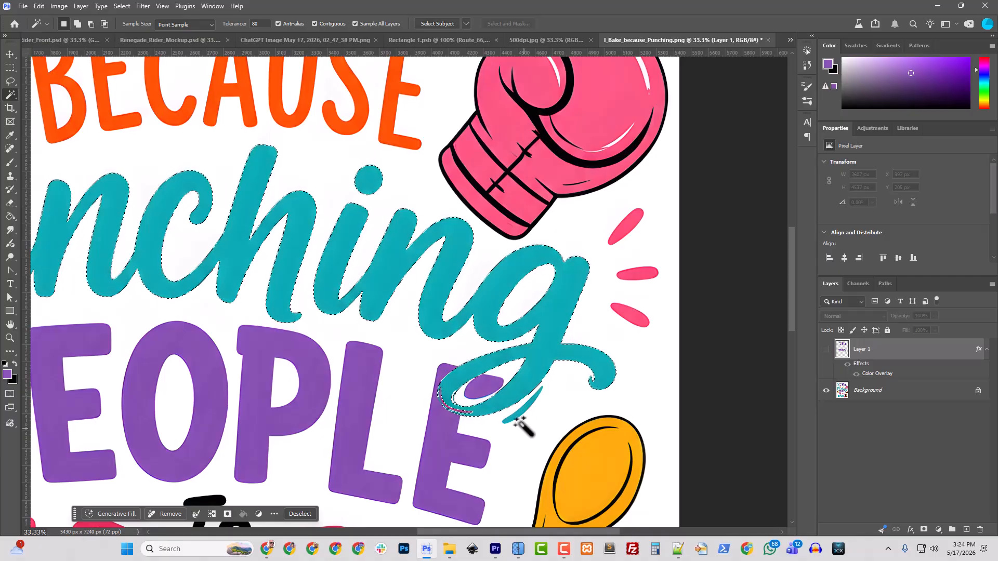
left_click(10, 80)
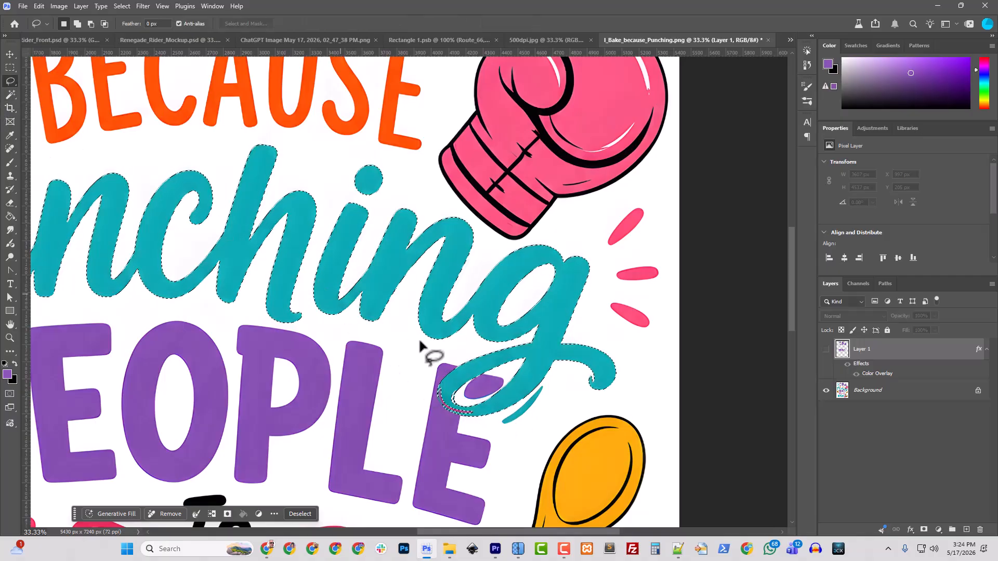
scroll(422, 353, "down", 3)
scroll(422, 355, "up", 2)
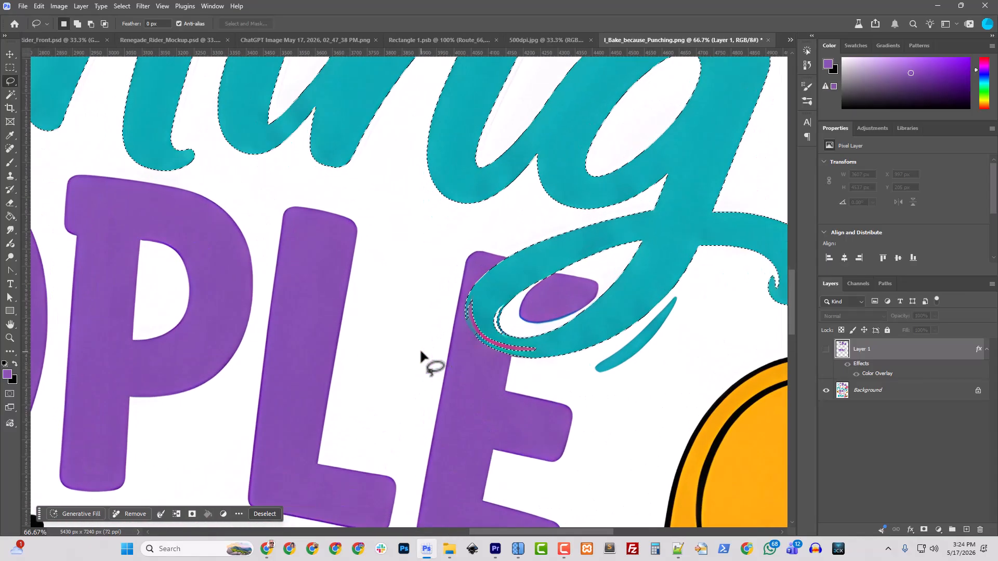
left_click_drag(468, 294, 466, 300)
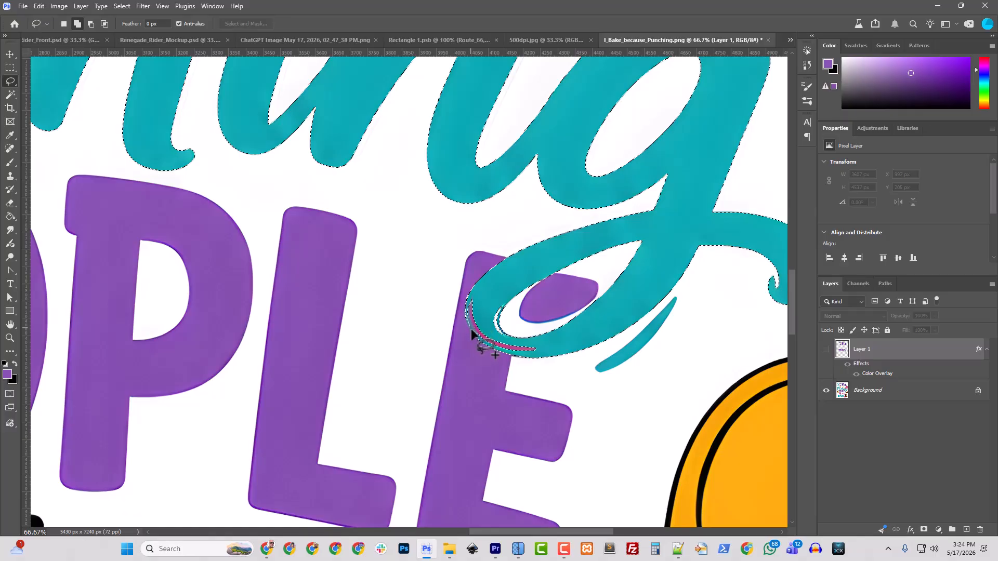
mouse_move(489, 351)
left_mouse_down()
mouse_move(549, 363)
mouse_move(557, 344)
mouse_move(507, 336)
mouse_move(508, 300)
mouse_move(489, 292)
left_mouse_up()
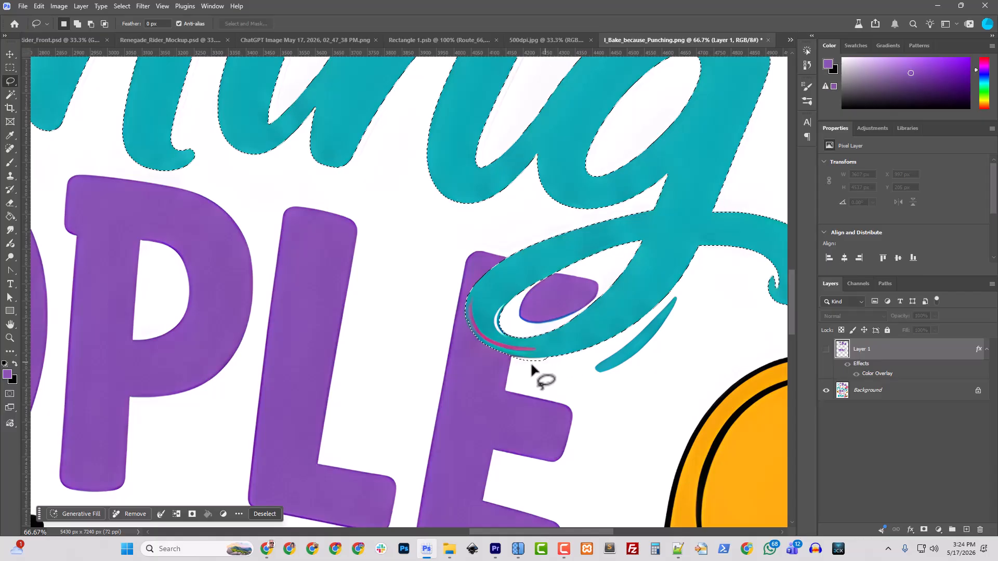
Trim the excess selection beneath the g's lower loop and add back its outer left edge with the Lasso.
key("alt")
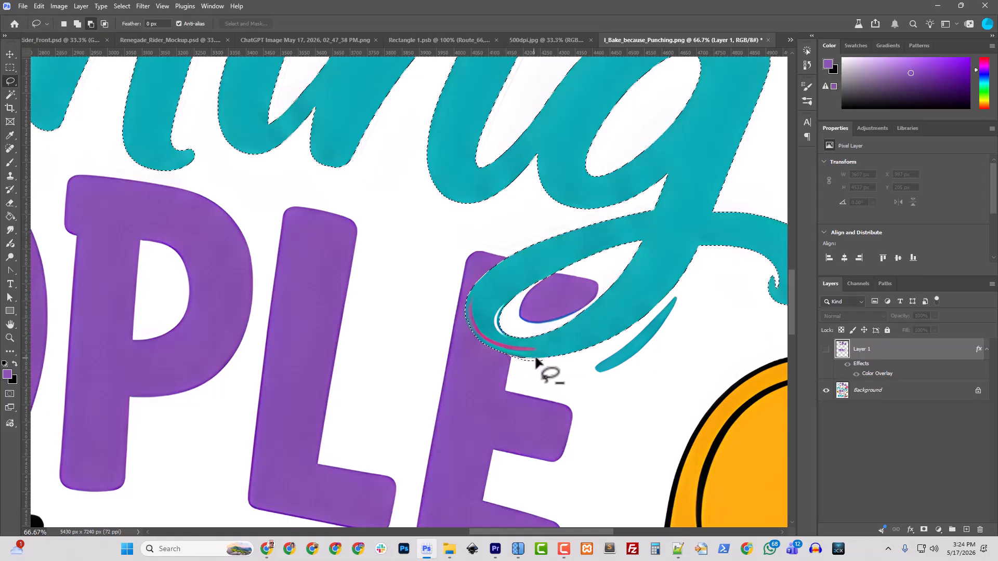
left_click_drag(505, 367, 503, 364)
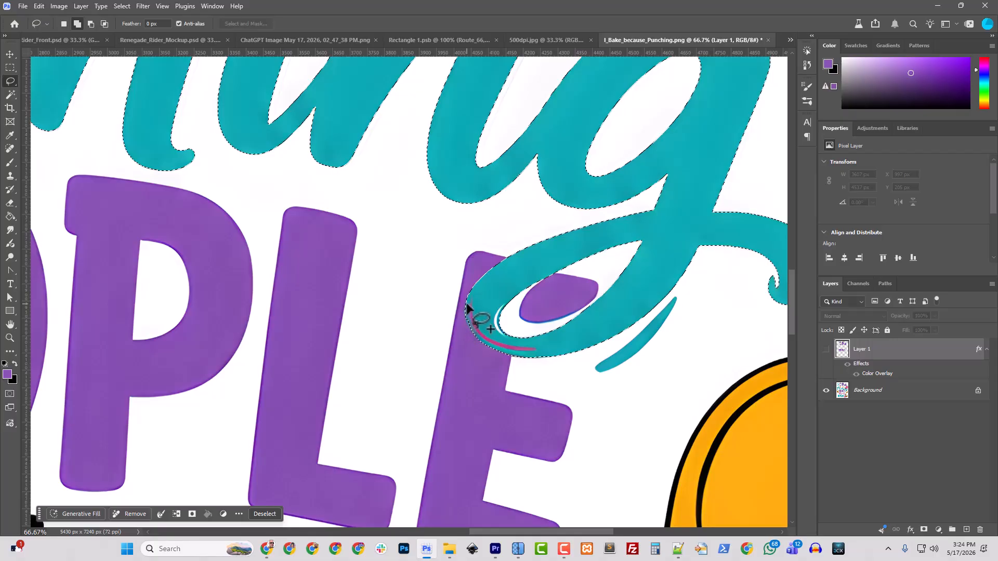
key("shift")
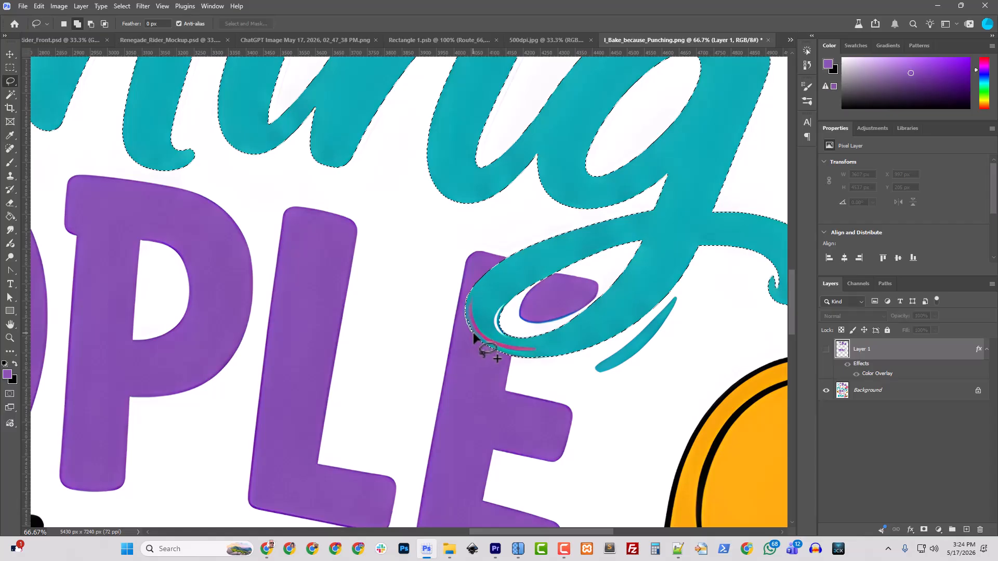
left_click_drag(488, 343, 474, 301)
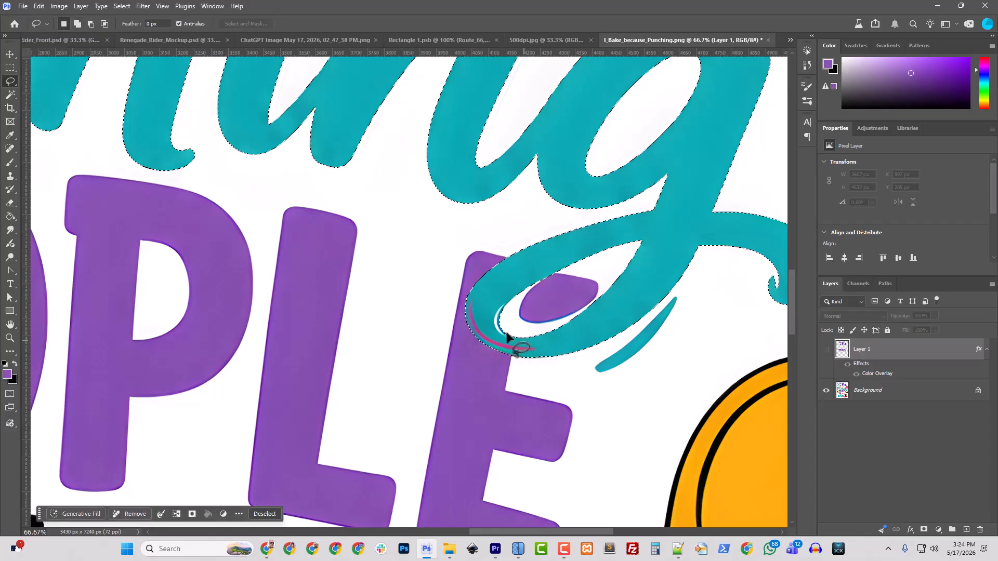
scroll(592, 358, "down", 4)
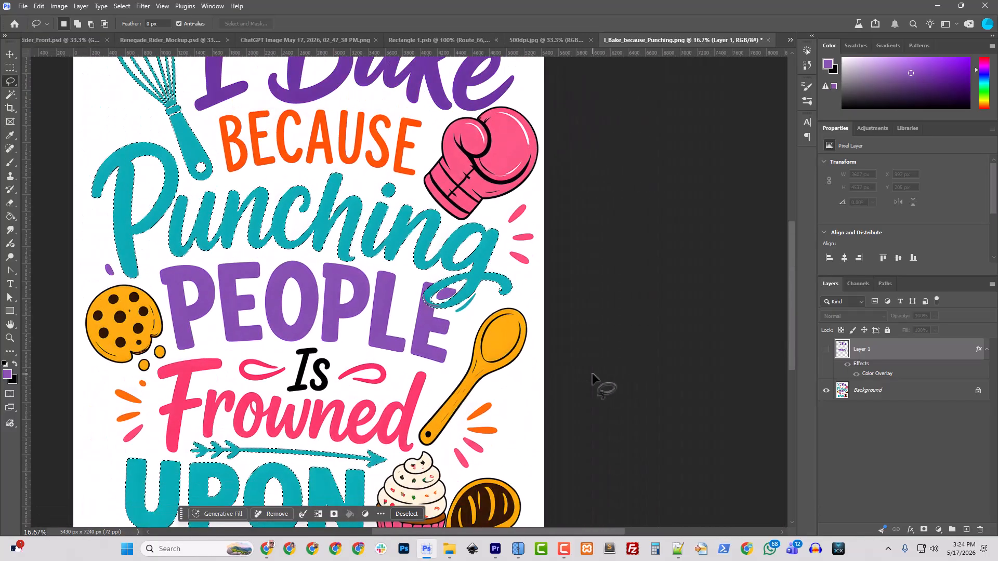
Copy the selected teal artwork from the Background layer onto a new layer.
left_click(863, 391)
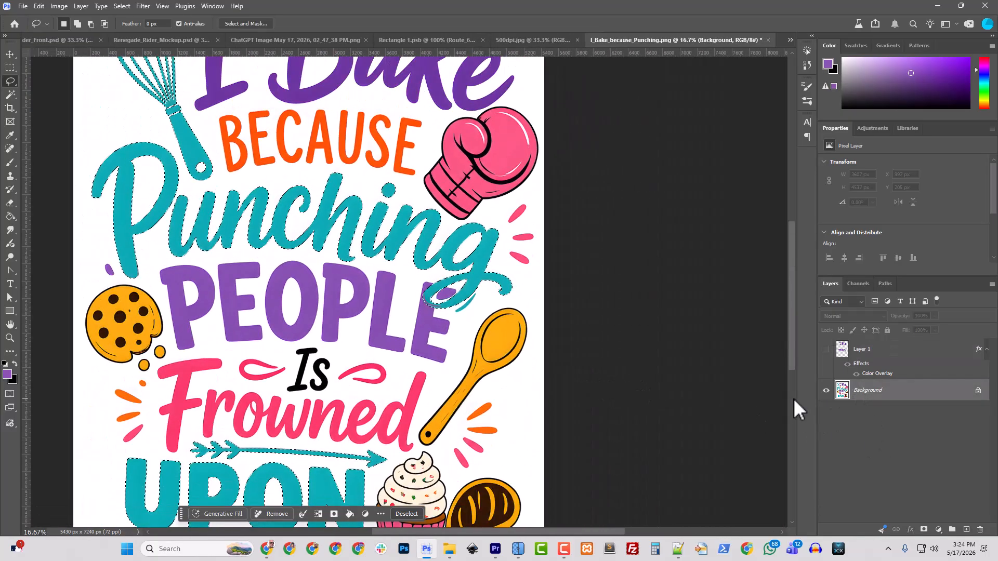
key("ctrl+j")
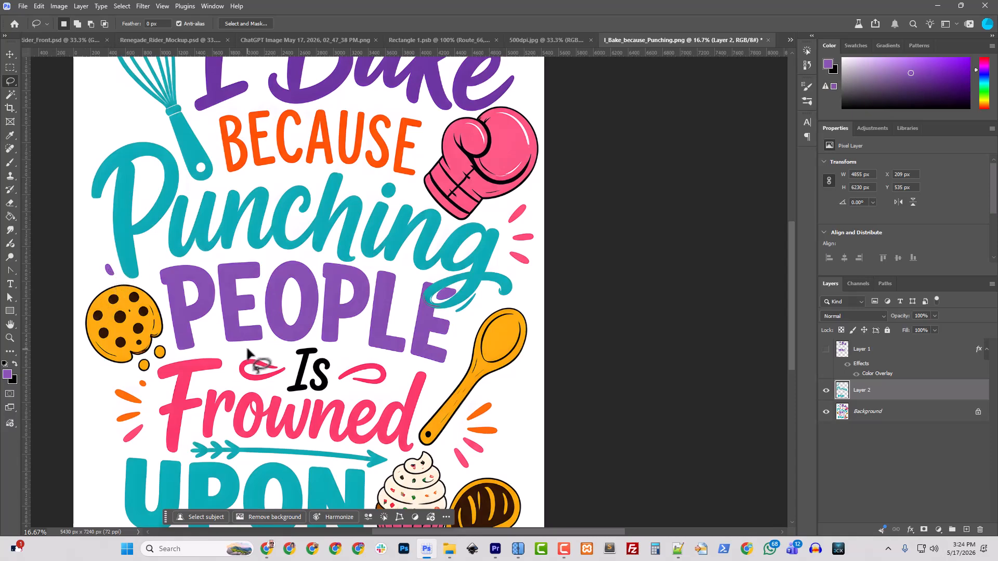
right_click(863, 397)
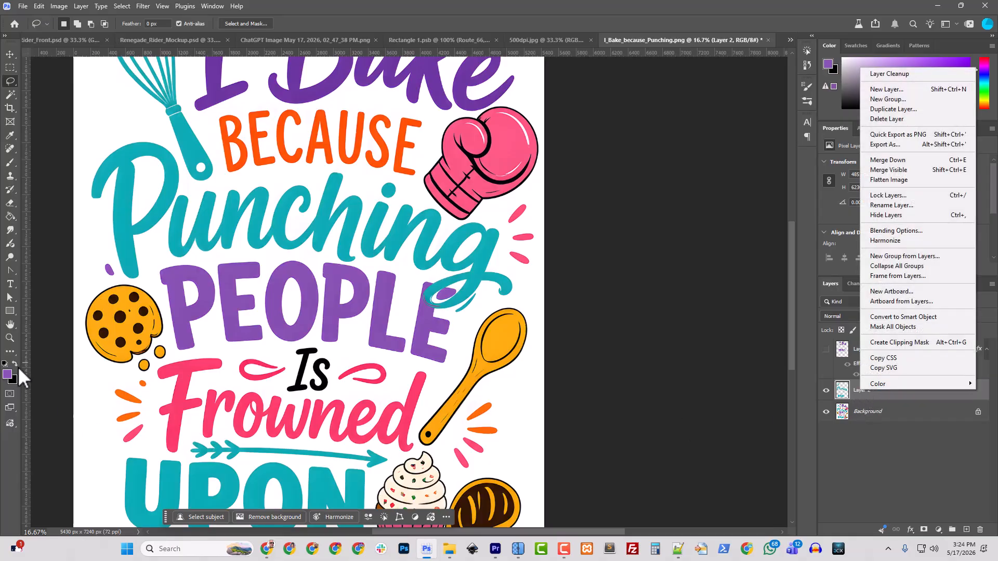
left_click(12, 382)
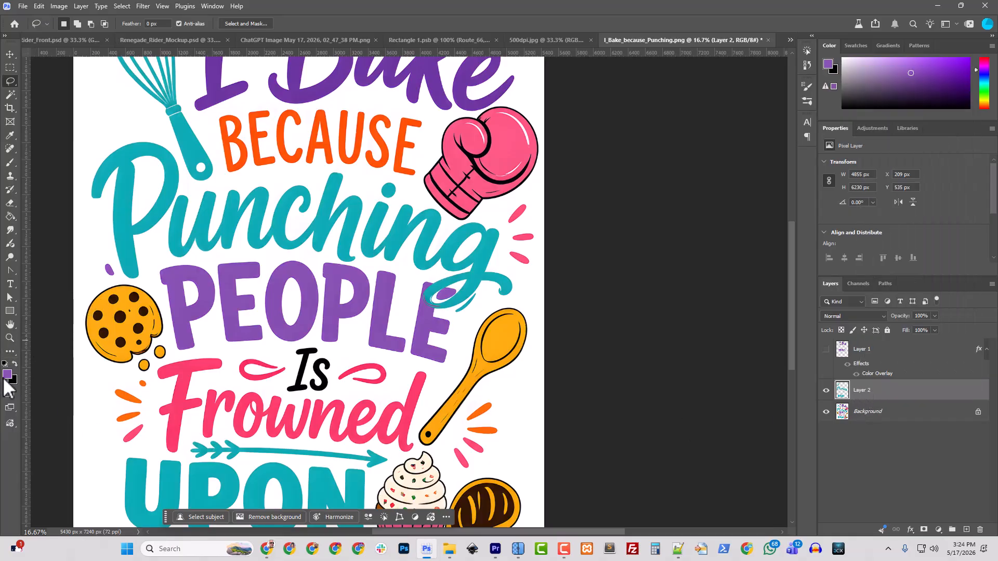
Set the foreground color to the teal #09aab4 sampled from the Punching lettering and hide the Background layer.
left_click(7, 375)
left_click(226, 210)
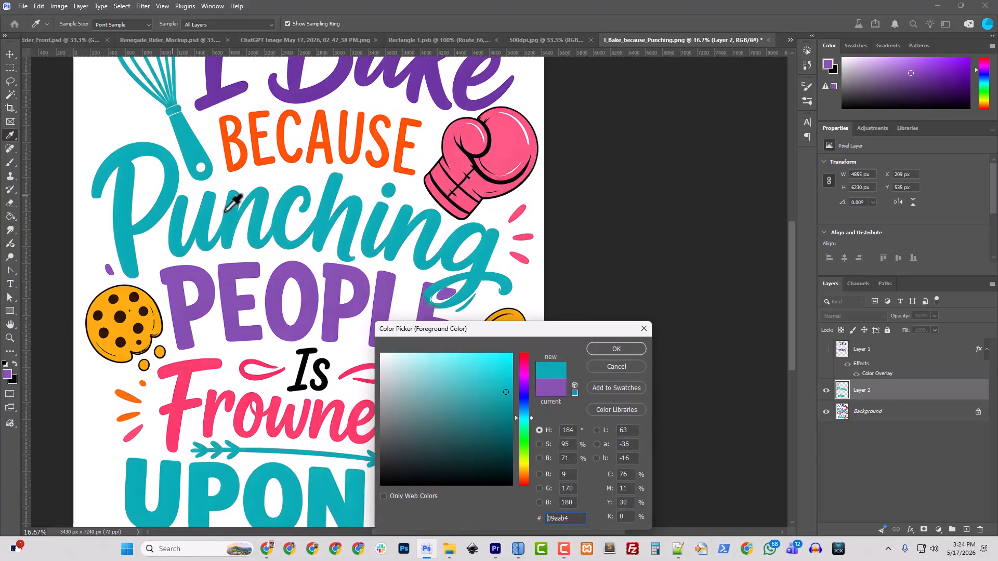
left_click(604, 347)
left_click(826, 411)
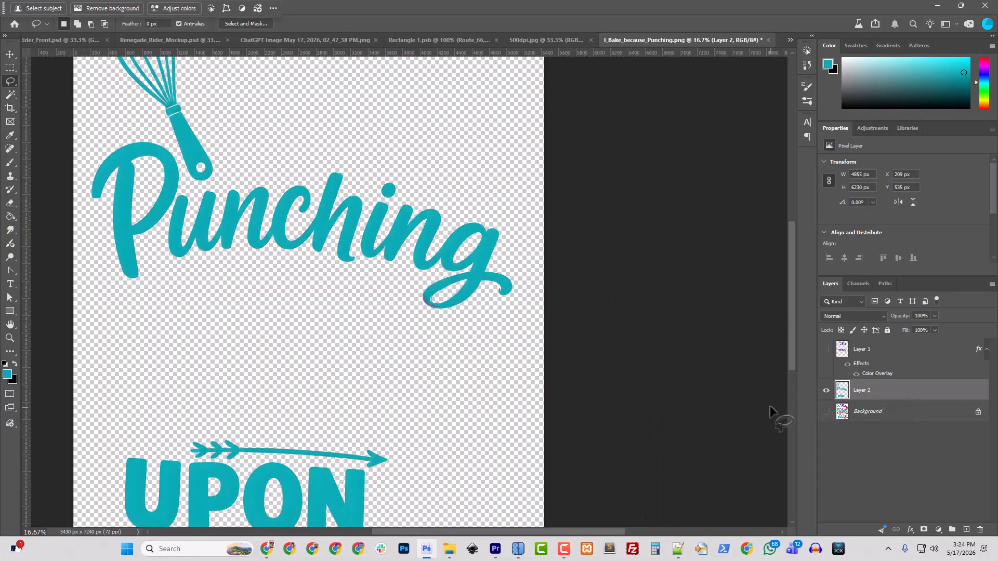
scroll(369, 331, "up", 3)
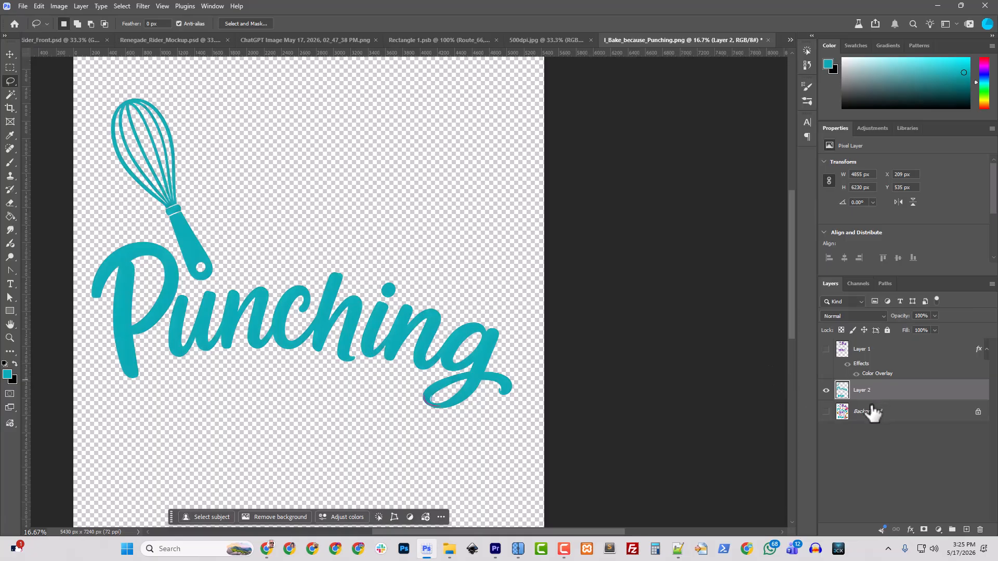
Apply a Normal Color Overlay in the teal foreground color at 100% opacity to Layer 2 and show Layer 1 again.
right_click(859, 391)
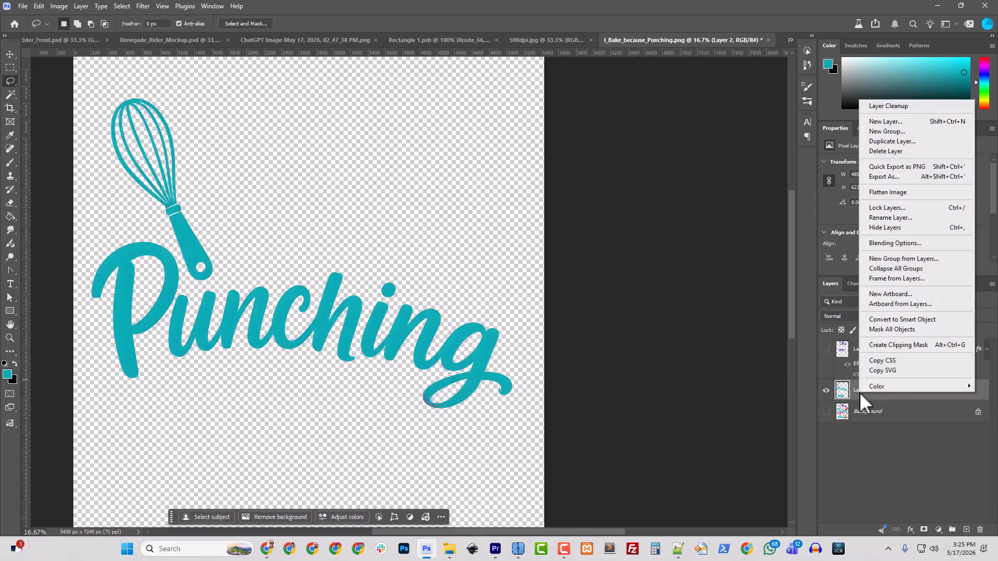
left_click(888, 244)
left_click(606, 414)
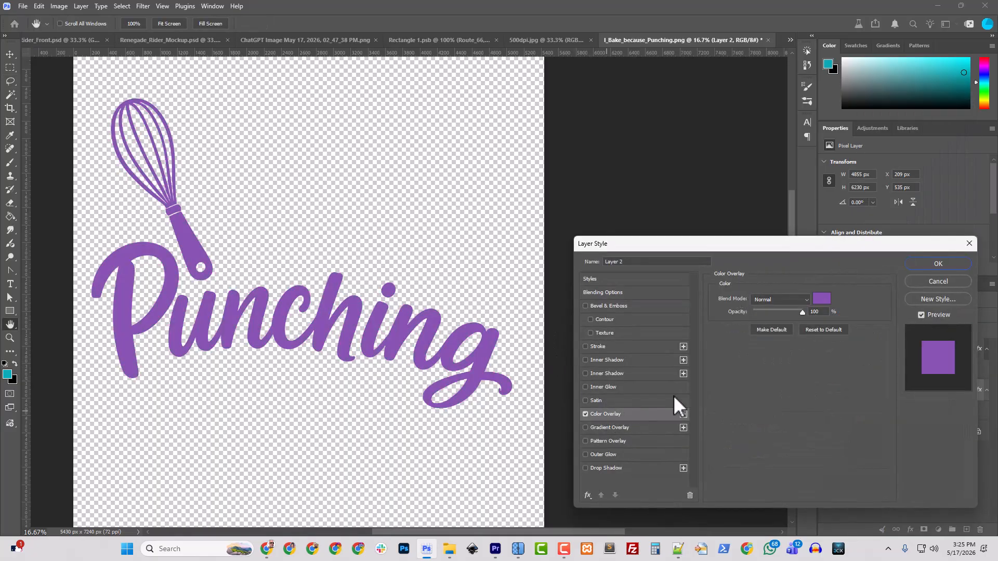
left_click(821, 299)
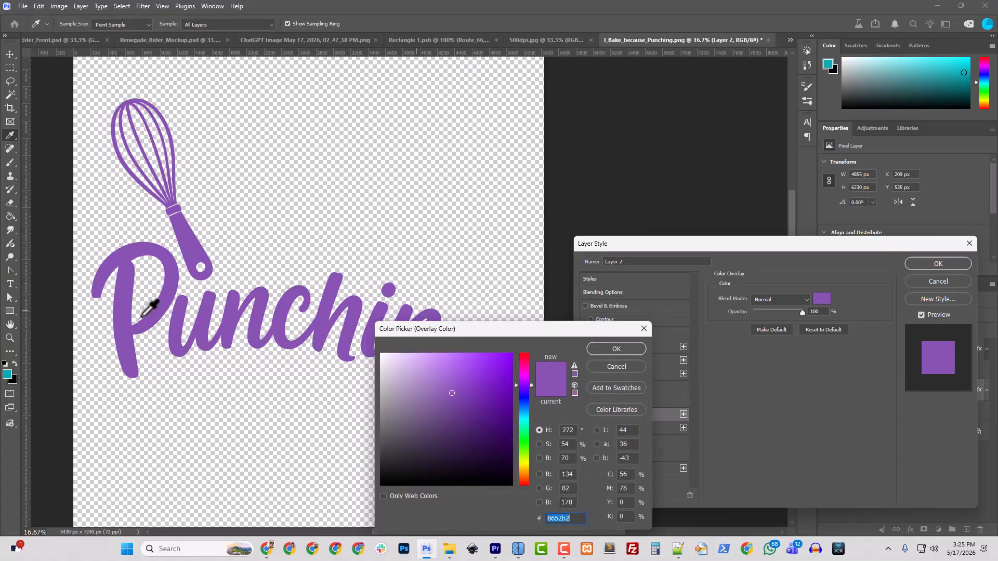
left_click(12, 370)
left_click(613, 348)
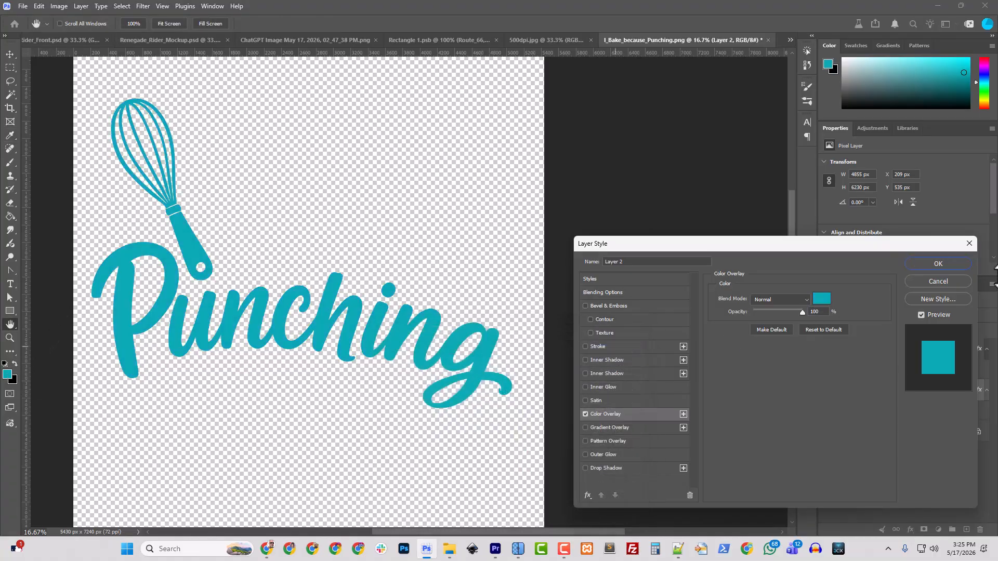
left_click(954, 262)
left_click(826, 349)
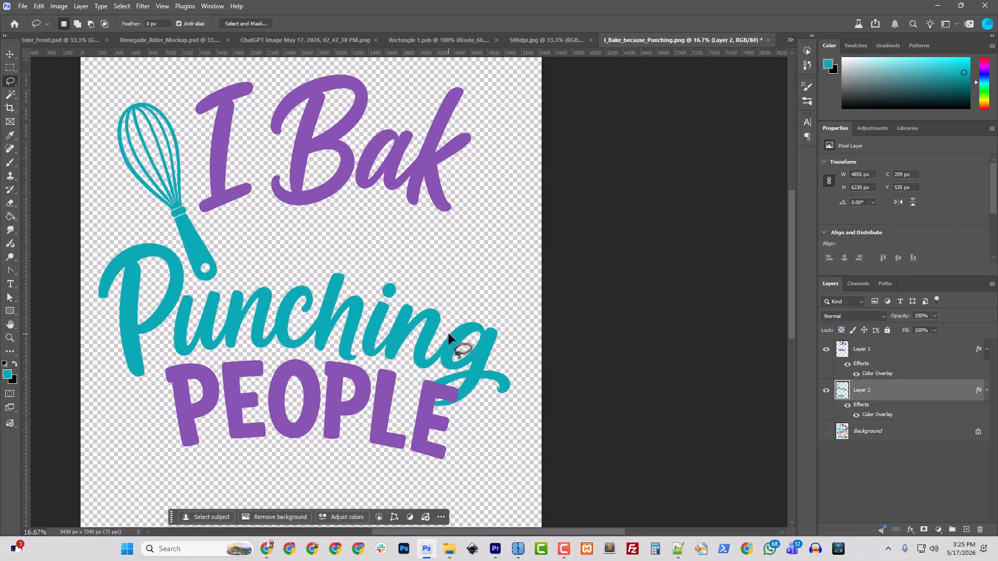
key("ctrl+minus")
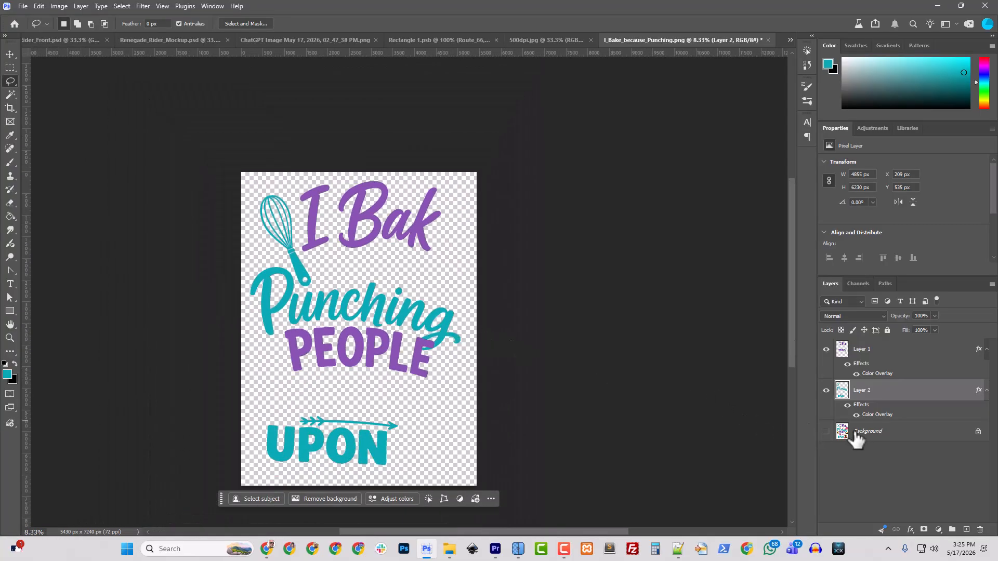
Show the Background layer and copy the purple e of Bake onto a new layer above Layer 1 with the Magic Wand.
left_click(826, 432)
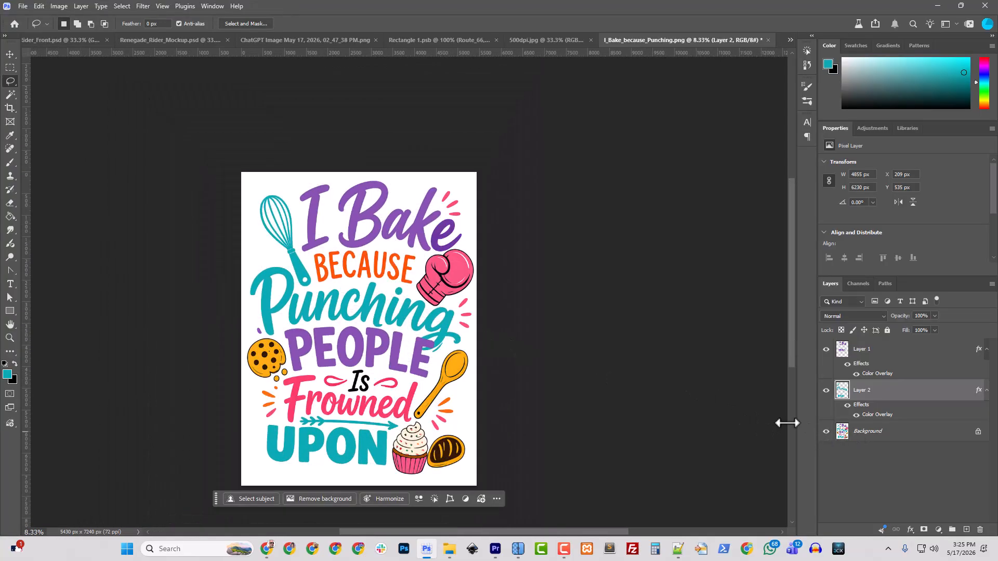
left_click(11, 95)
left_click(437, 237)
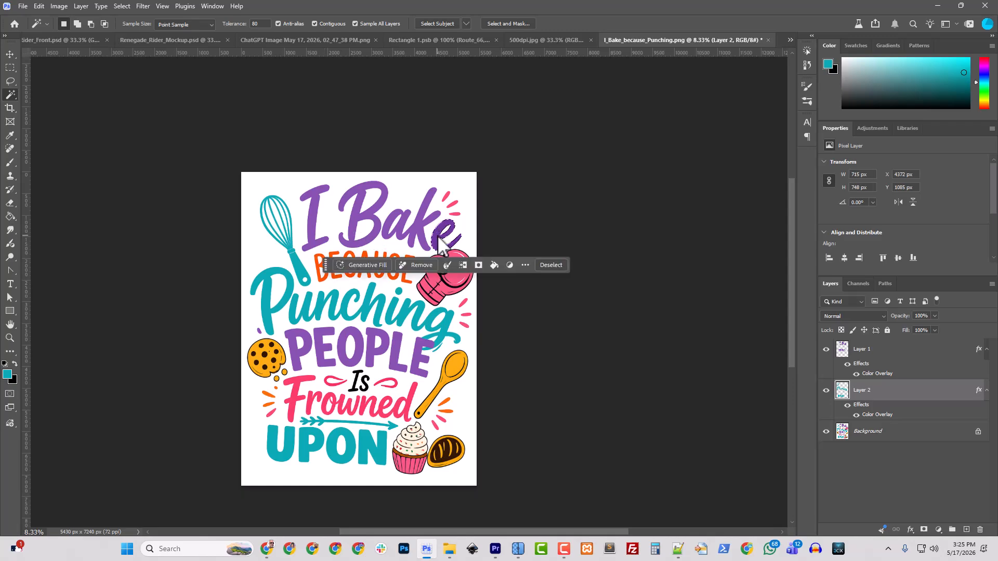
left_click(880, 439)
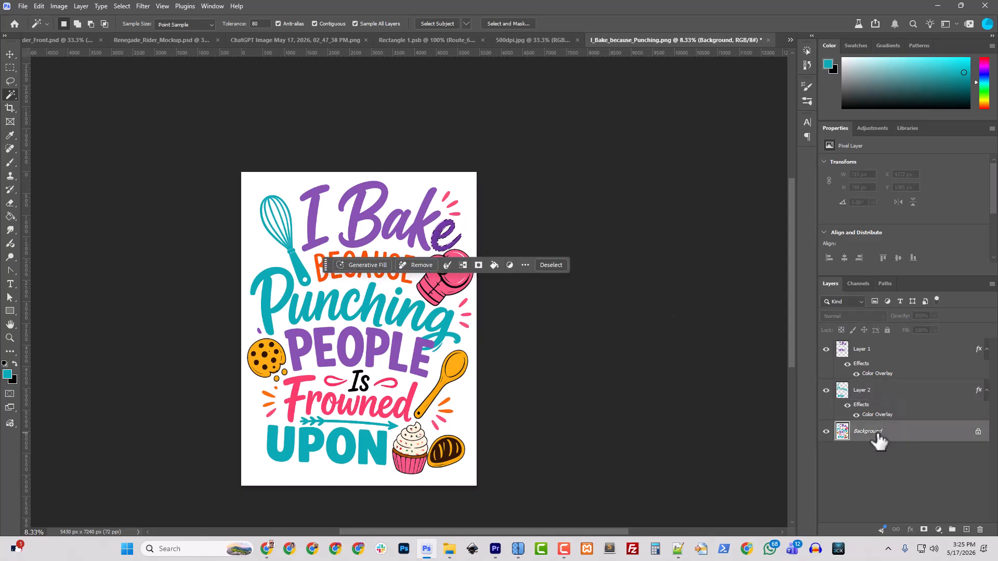
left_click(867, 355)
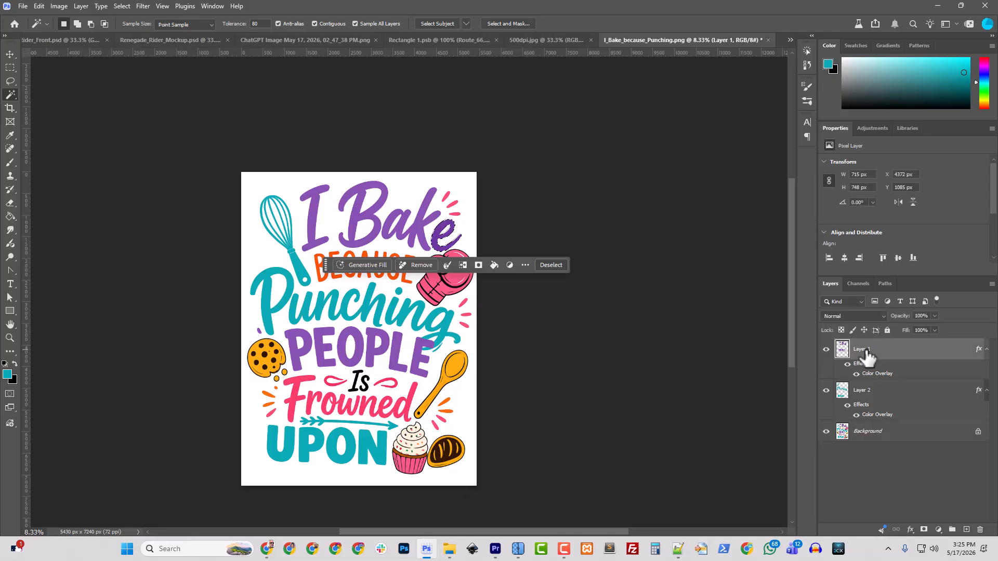
key("ctrl+j")
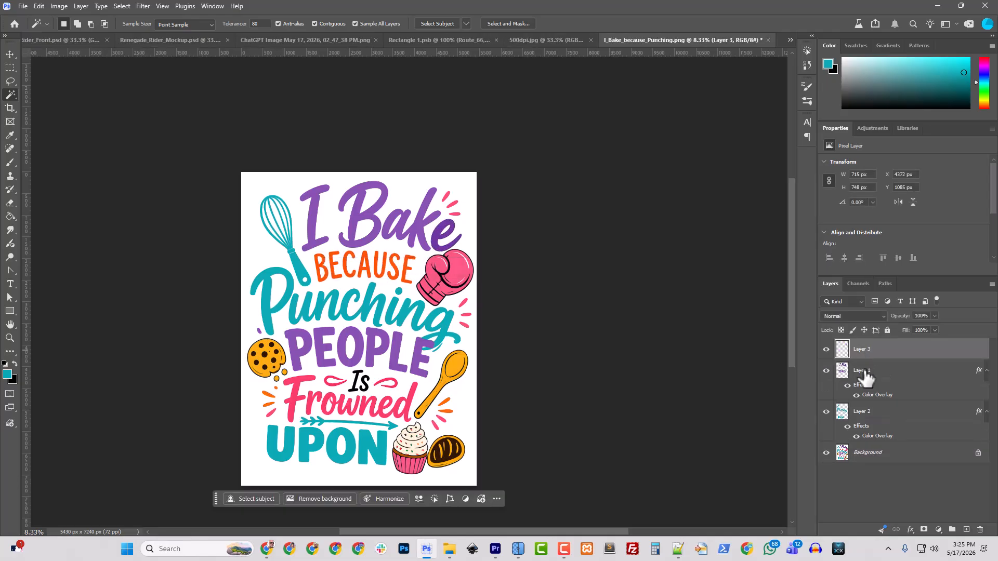
Copy Layer 1's layer style, merge Layer 1 with the new e layer, and paste the style onto the merged layer.
right_click(863, 376)
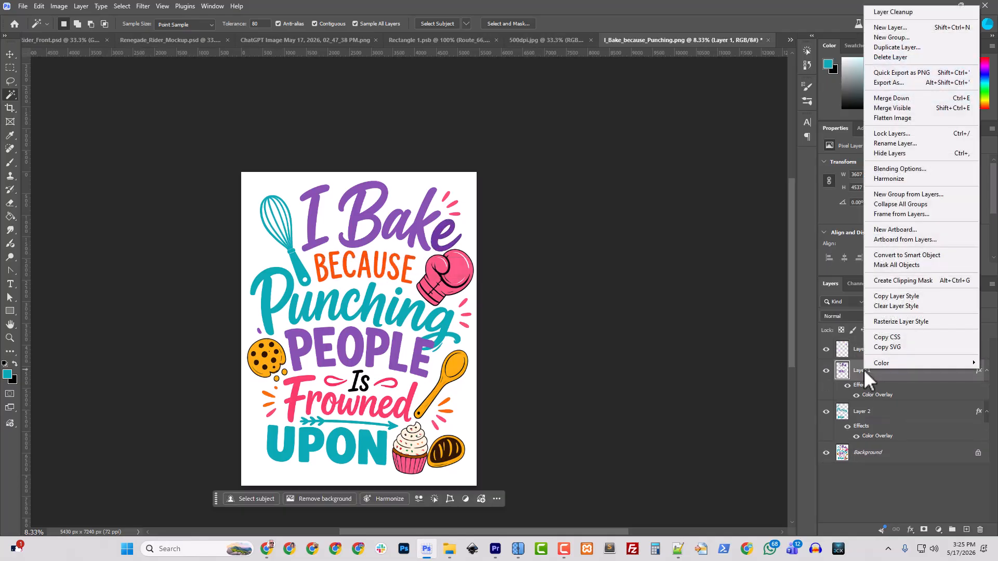
left_click(895, 307)
left_click(863, 352, "shift")
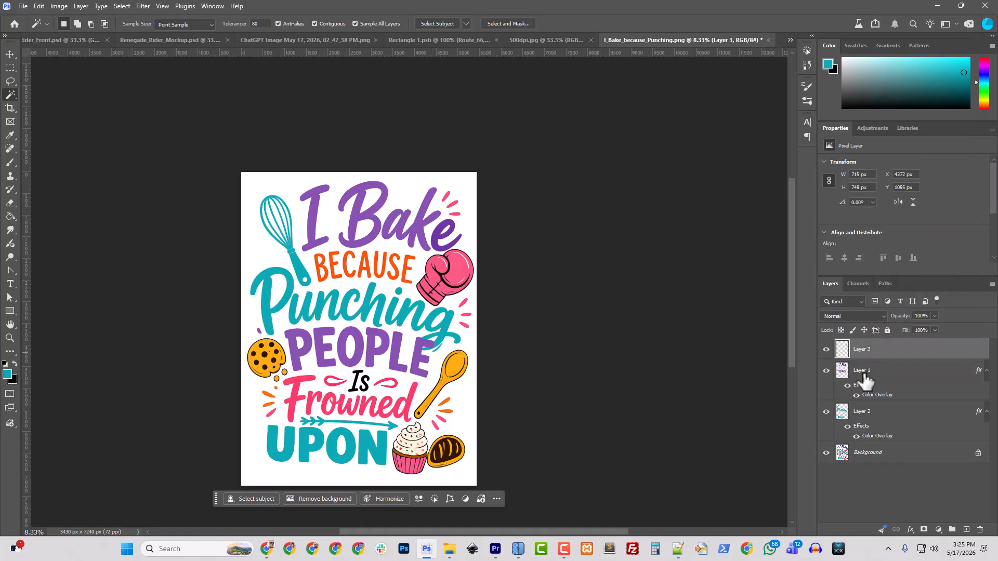
key("ctrl+e")
right_click(866, 347)
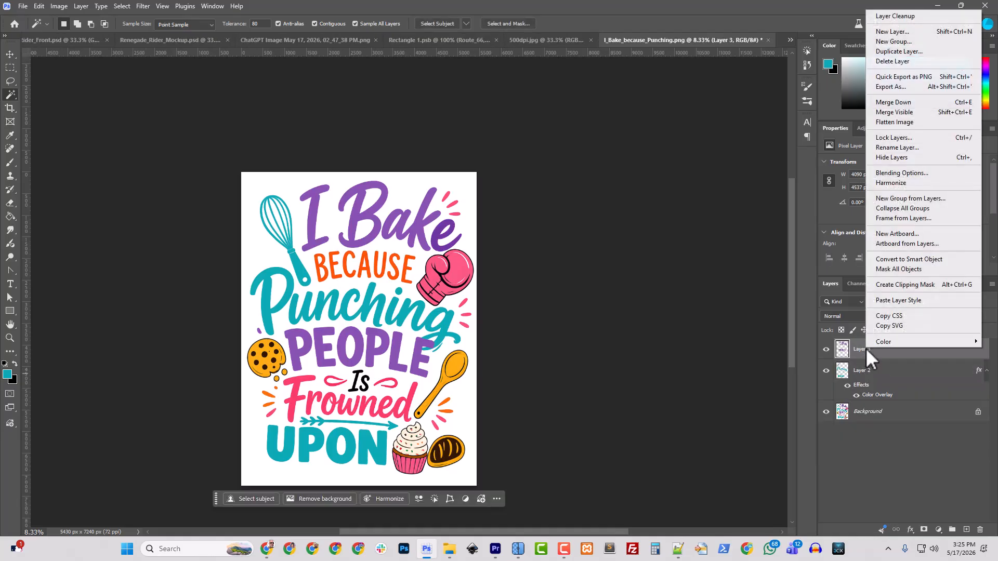
left_click(896, 300)
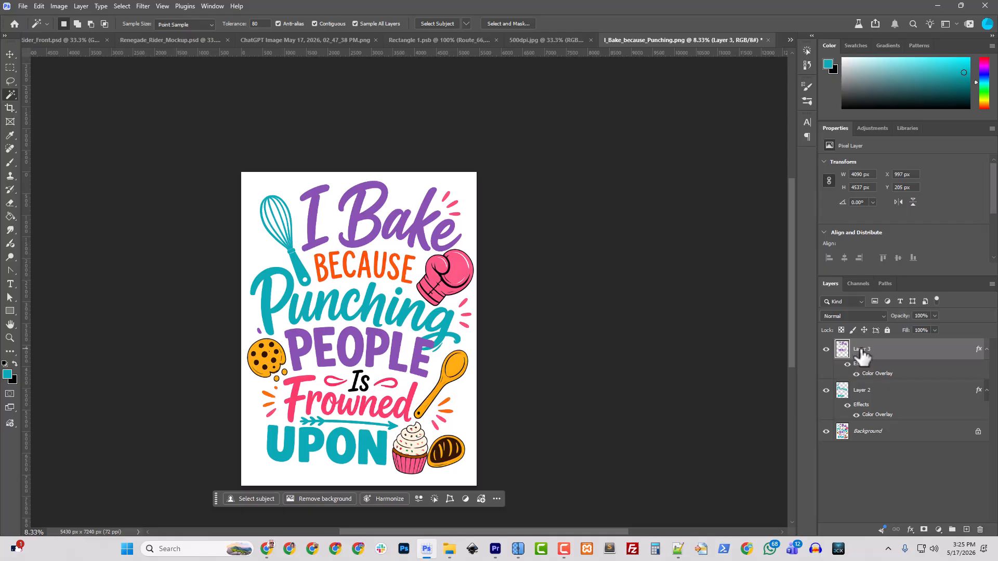
Rename the merged purple layer Purple and Layer 2 Green.
double_click(861, 349)
type("Purple")
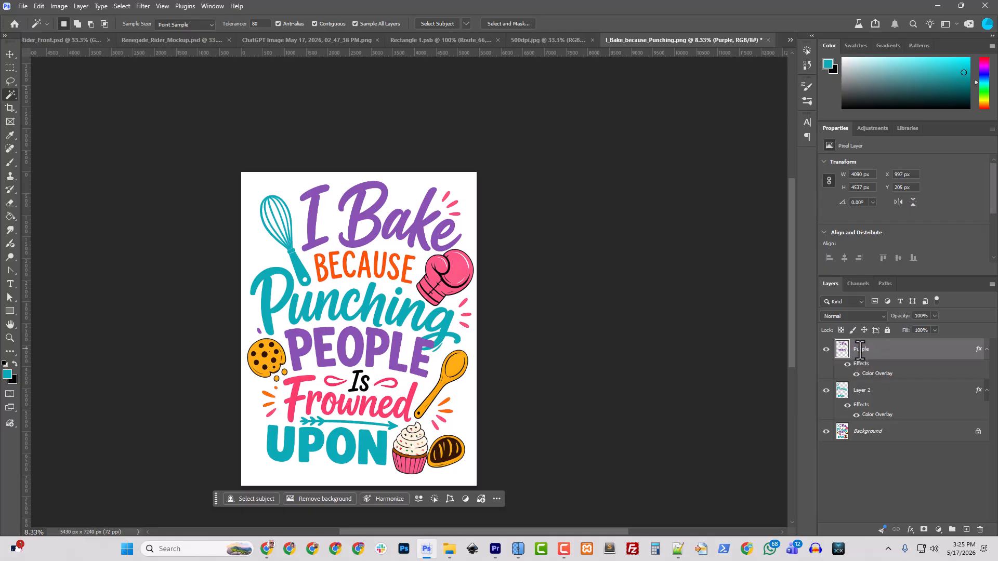
double_click(865, 392)
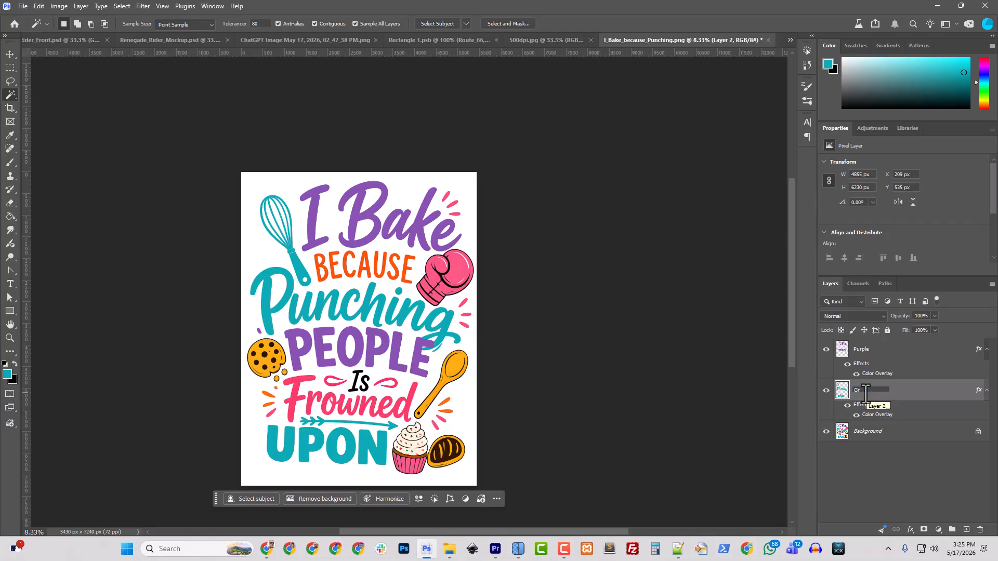
type("Green")
key("Return")
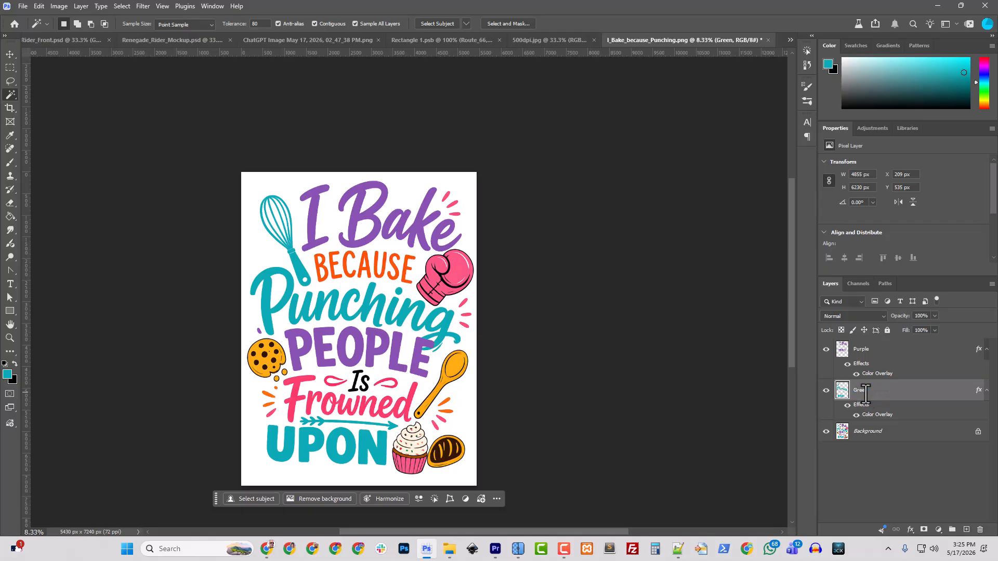
Select the two pink swirls beside Is and all the Frowned lettering with the Magic Wand.
key("ctrl+plus")
key("ctrl+plus")
scroll(530, 385, "down", 3)
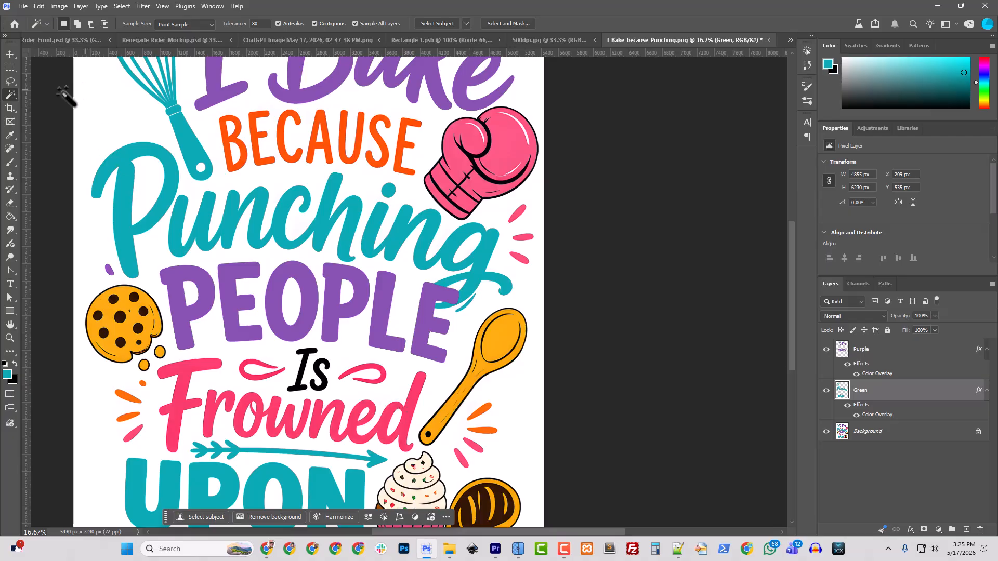
left_click(355, 367)
left_click(256, 369, "shift")
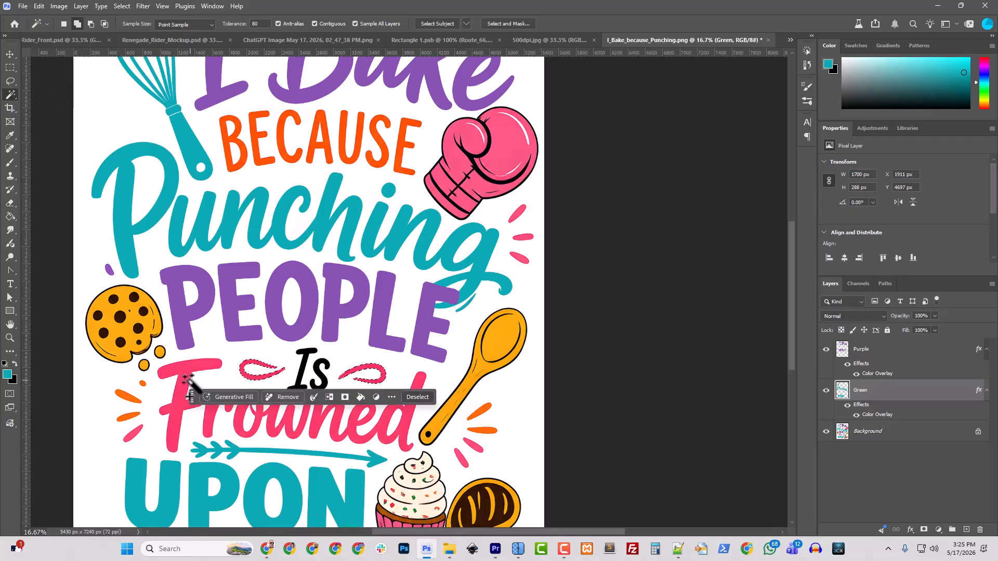
left_click(187, 378, "shift")
left_click(209, 417, "shift")
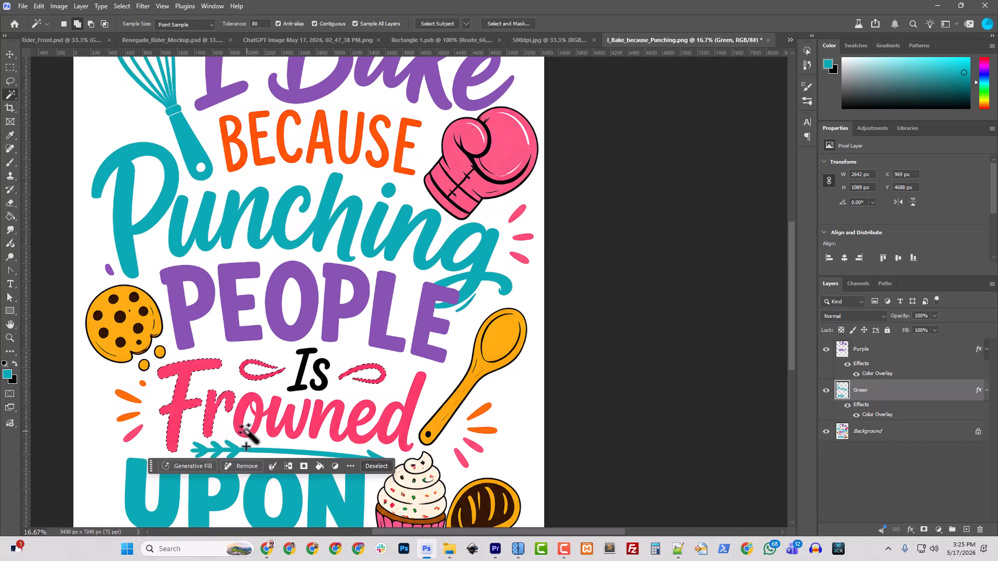
left_click(241, 429, "shift")
left_click(283, 434, "shift")
left_click(313, 415, "shift")
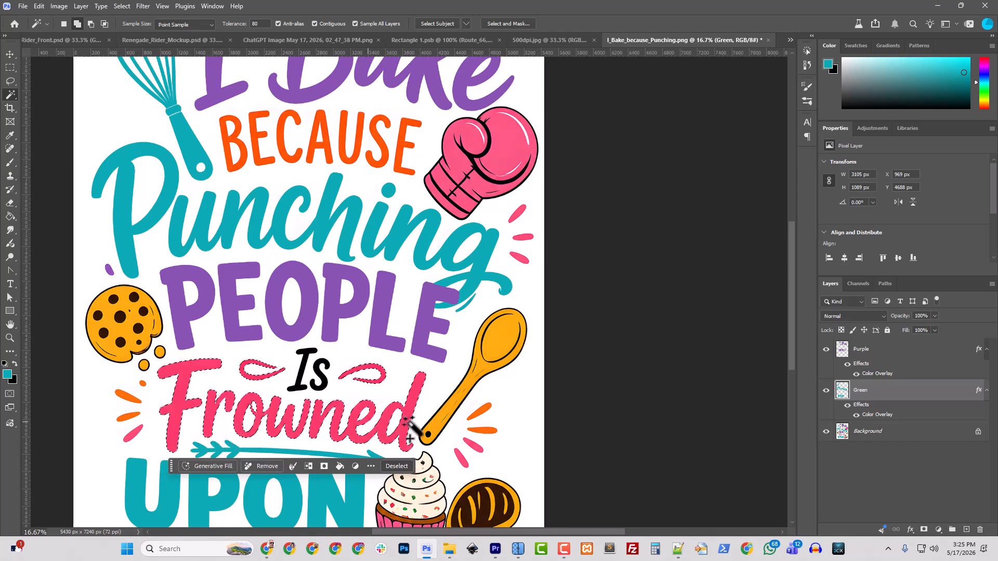
Add the three pink accent strokes beside Bake and the three beside Punching to the selection.
scroll(423, 410, "up", 3)
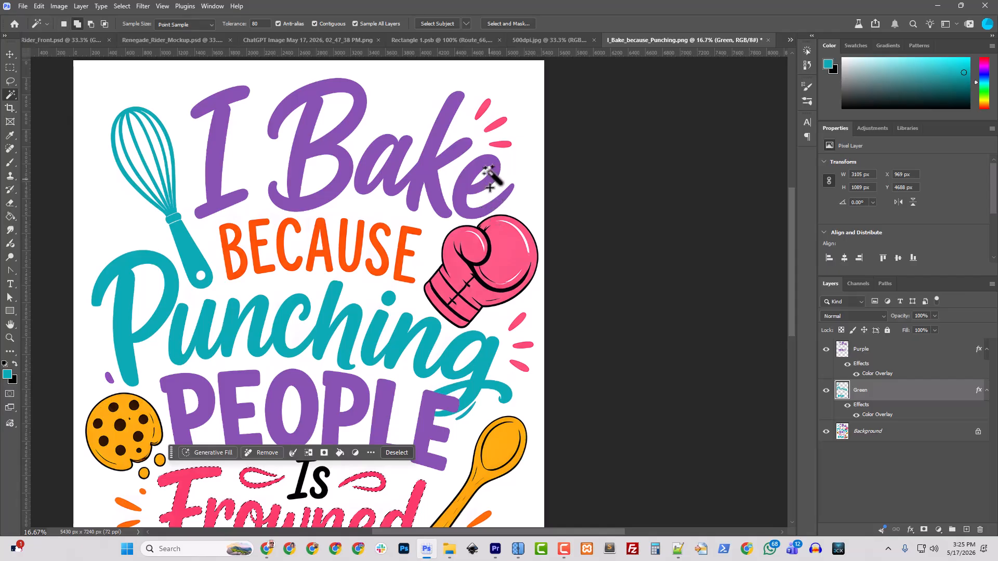
left_click(498, 141, "shift")
left_click(494, 123, "shift")
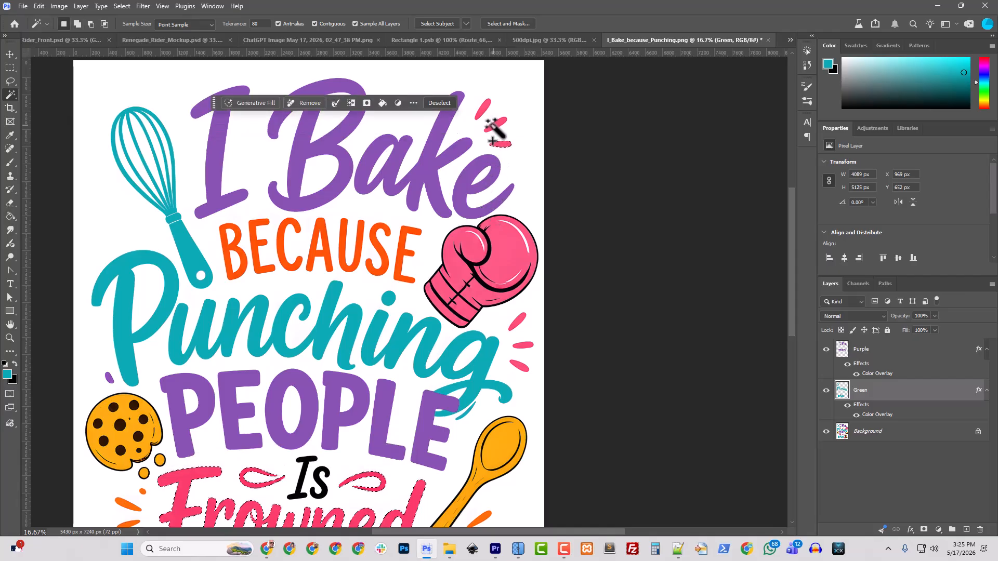
left_click(481, 110, "shift")
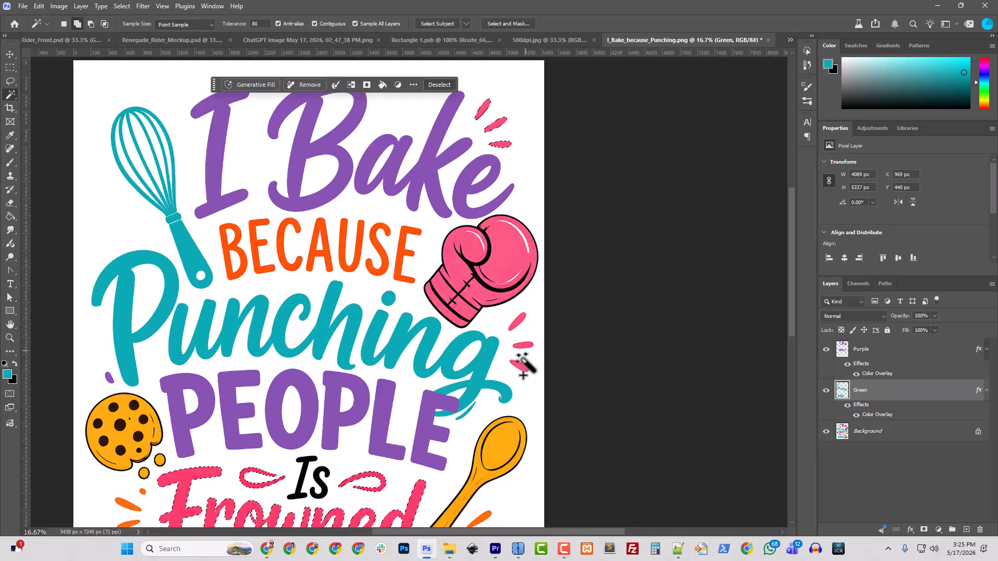
left_click(518, 321, "shift")
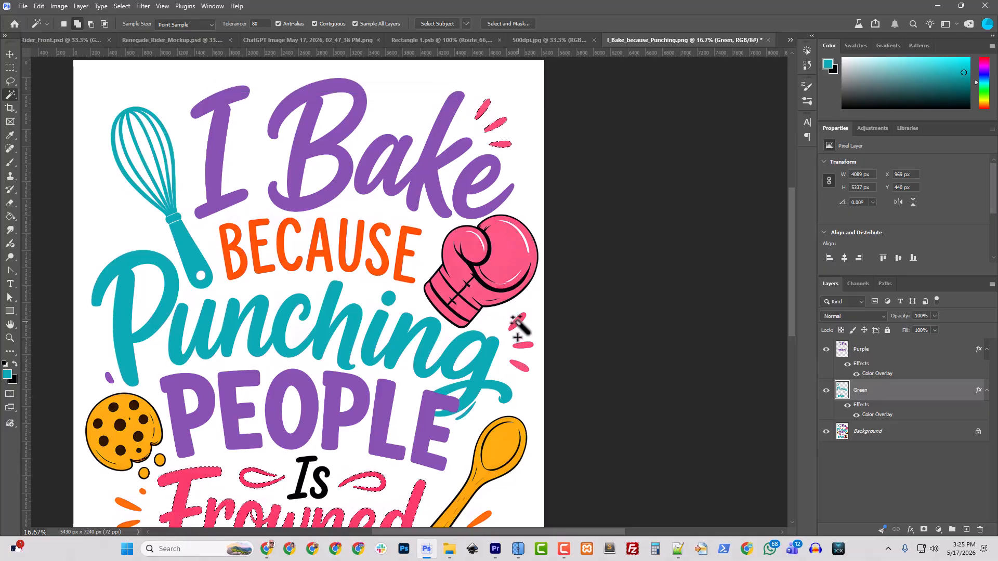
left_click(522, 345, "shift")
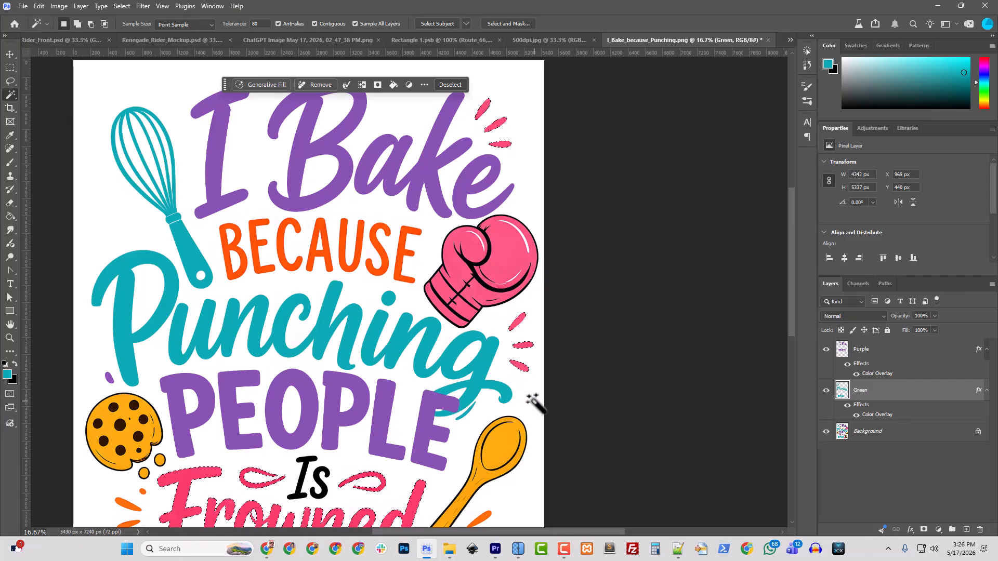
Copy the selected pink artwork from the Background layer onto a new layer and paste the copied layer style onto it.
left_click(926, 433)
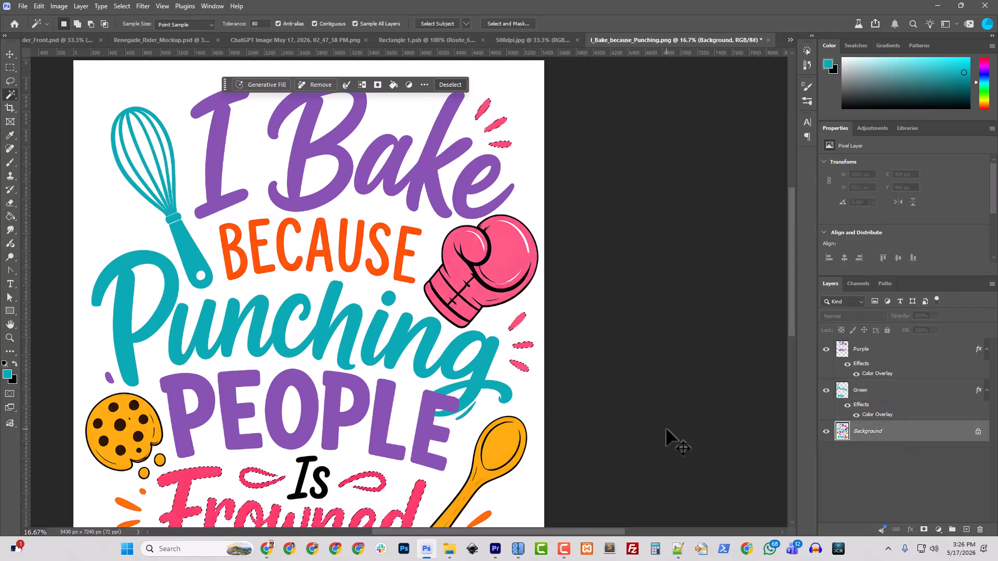
key("ctrl+j")
right_click(867, 435)
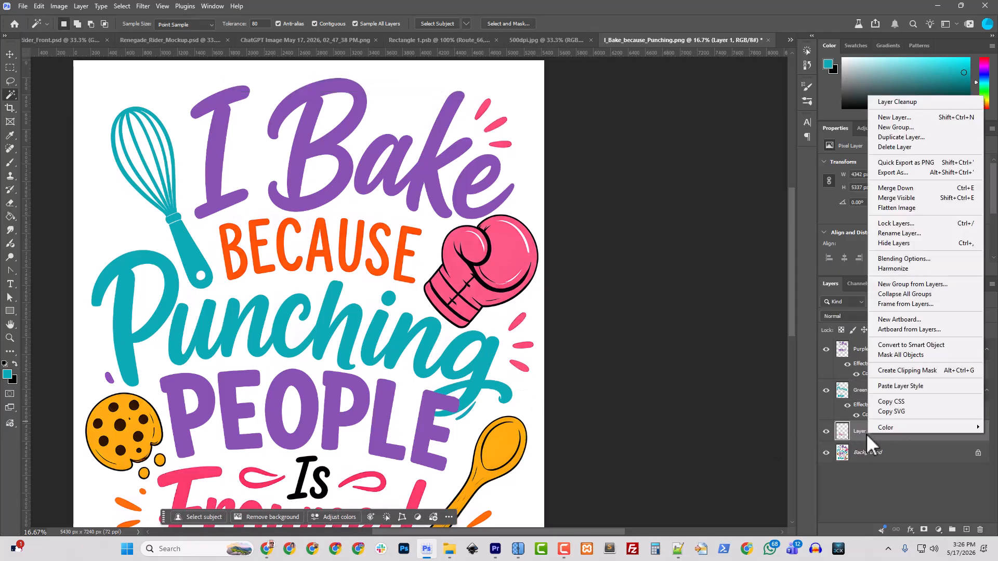
left_click(908, 385)
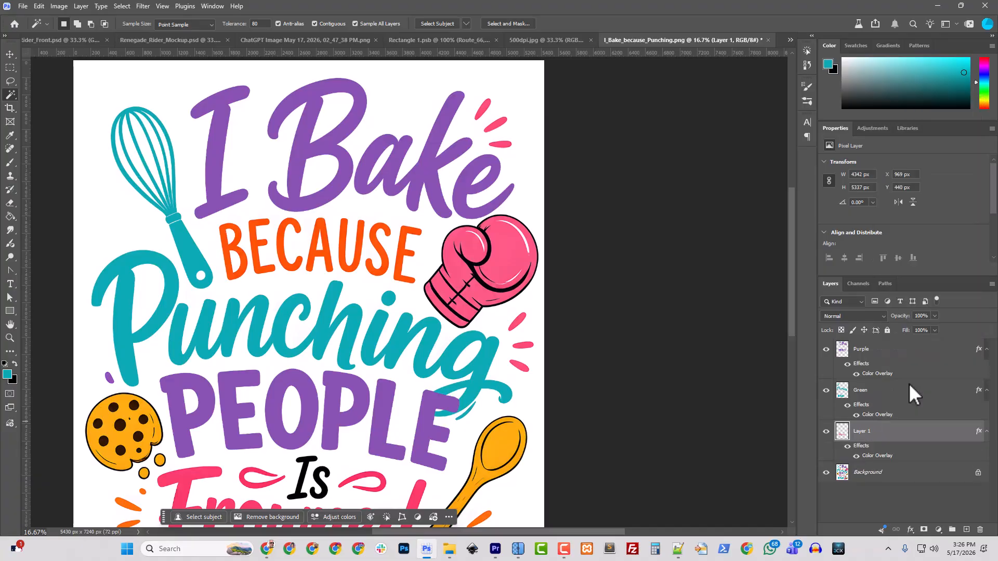
Hide the new layer's effects and set the foreground color to the pink #f83d6c sampled from the Frowned lettering.
left_click(848, 447)
left_click(9, 375)
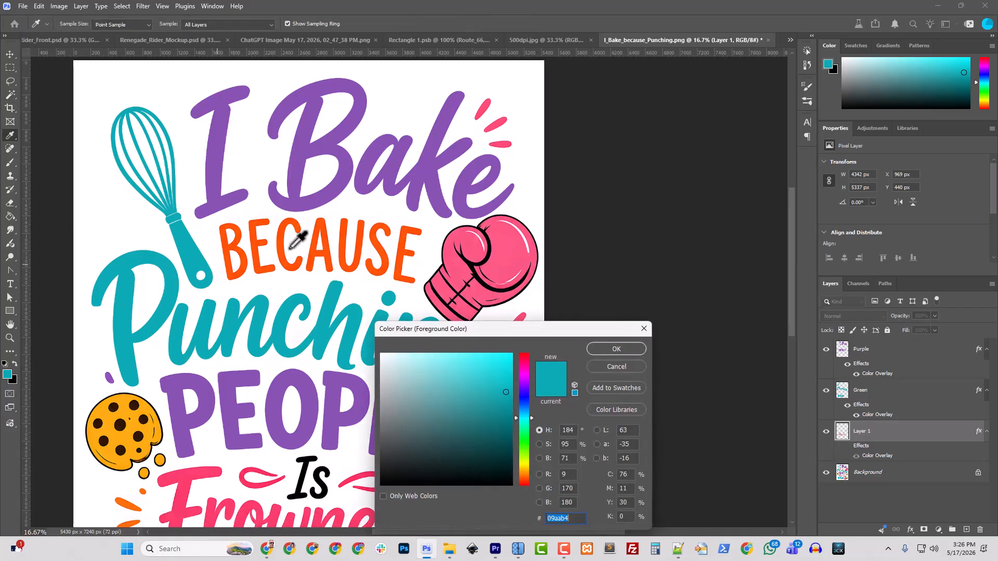
left_click(195, 482)
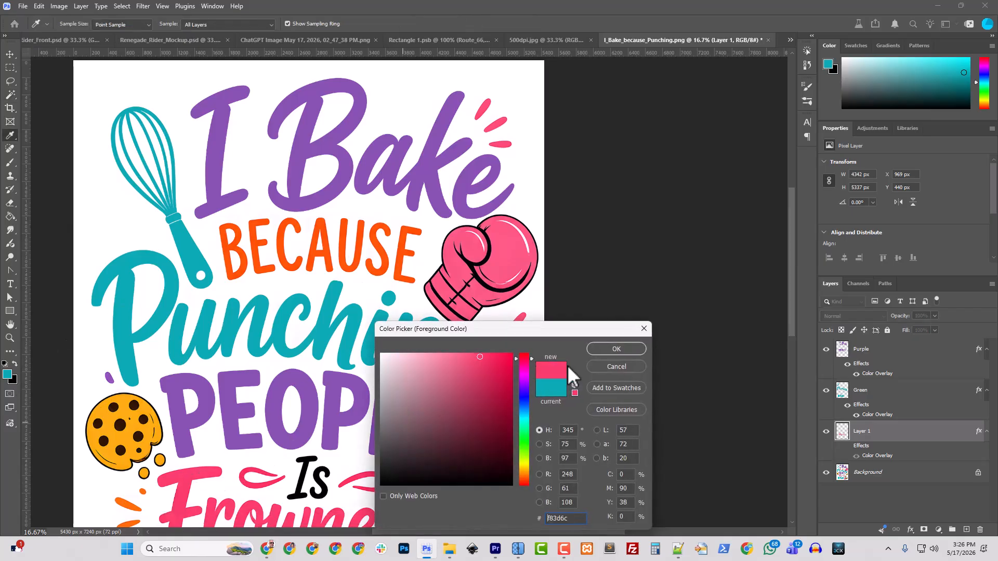
left_click(619, 349)
Show Layer 1's effects again and change its Color Overlay to the pink foreground color #f83d6c.
left_click(848, 446)
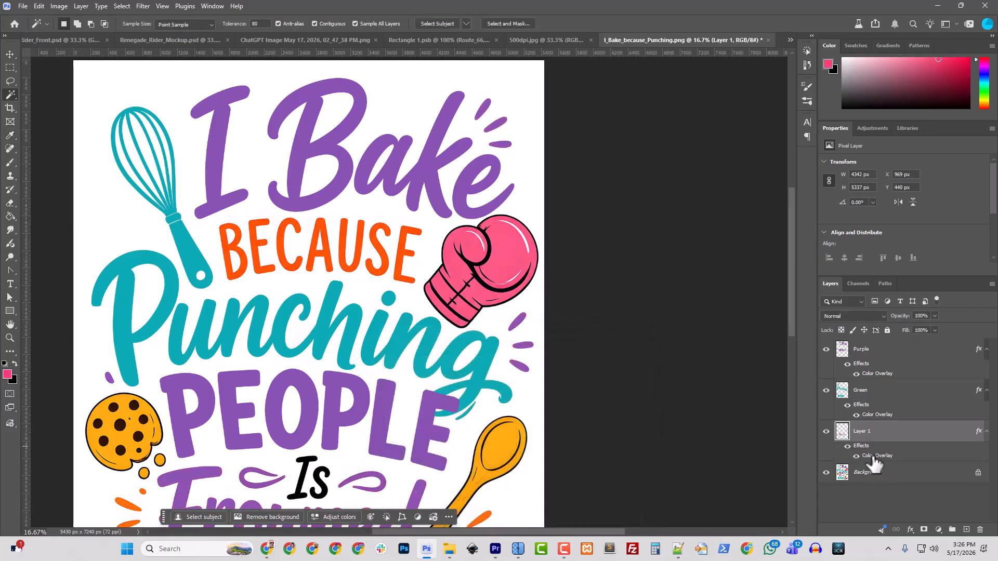
double_click(873, 458)
left_click(822, 299)
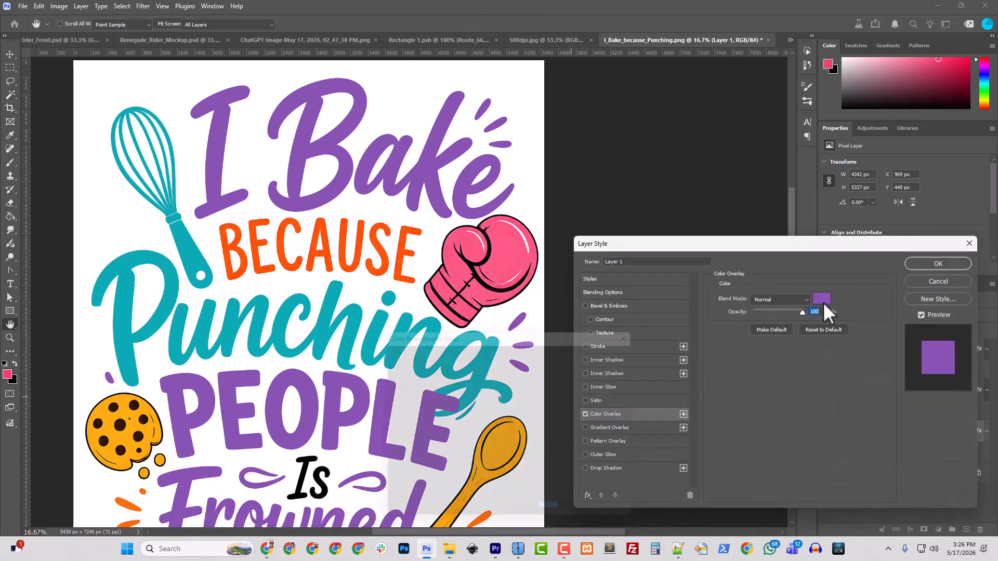
left_click(12, 373)
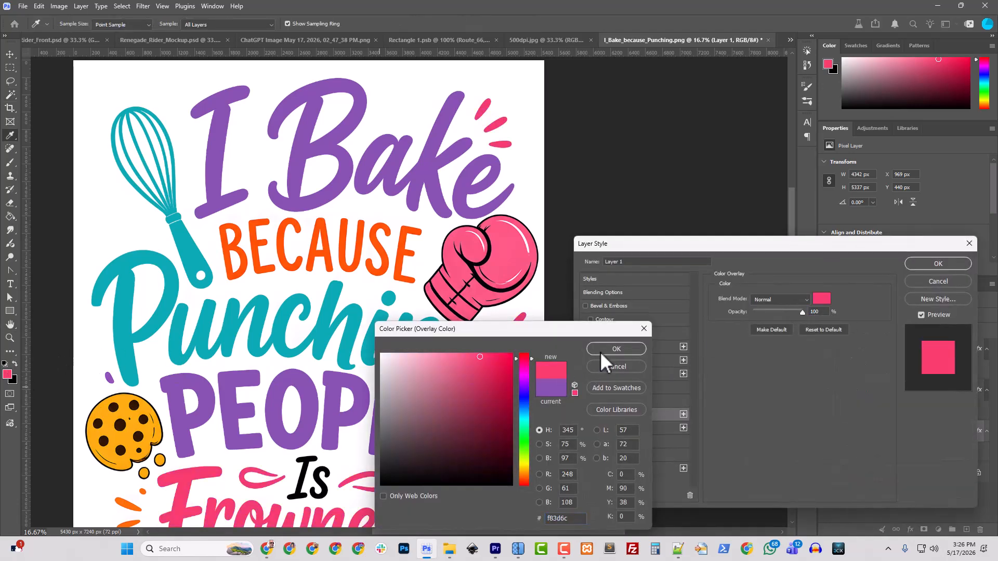
left_click(615, 349)
left_click(939, 263)
scroll(366, 353, "down", 2)
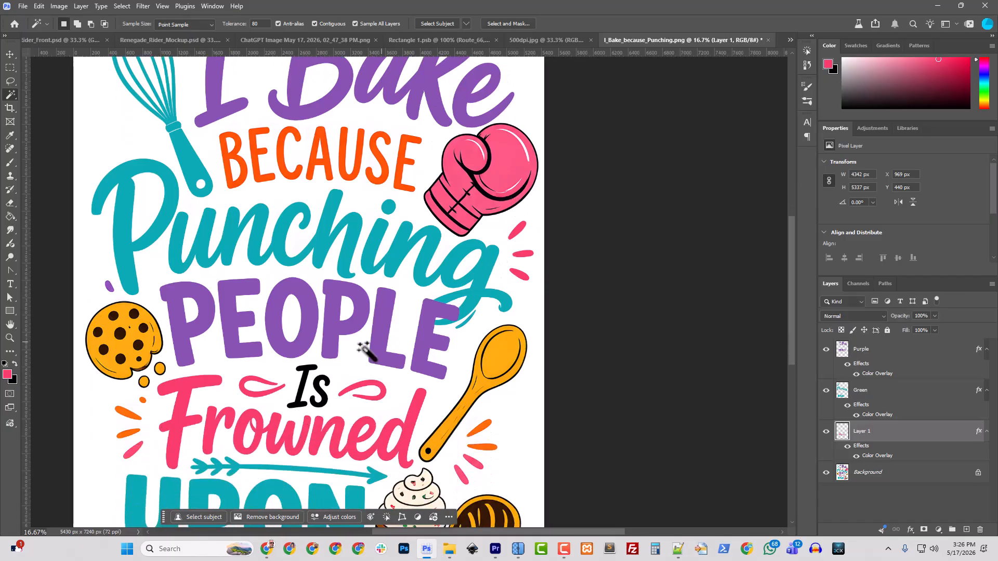
scroll(366, 353, "down", 3)
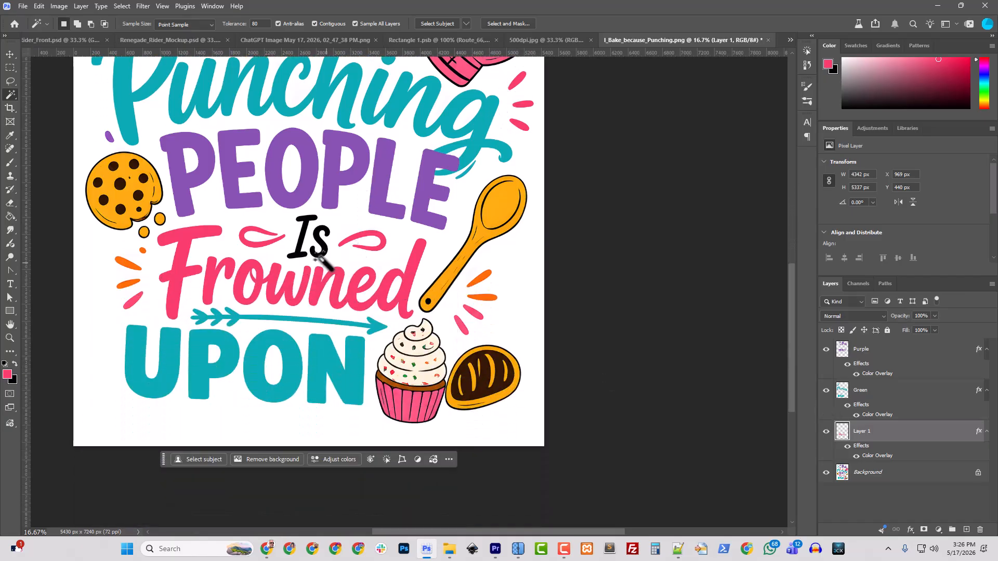
scroll(309, 229, "up", 3)
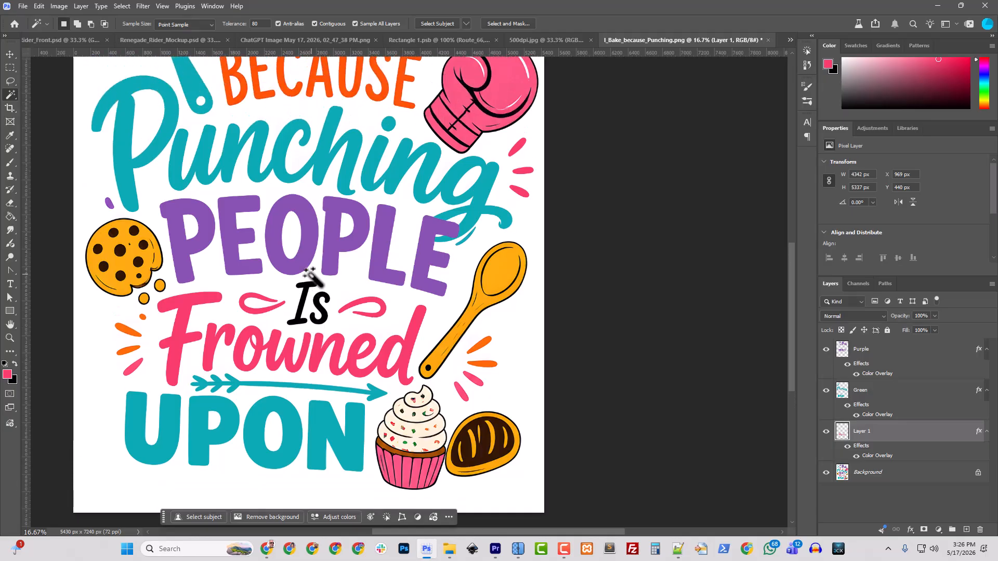
scroll(310, 274, "up", 2)
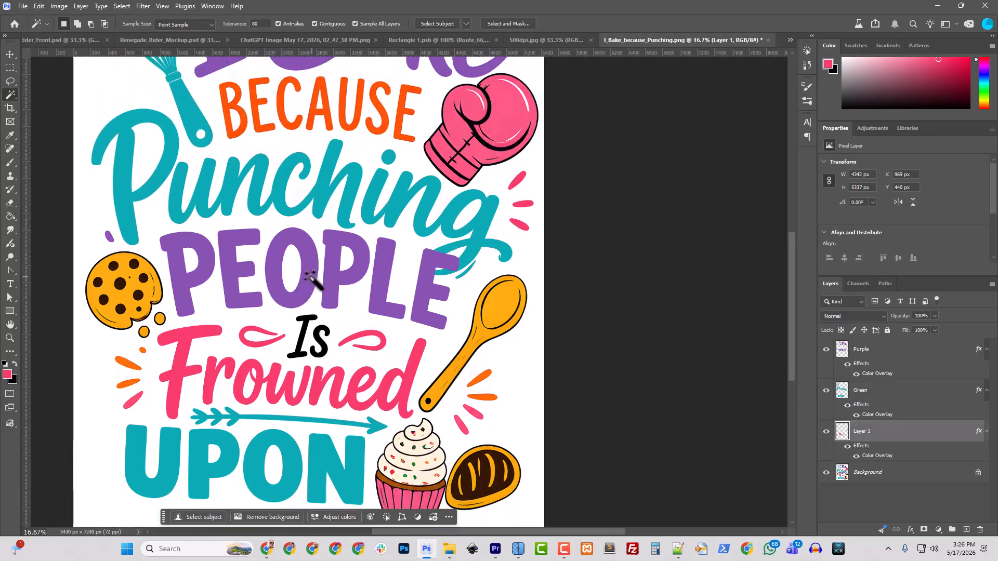
scroll(316, 302, "down", 3)
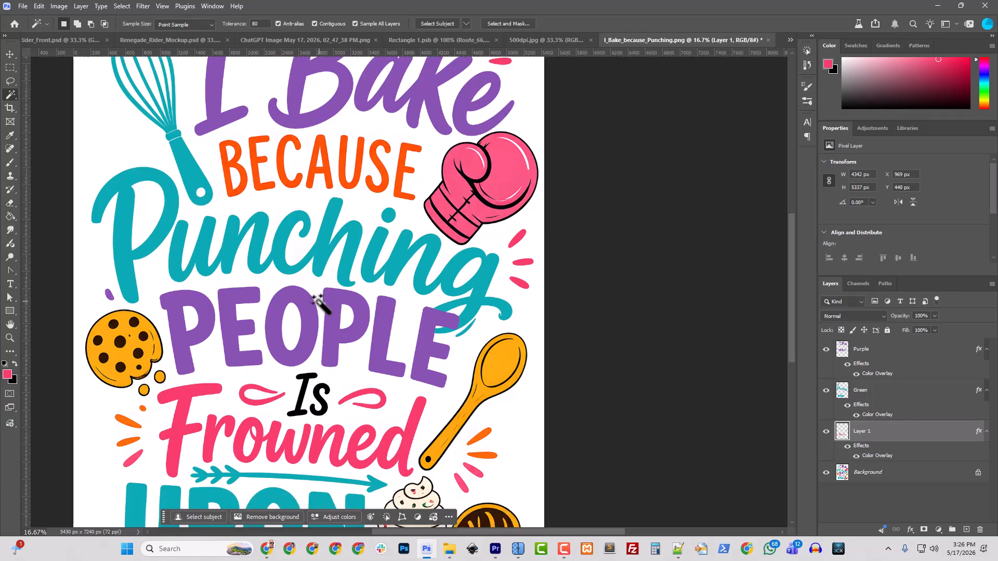
scroll(318, 302, "up", 2)
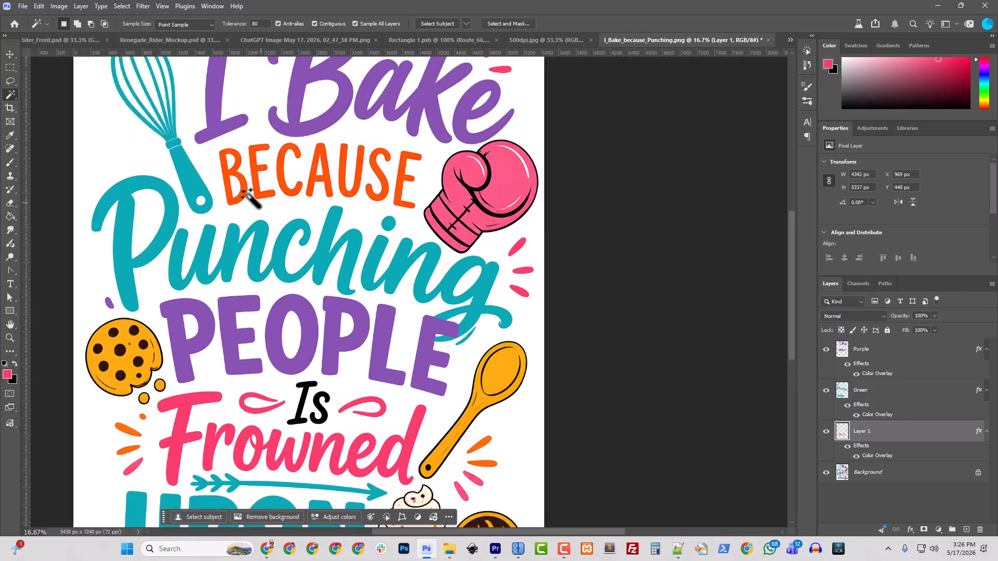
Select all the letters of BECAUSE and the black Is lettering with the Magic Wand.
left_click(240, 197)
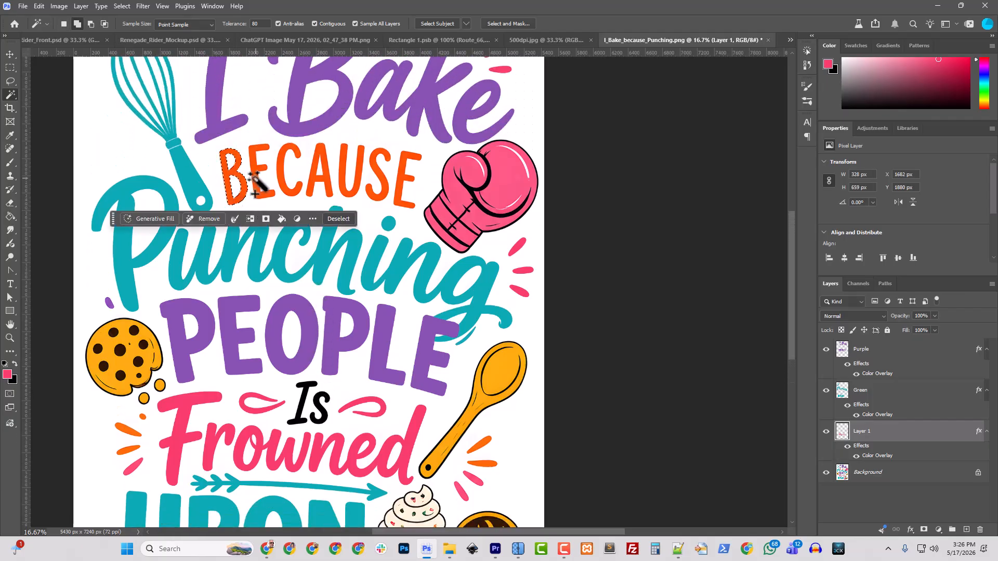
left_click(275, 173, "shift")
left_click(281, 174, "shift")
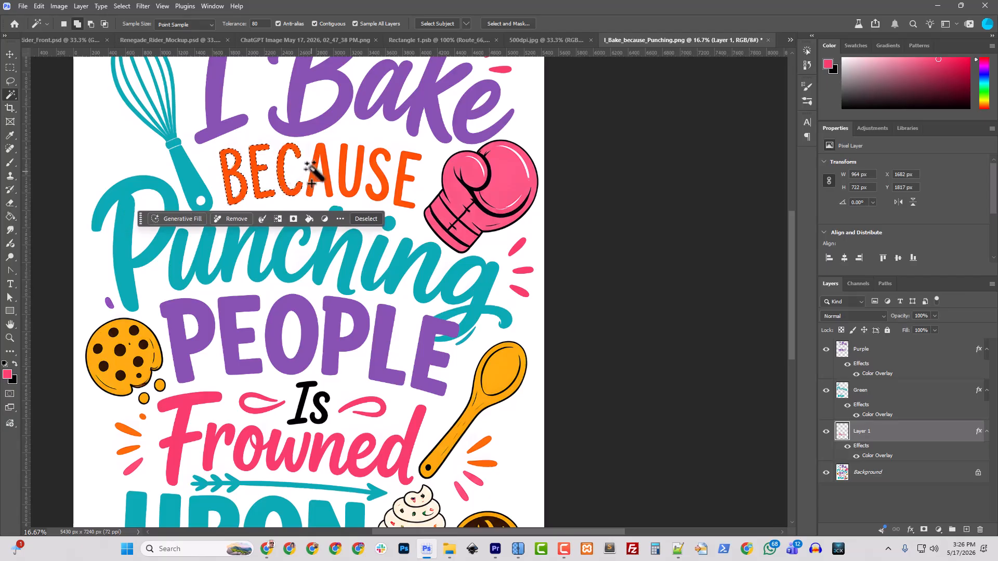
left_click(332, 169, "shift")
left_click(343, 177, "shift")
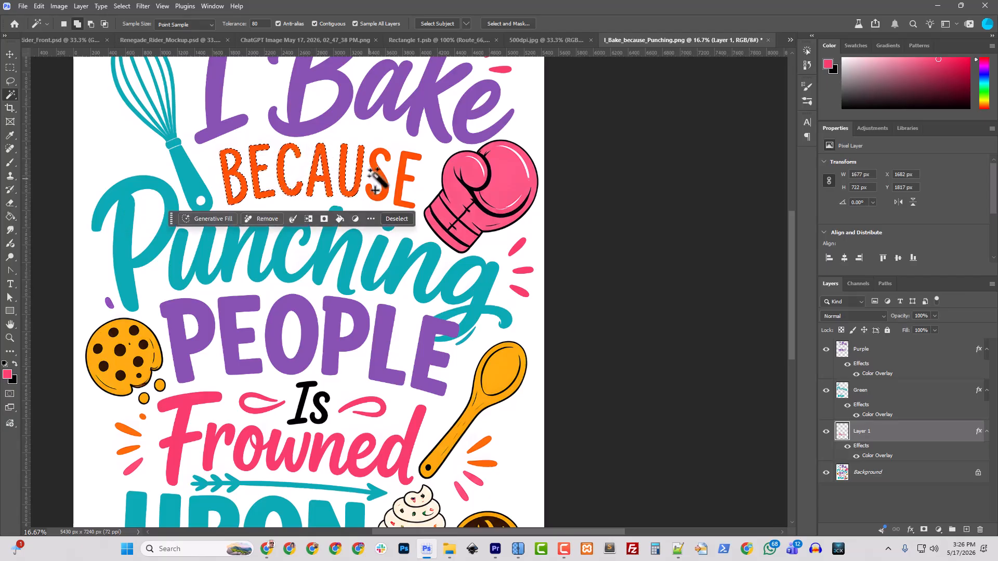
left_click(377, 174, "shift")
left_click(400, 177, "shift")
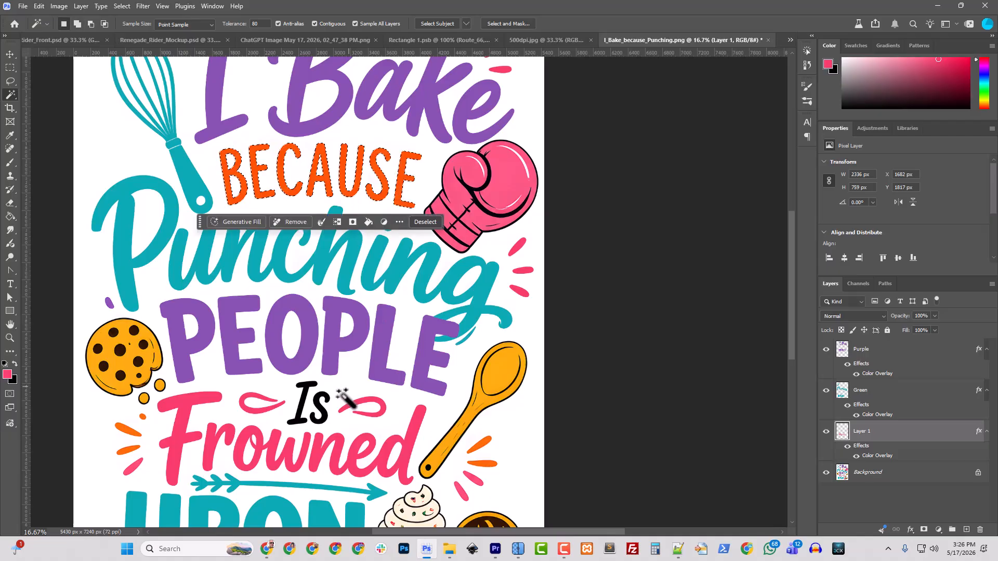
left_click(300, 404, "shift")
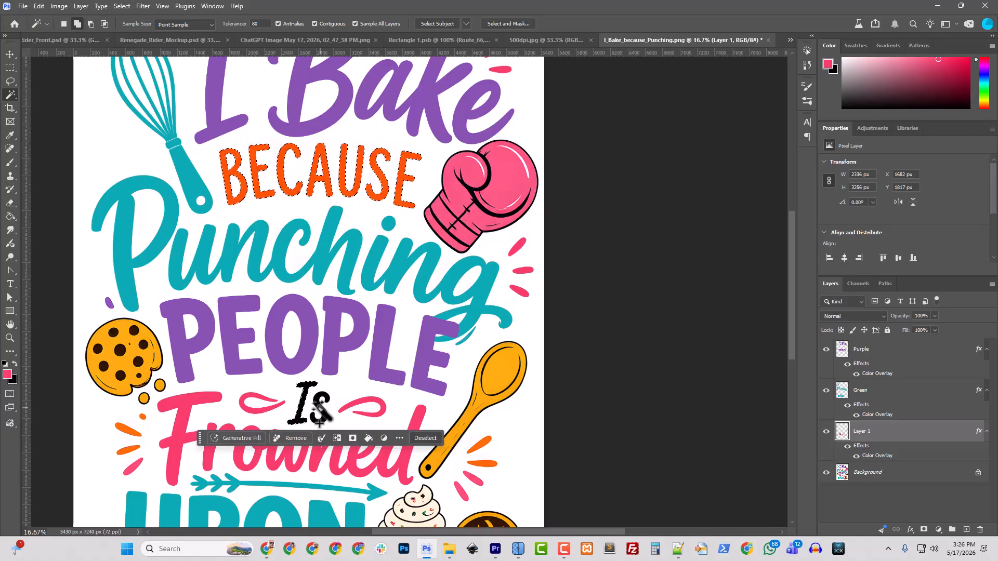
Add the orange and pink accent strokes on both sides of Frowned to the selection.
scroll(330, 419, "down", 3)
scroll(337, 421, "down", 1)
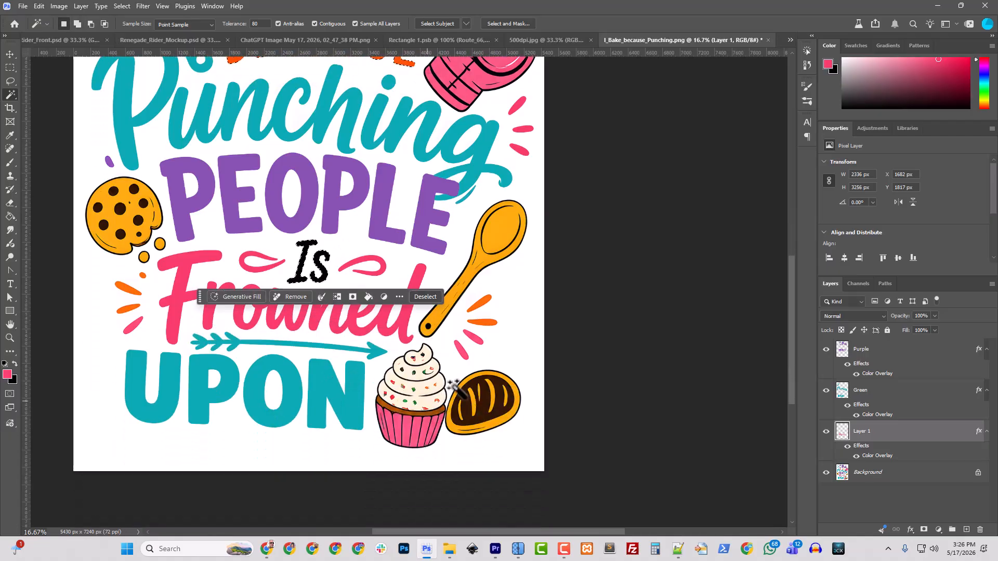
left_click(471, 335, "shift")
left_click(480, 321, "shift")
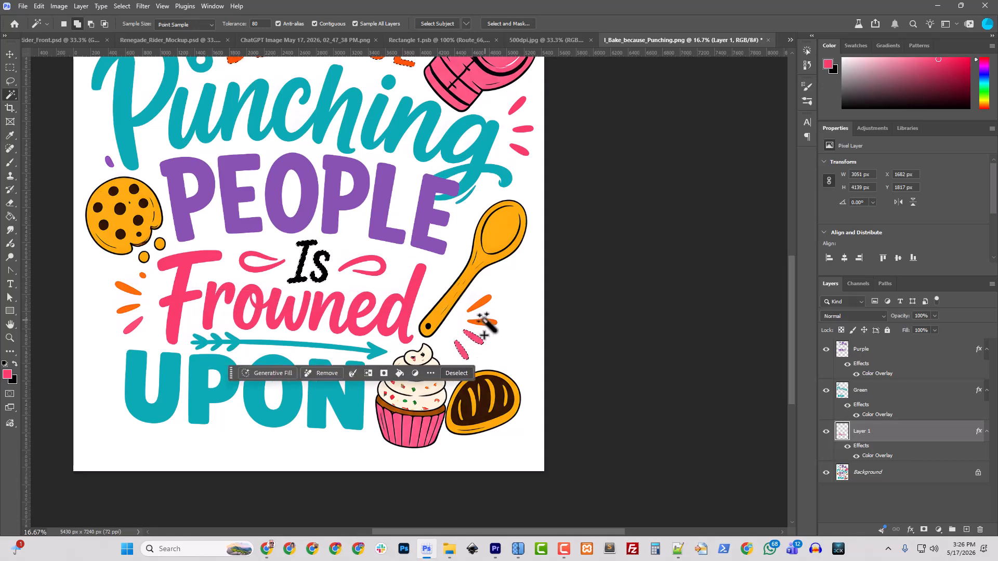
left_click(474, 303, "shift")
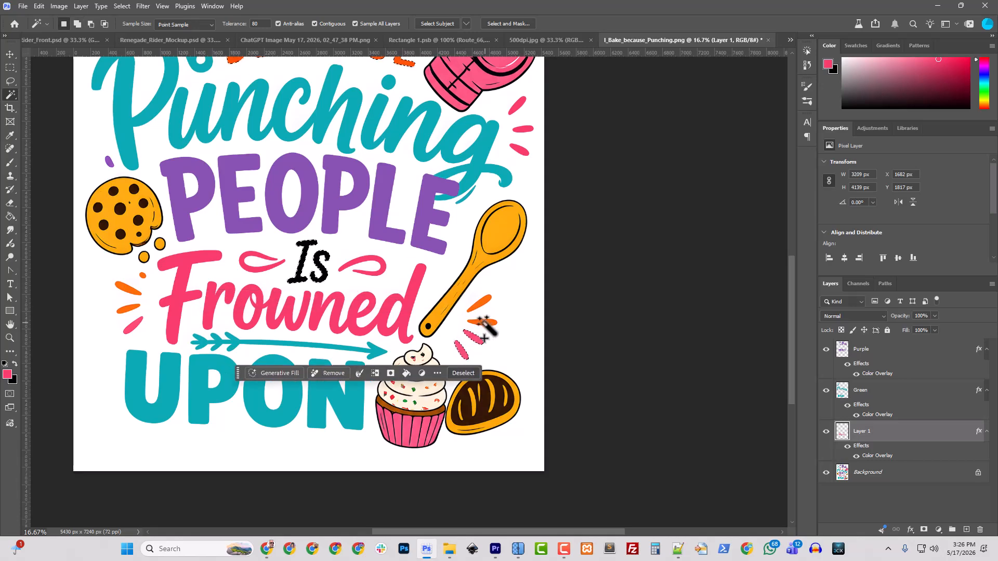
left_click(134, 327, "shift")
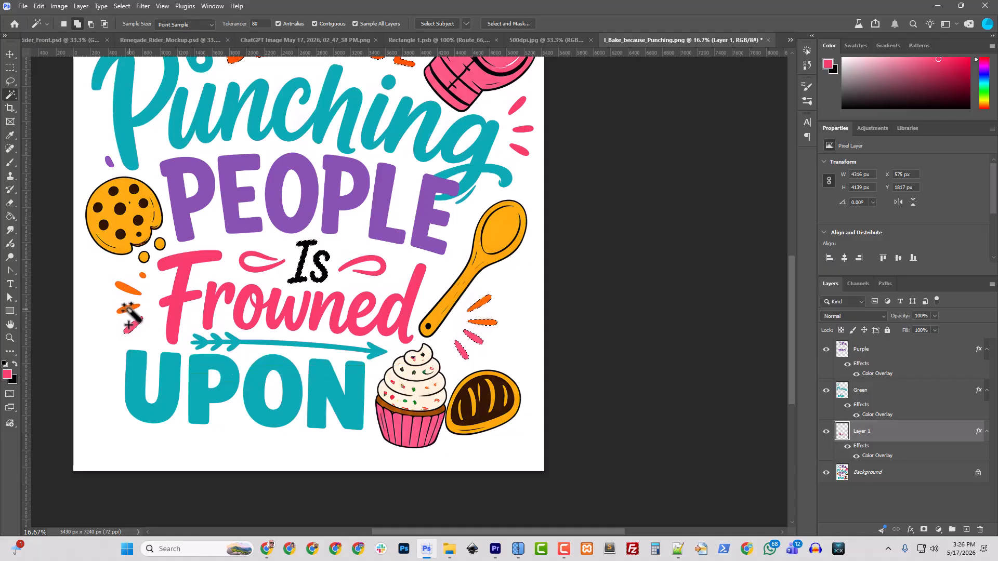
left_click(126, 310, "shift")
left_click(129, 289, "shift")
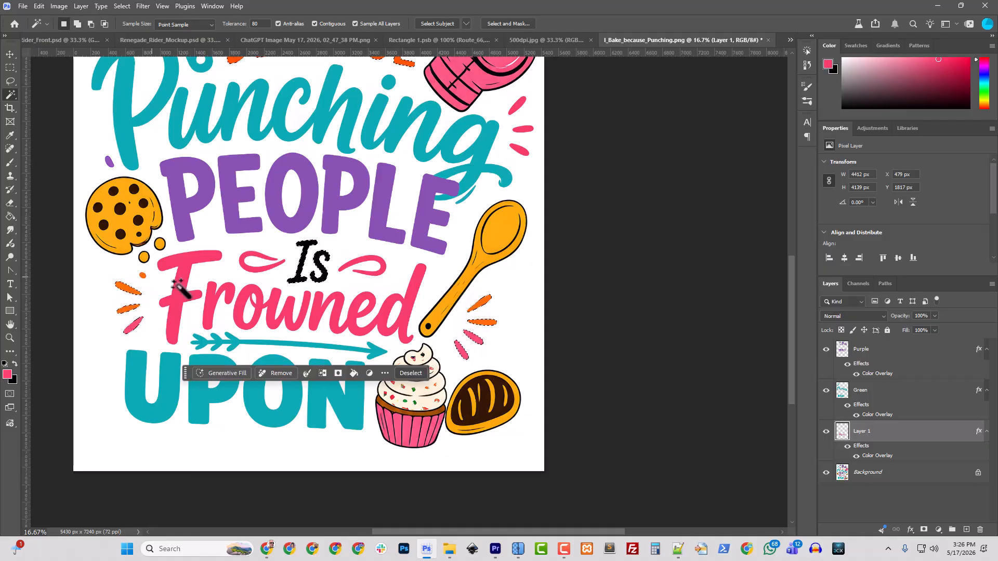
Copy the selected lettering and accent strokes from the Background layer onto a new layer.
scroll(442, 324, "up", 3)
left_click(853, 472)
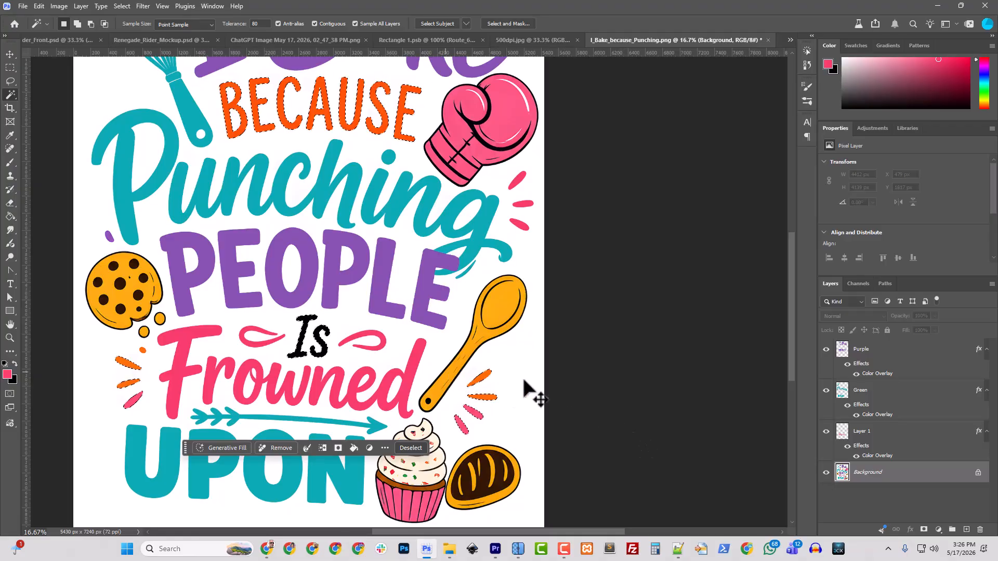
key("ctrl+j")
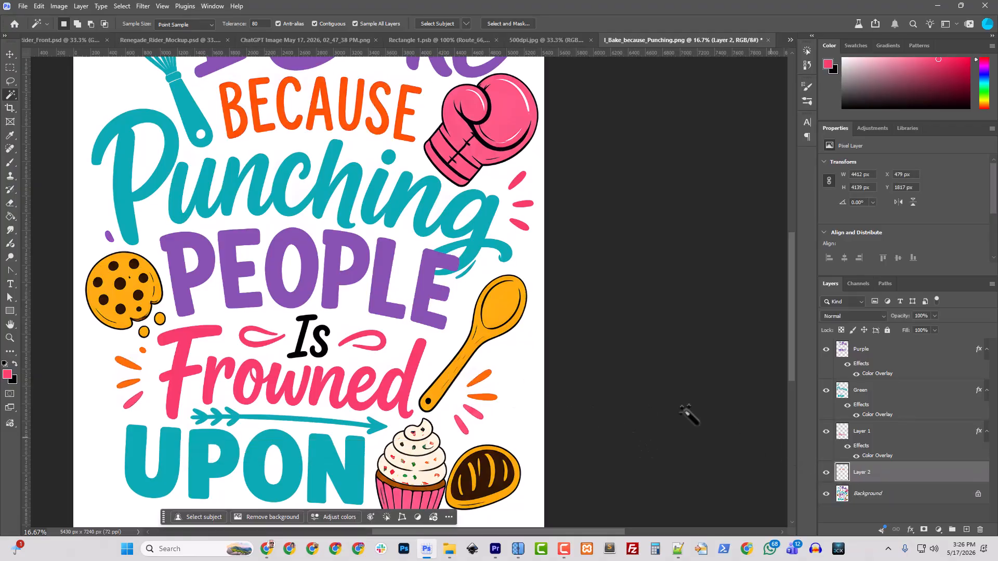
Set the foreground color to the orange sampled from the BECAUSE lettering.
left_click(7, 375)
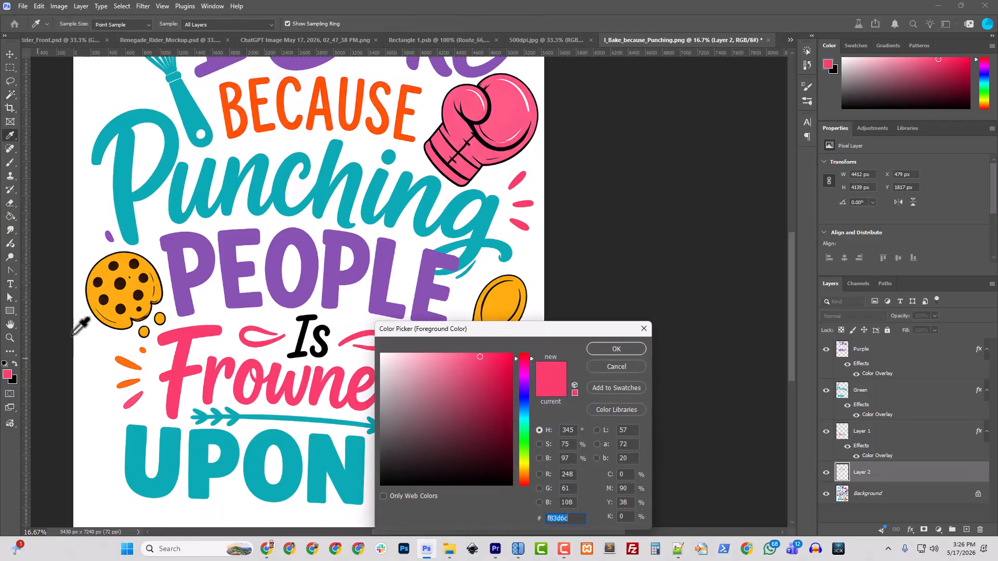
left_click(255, 103)
left_click(617, 348)
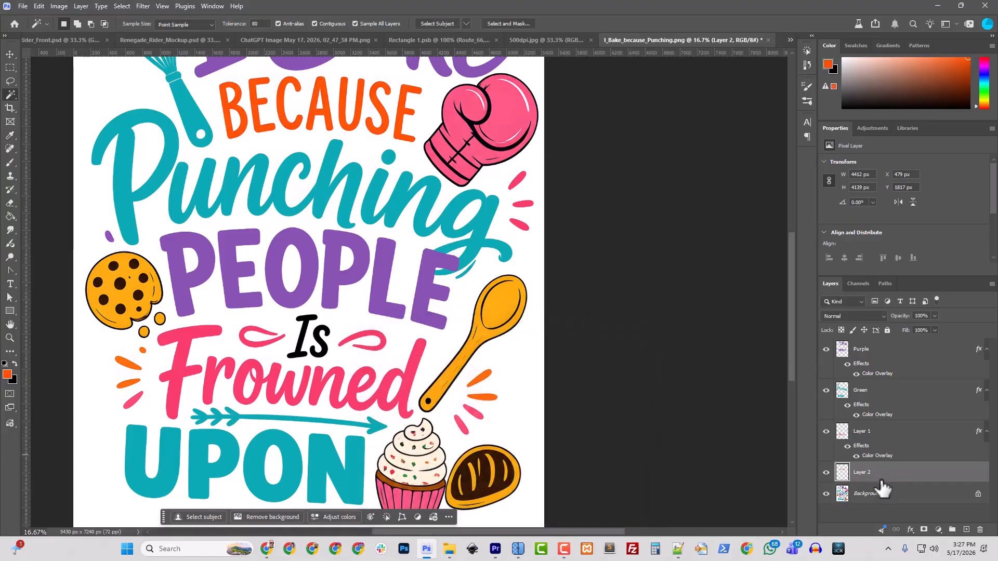
Paste the copied layer style onto Layer 2 and change its Color Overlay to the orange foreground color.
right_click(879, 470)
left_click(907, 424)
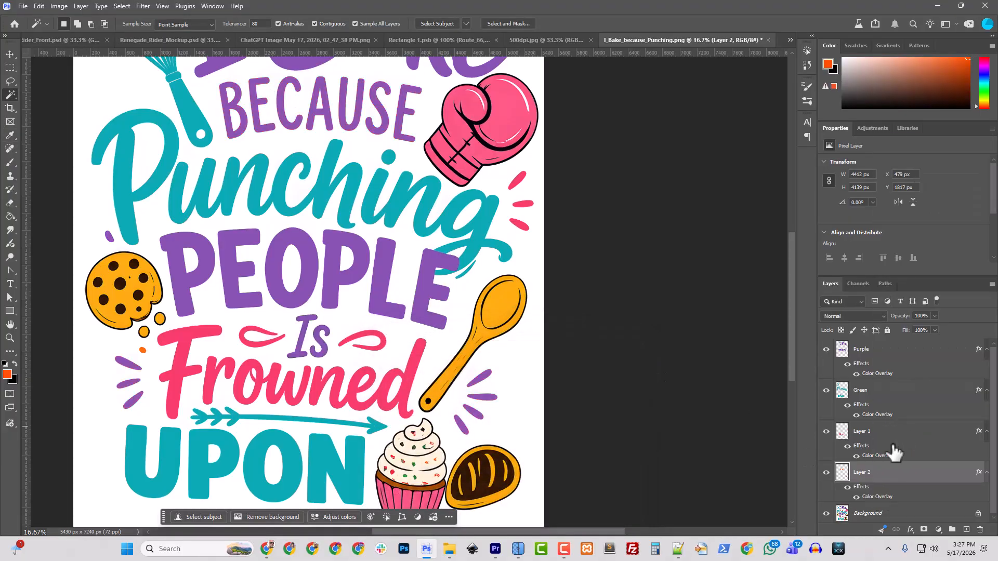
double_click(878, 497)
left_click(820, 301)
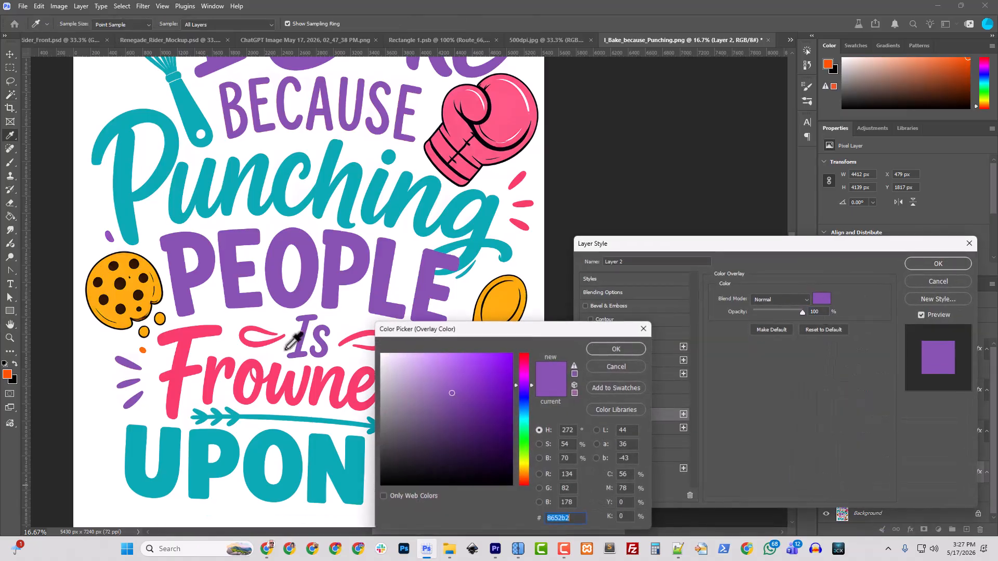
left_click(7, 375)
left_click(622, 351)
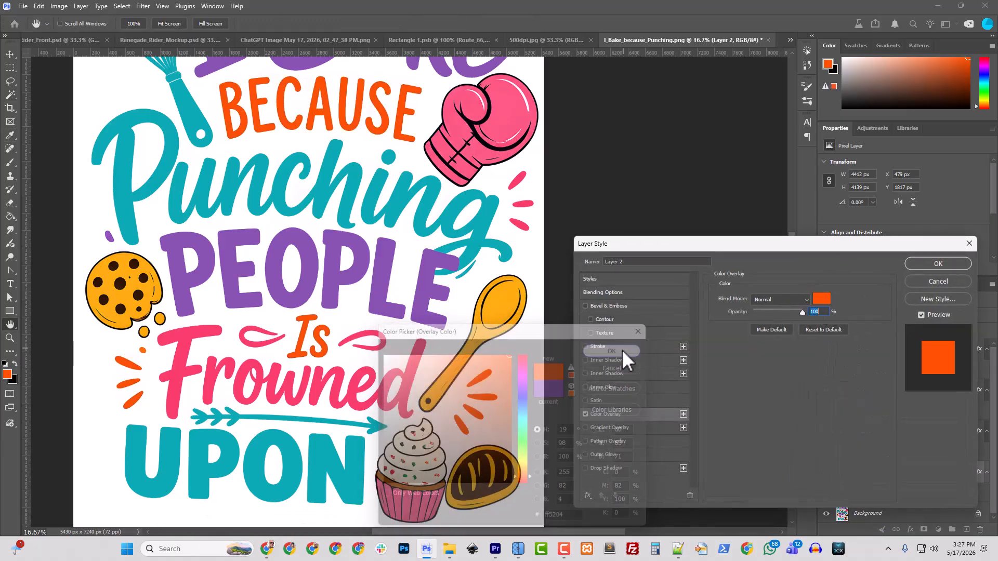
left_click(938, 264)
Hide the Background temporarily to check the whole design's separated color layers on transparency.
scroll(312, 343, "down", 3)
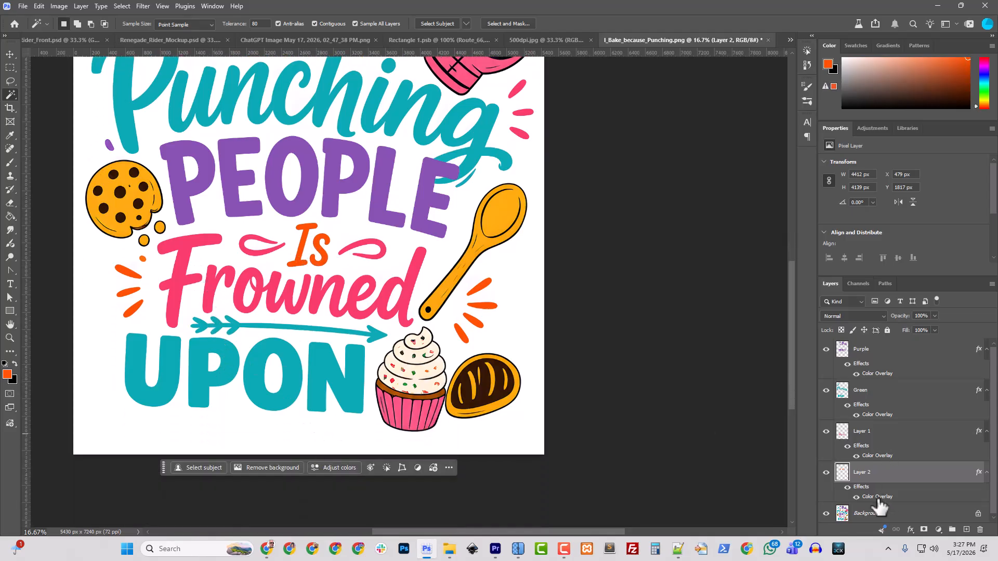
left_click(826, 514)
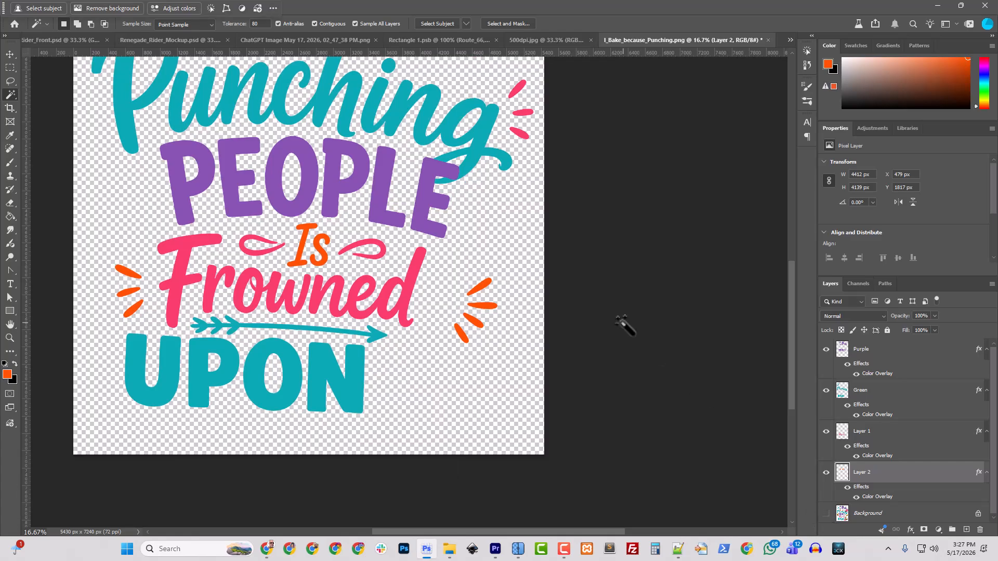
key("ctrl+minus")
key("ctrl+minus")
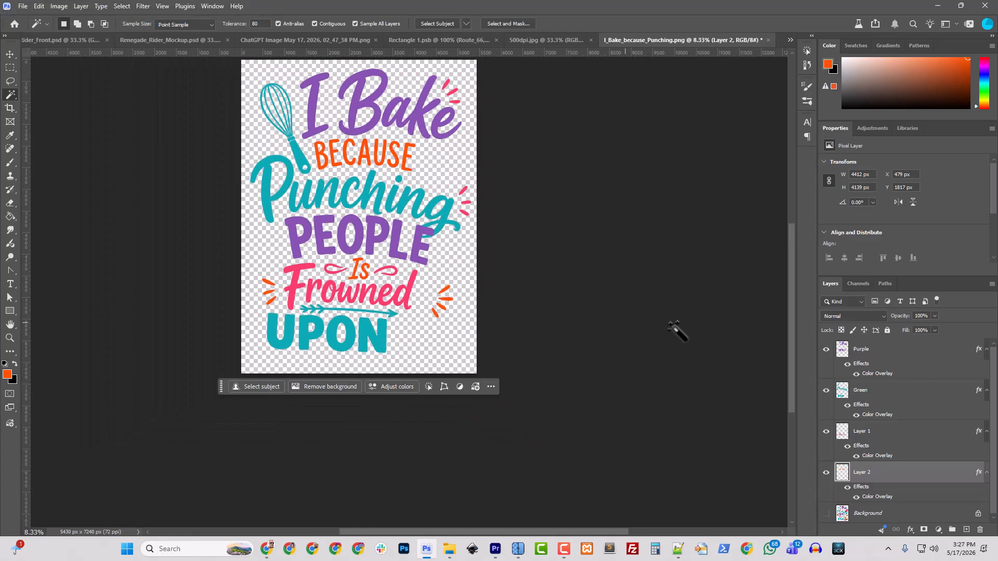
left_click(826, 514)
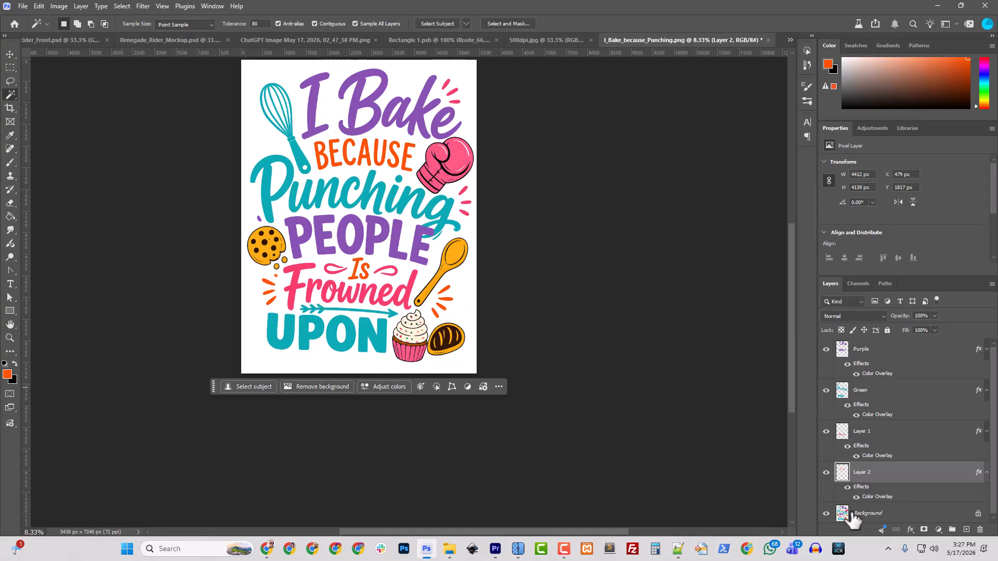
Load the combined outlines of Layer 2, Layer 1, Green and Purple as one selection.
left_click(842, 473, "ctrl")
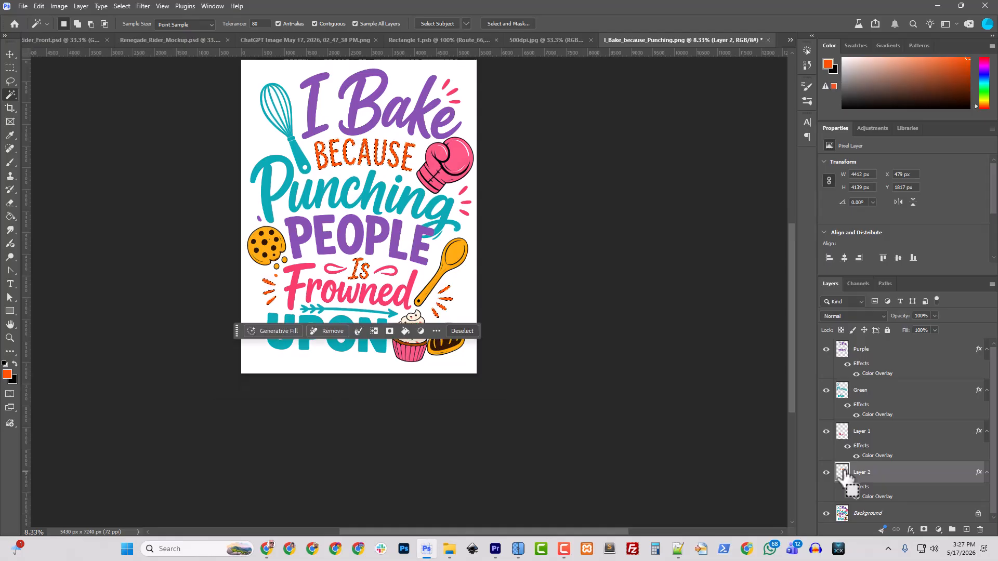
left_click(843, 431, "ctrl+shift")
left_click(842, 391, "ctrl+shift")
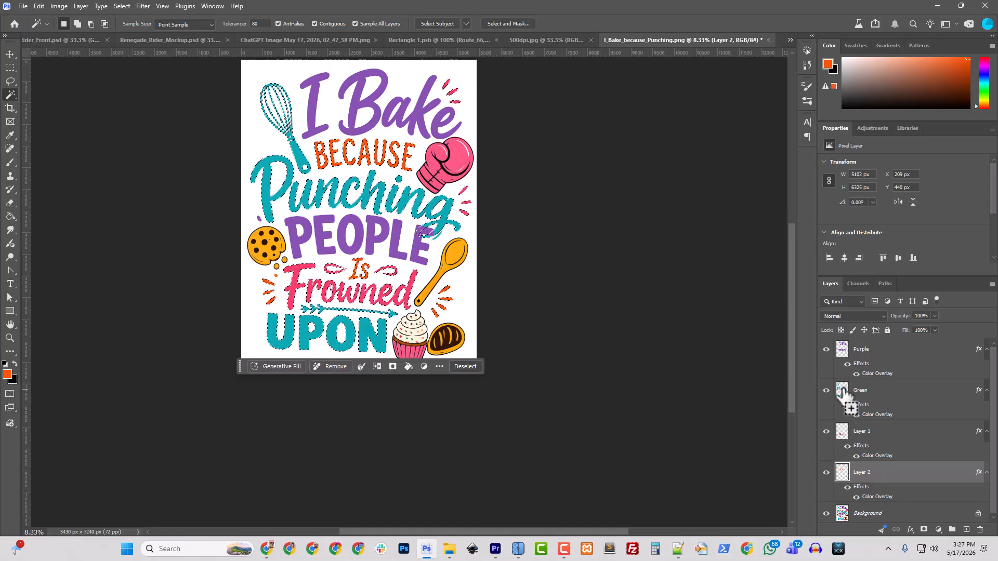
left_click(843, 349, "ctrl+shift")
Expand the combined selection by 10 pixels.
scroll(507, 259, "down", 2)
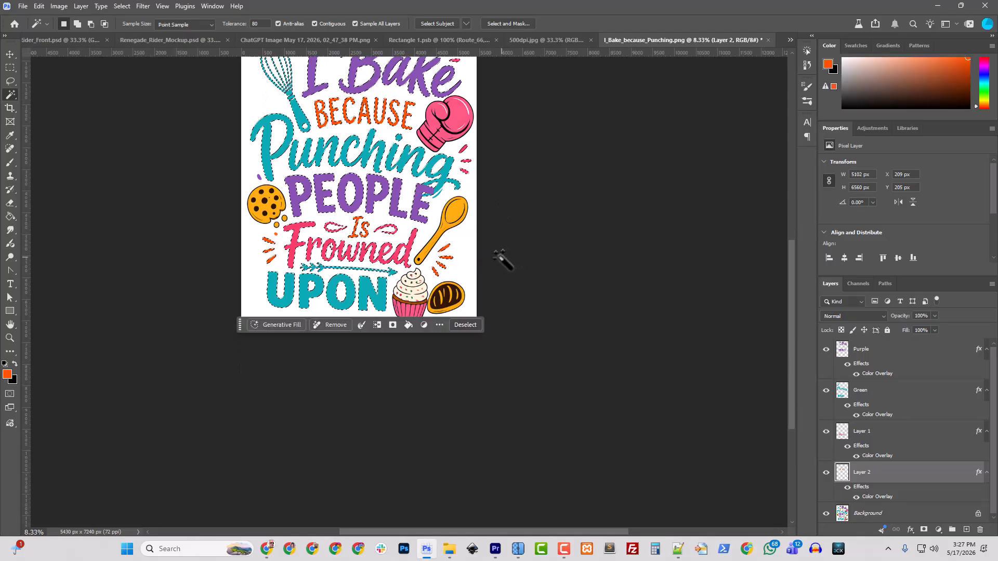
left_click(122, 6)
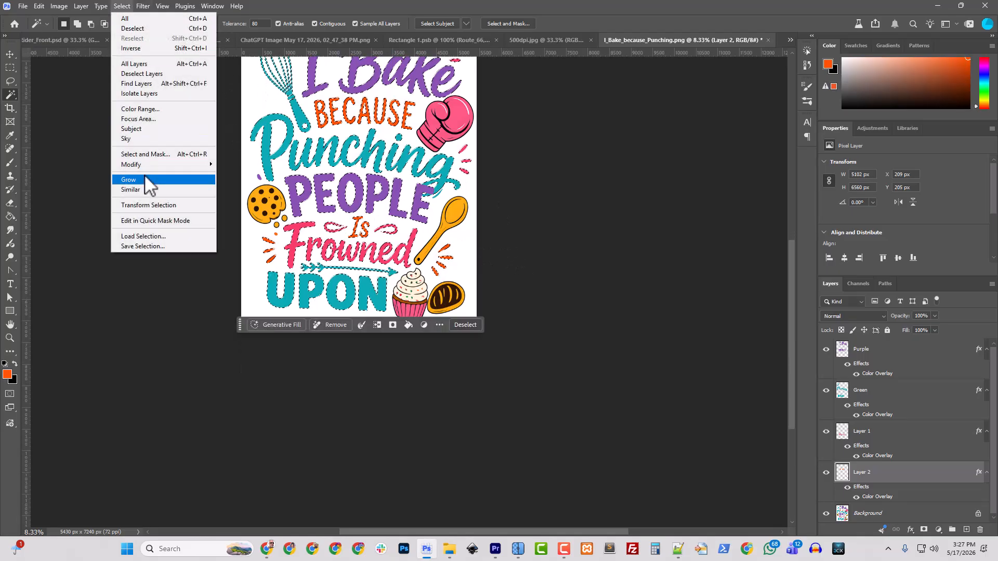
mouse_move(144, 161)
left_click(223, 182)
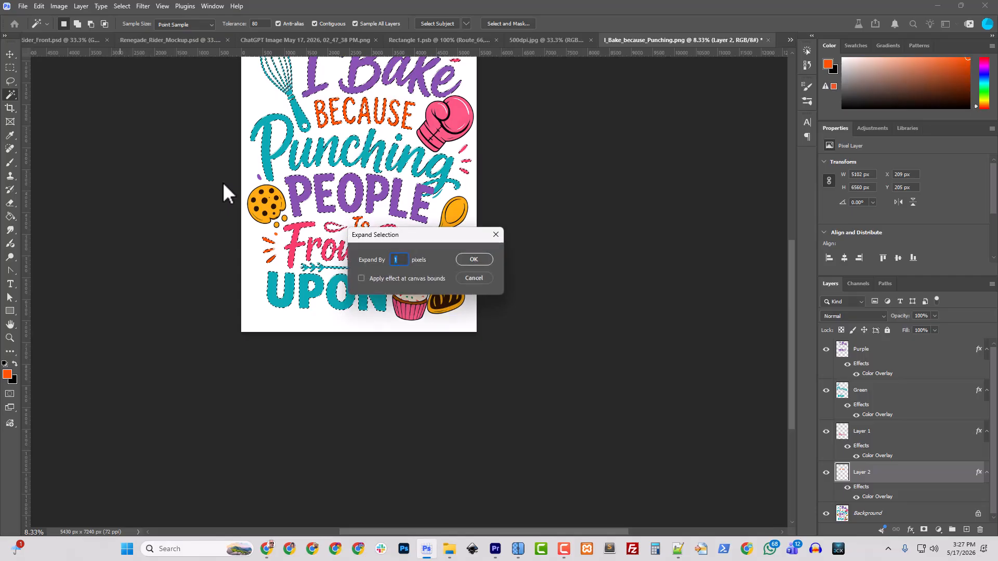
type("10")
key("Return")
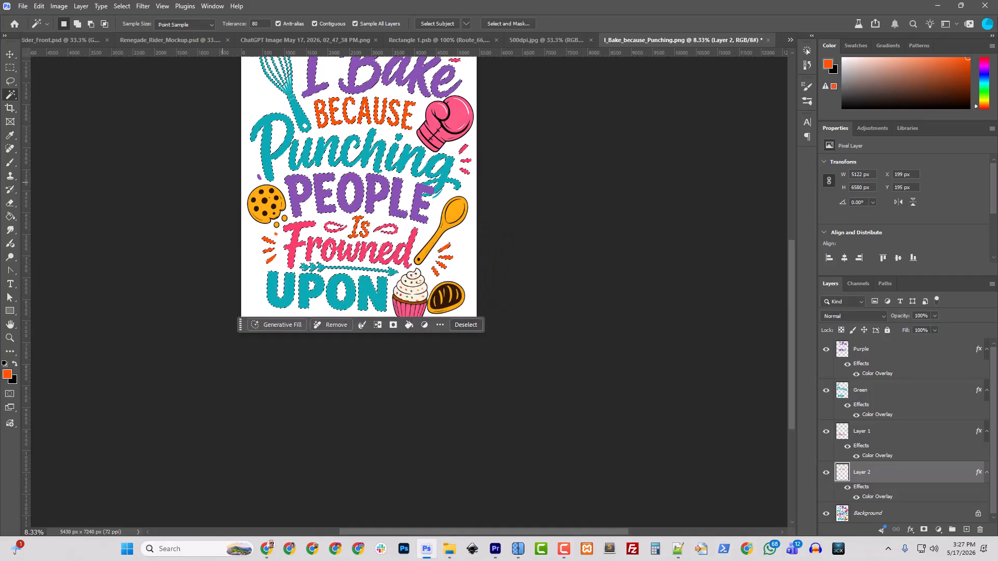
Create a new layer directly above the Background and ready the Paint Bucket with white as the foreground color.
left_click(872, 513)
key("ctrl+shift+n")
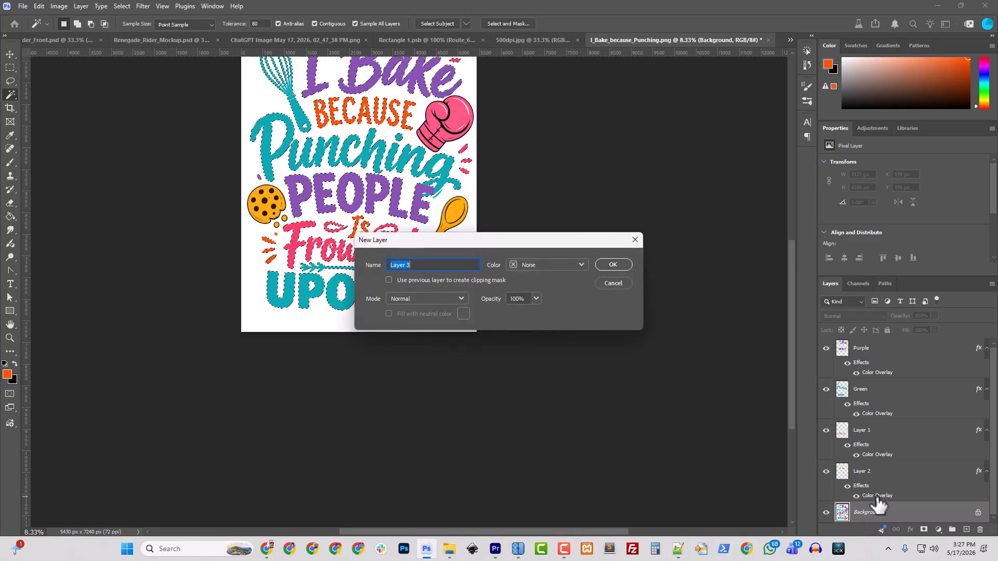
key("Return")
left_click(4, 364)
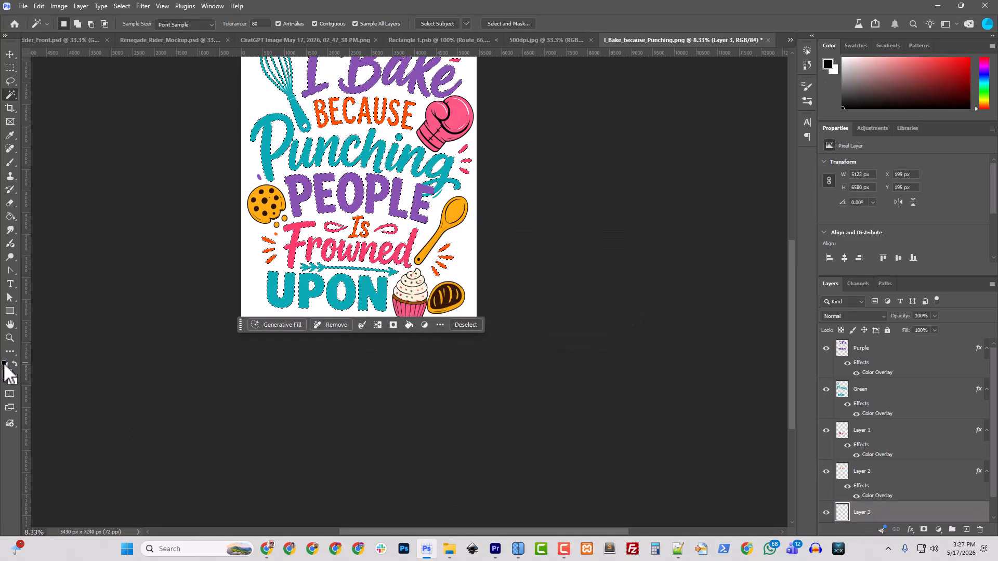
left_click(15, 363)
left_click(12, 216)
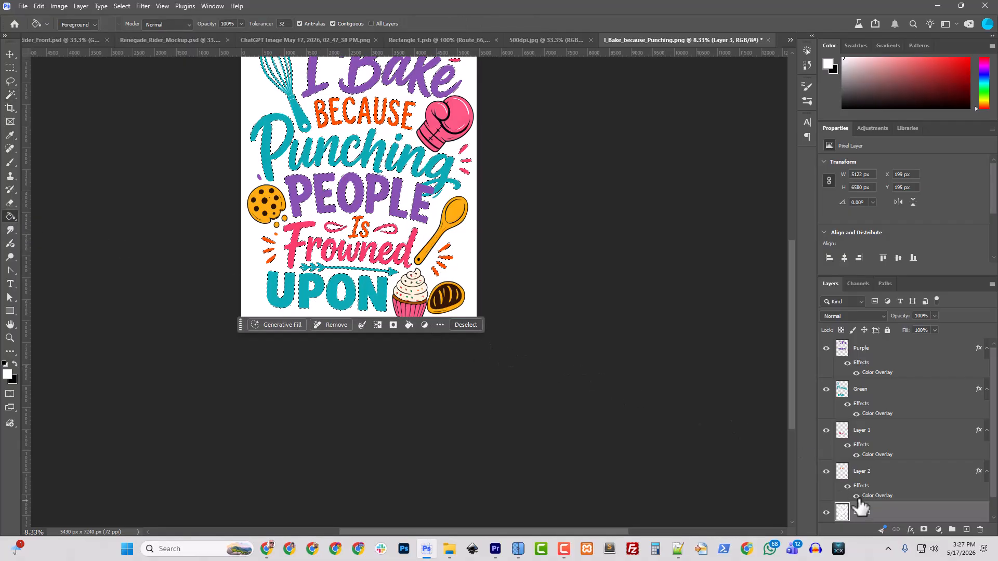
Rename Layer 1 as Pink and Layer 2 as Orange.
left_click(873, 474)
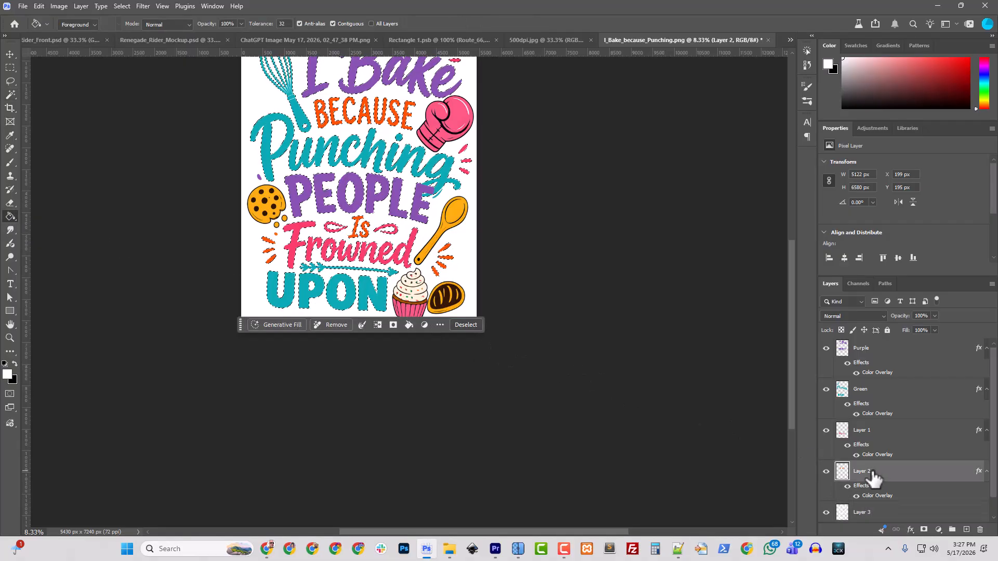
left_click(826, 431)
left_click(827, 431)
left_click(862, 433)
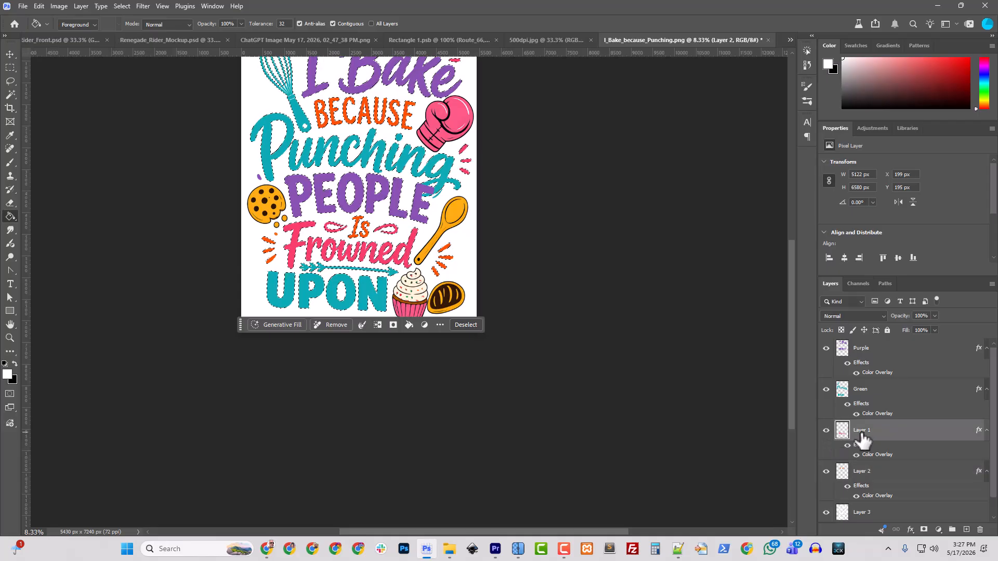
type("Pl")
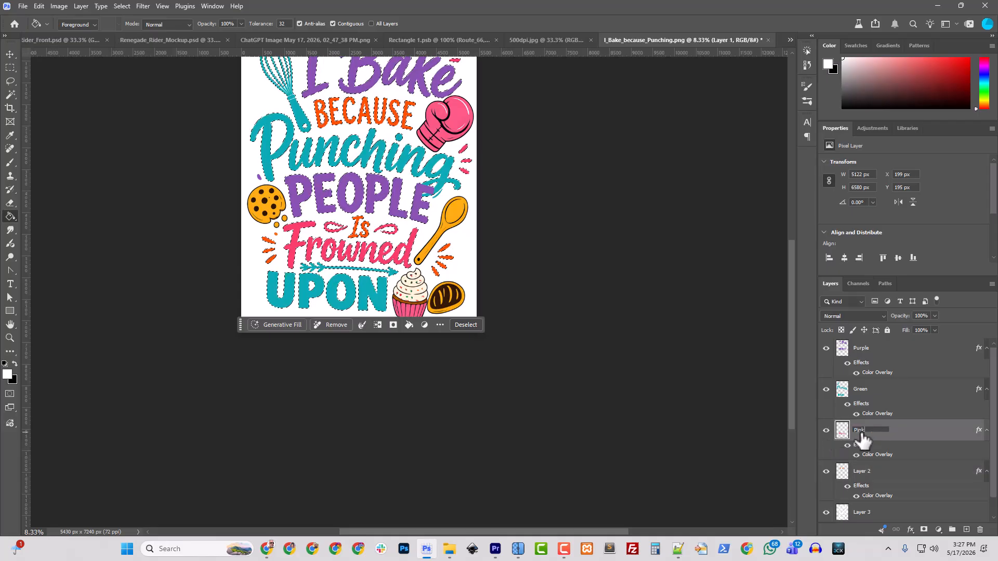
key("Return")
double_click(866, 471)
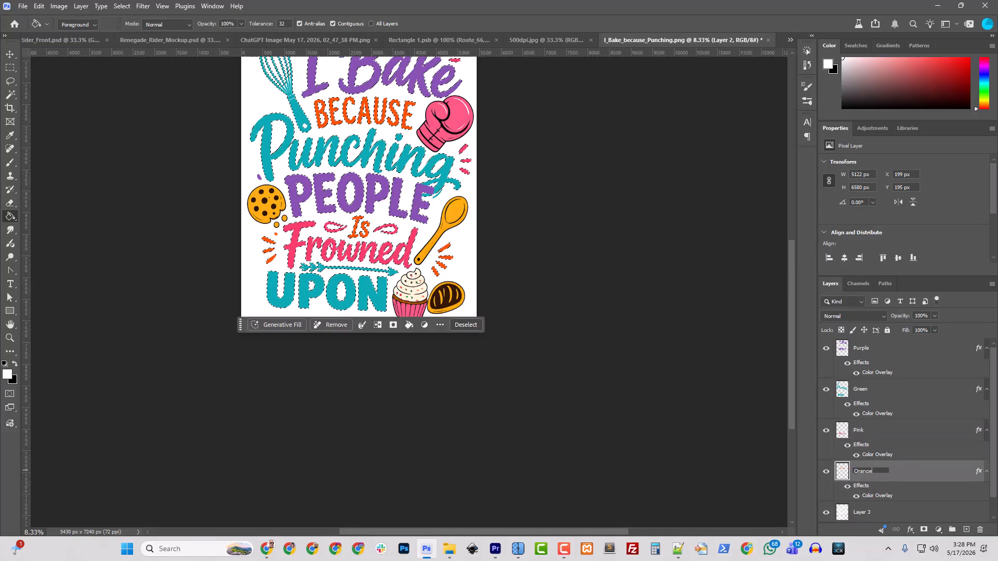
key("Return")
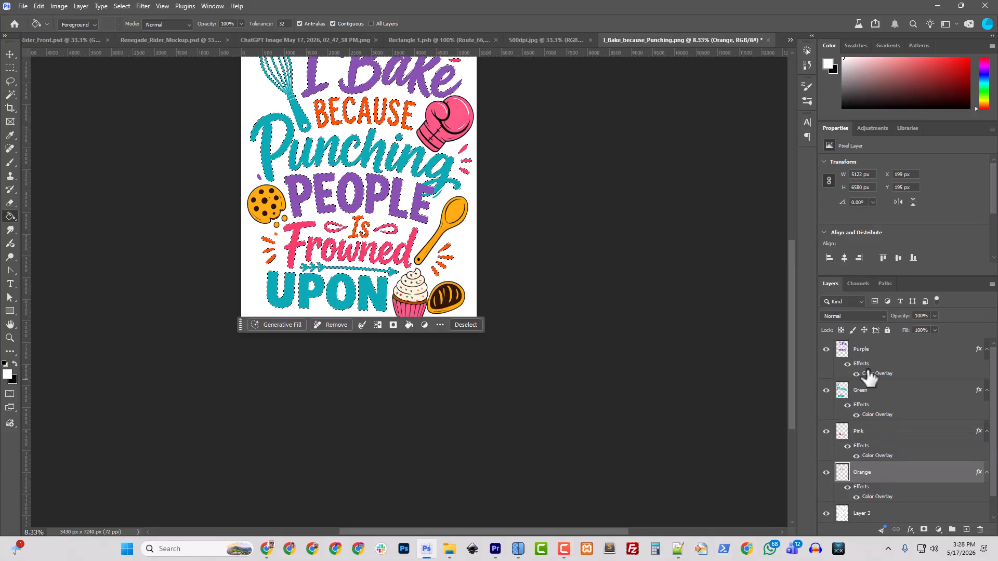
Group the Purple, Green, Pink and Orange layers and name the group Artwork.
left_click(867, 348, "shift")
key("ctrl+g")
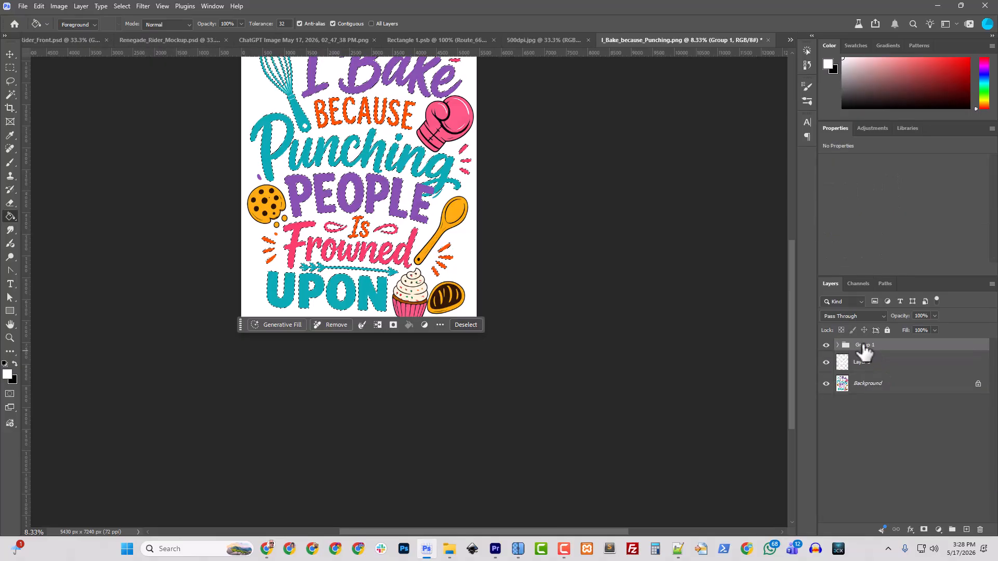
type("Artw")
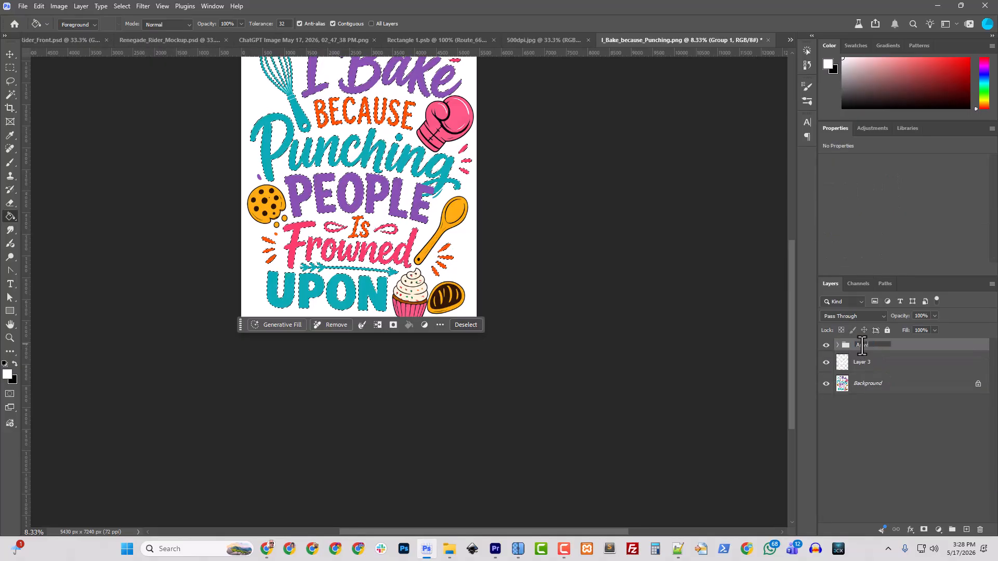
type("ork")
key("Return")
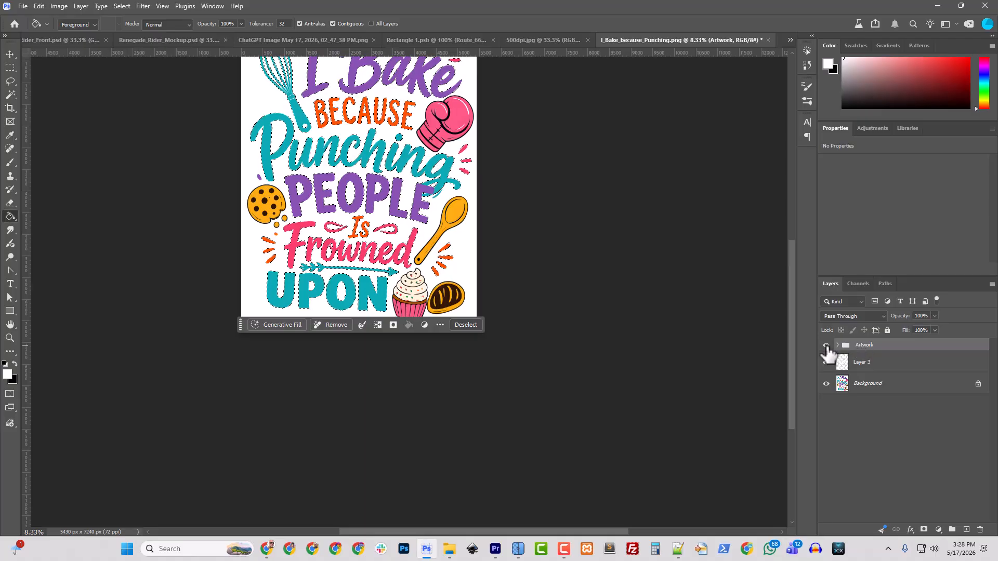
Hide the Artwork group and rename Layer 3 as Mask.
left_click(826, 346)
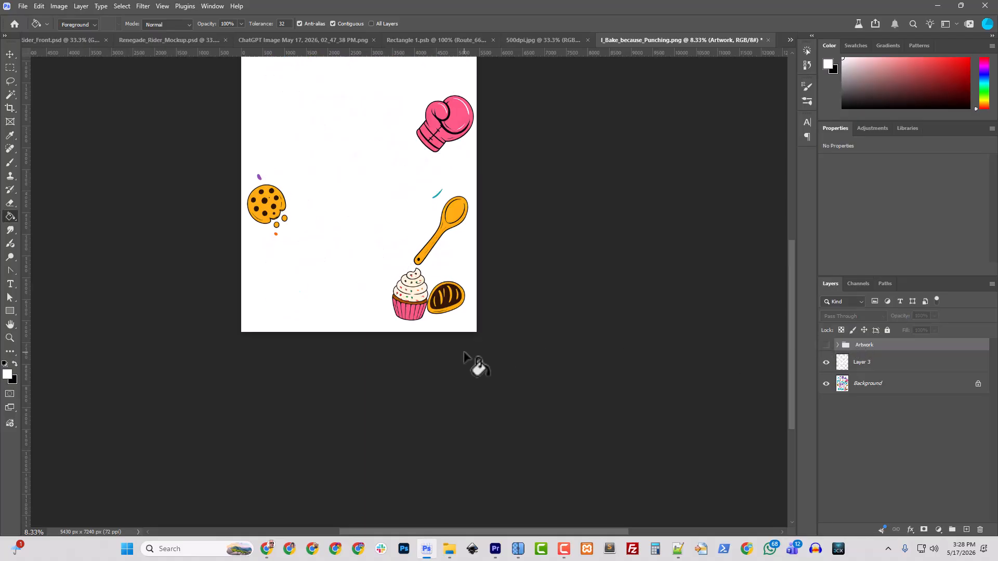
scroll(465, 353, "up", 2)
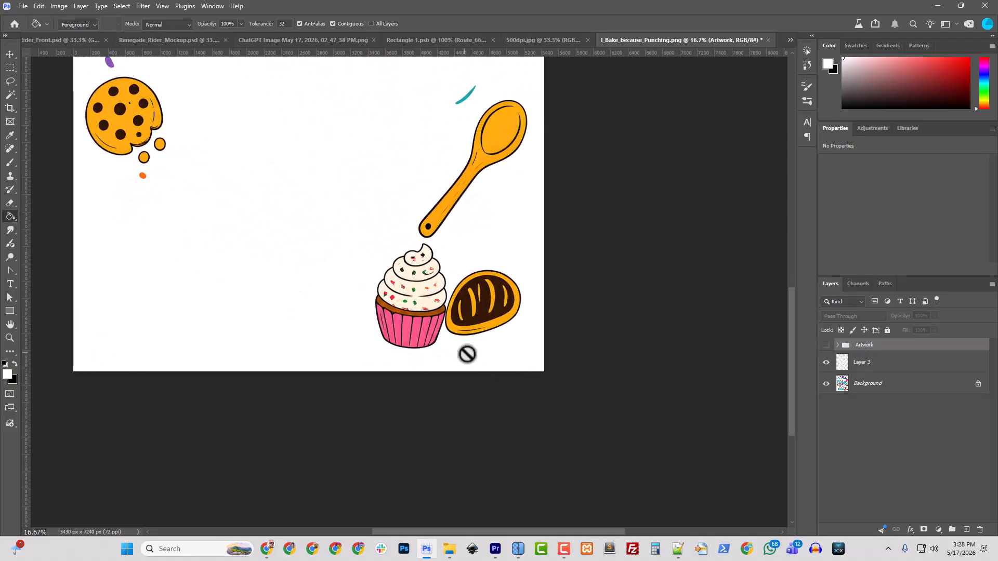
left_click(862, 364)
double_click(862, 364)
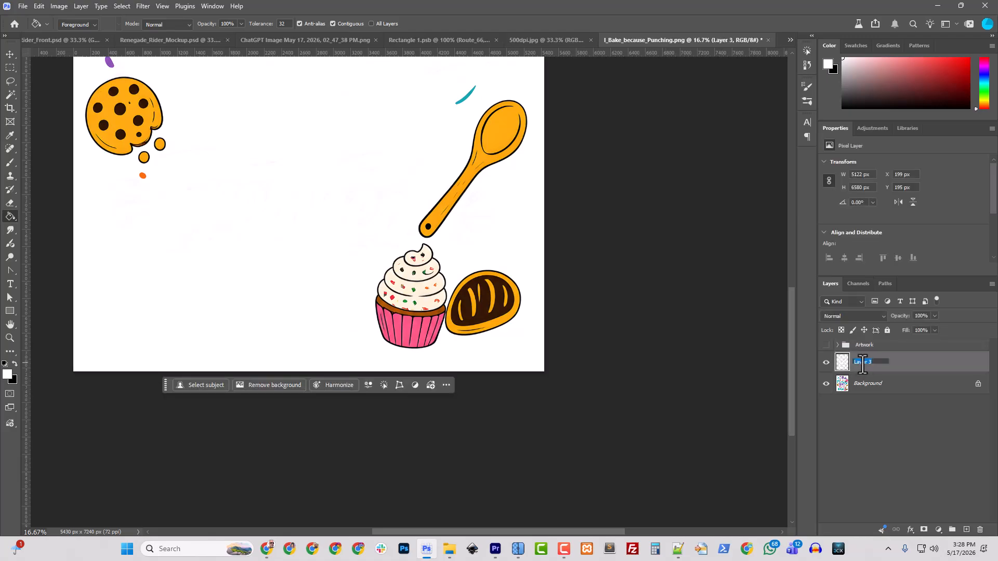
type("Mask")
key("Return")
Paint over the stray teal, purple and orange marks near the spoon and cookie with an enlarged white brush on the Mask layer.
key("ctrl+minus")
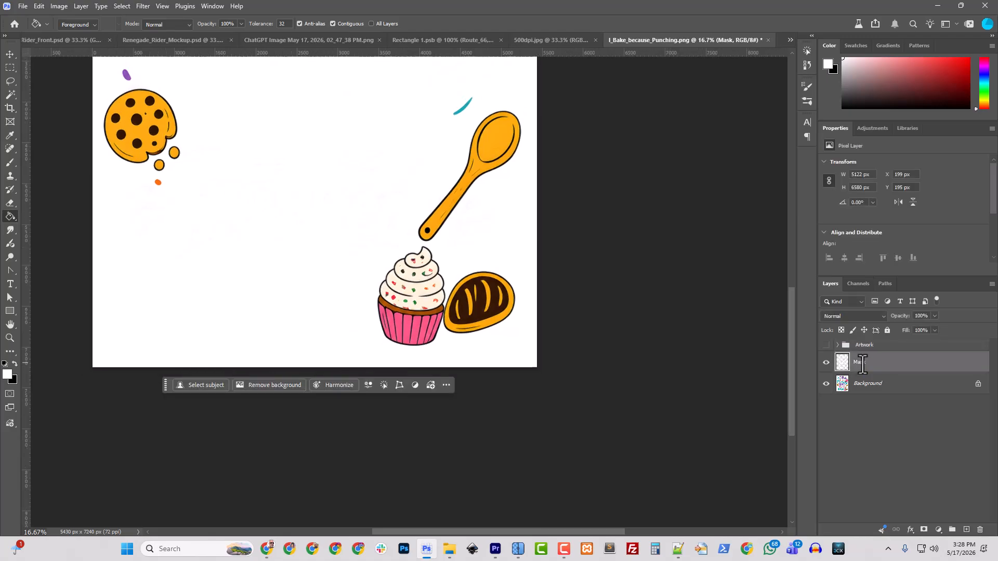
scroll(563, 261, "up", 3)
scroll(255, 278, "up", 1)
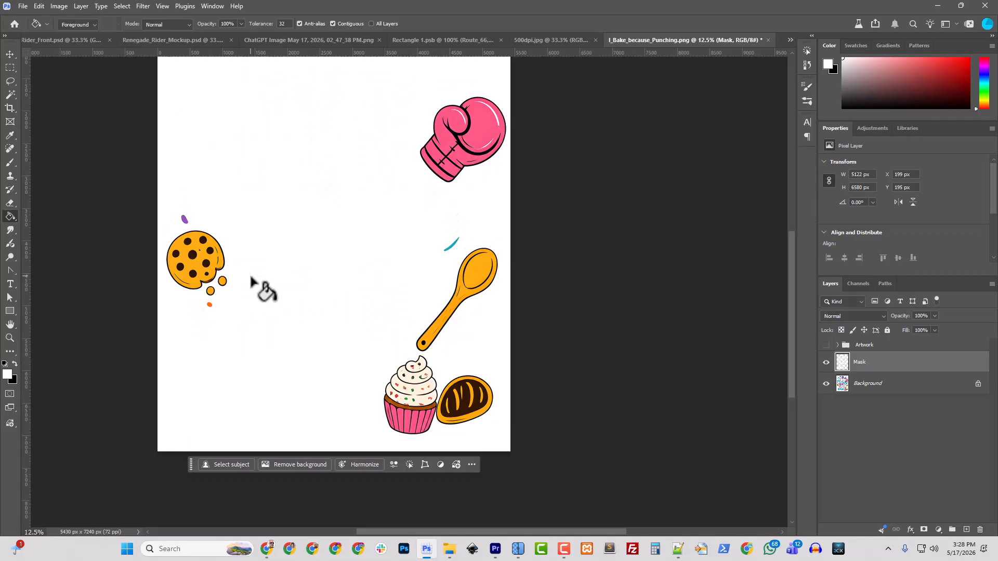
key("b")
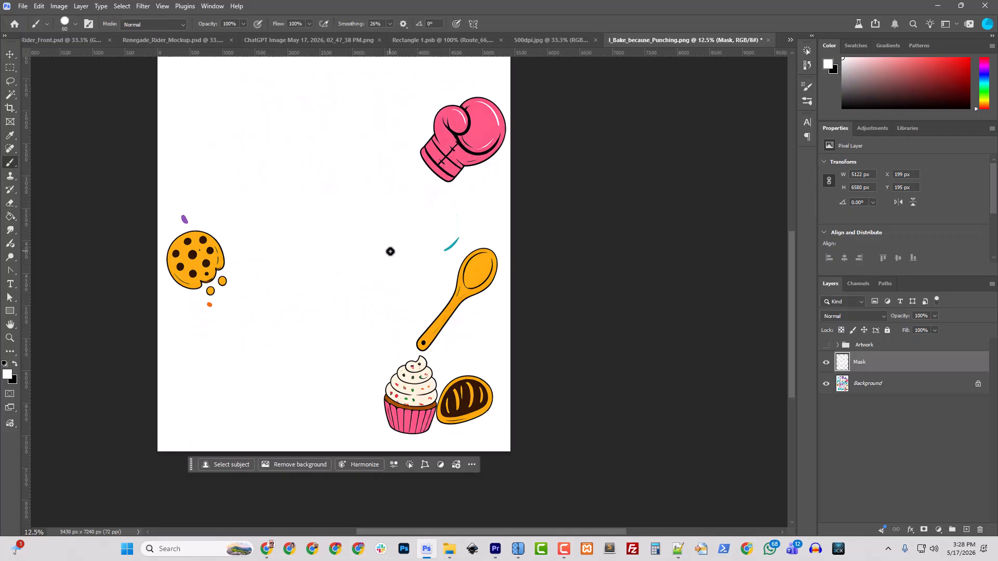
key("bracketright")
left_click_drag(439, 250, 461, 232)
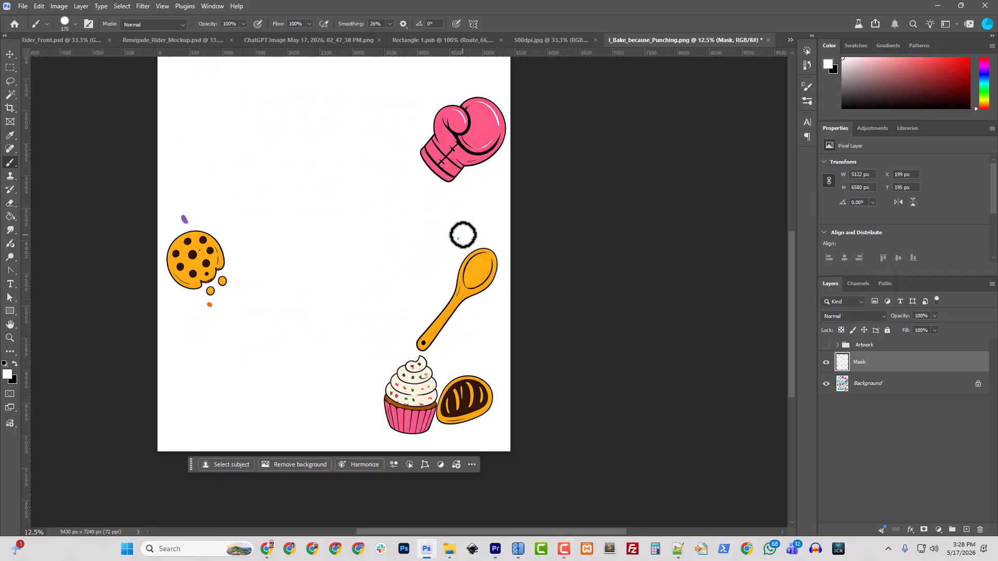
left_click_drag(187, 216, 176, 207)
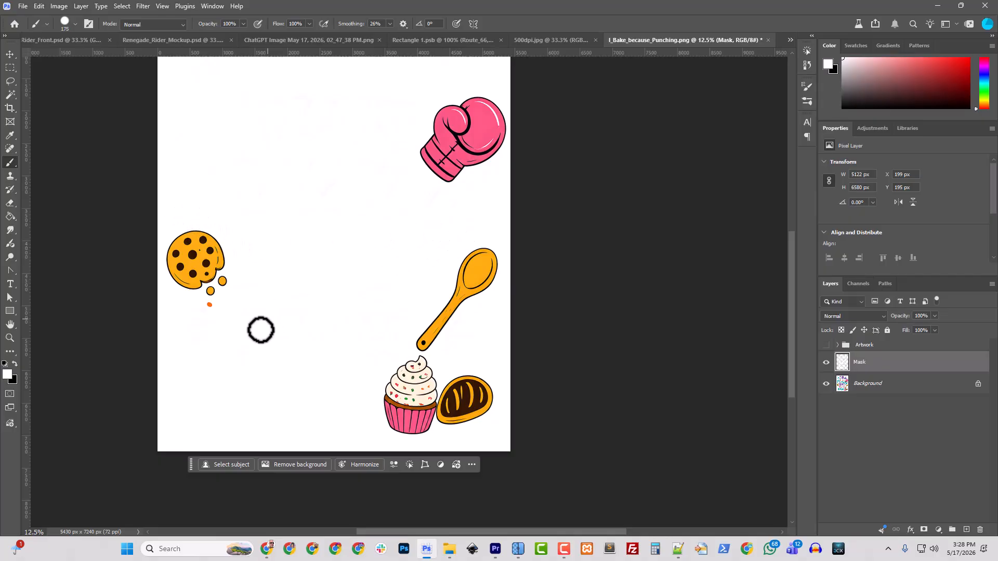
left_click(211, 305)
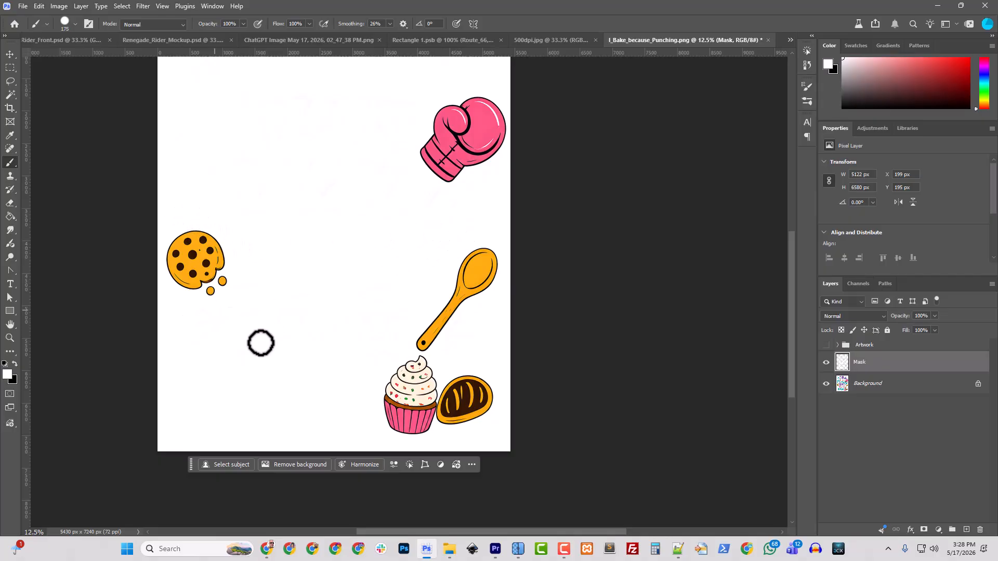
Select the white background around the illustrations with the Magic Wand.
left_click(10, 95)
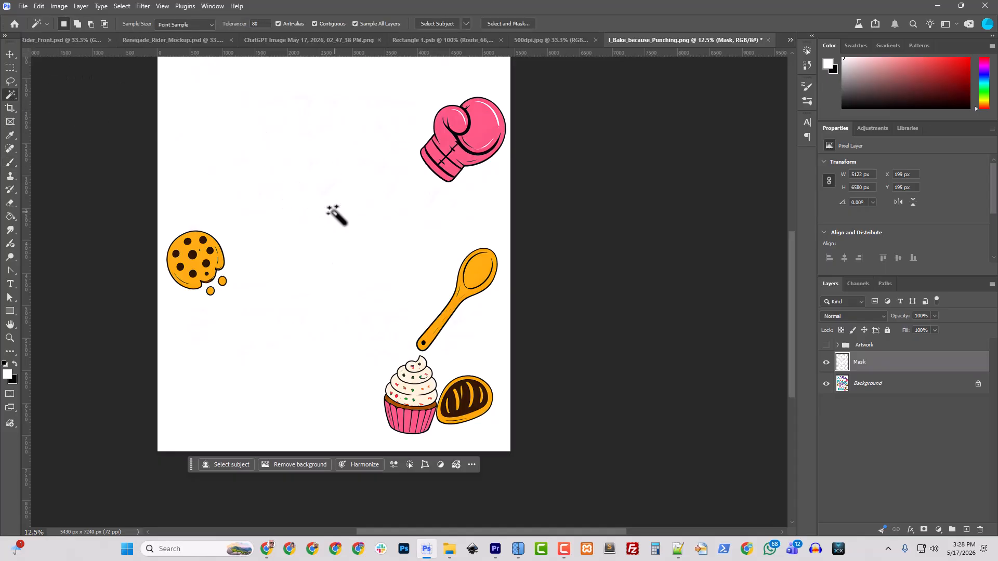
left_click(345, 237)
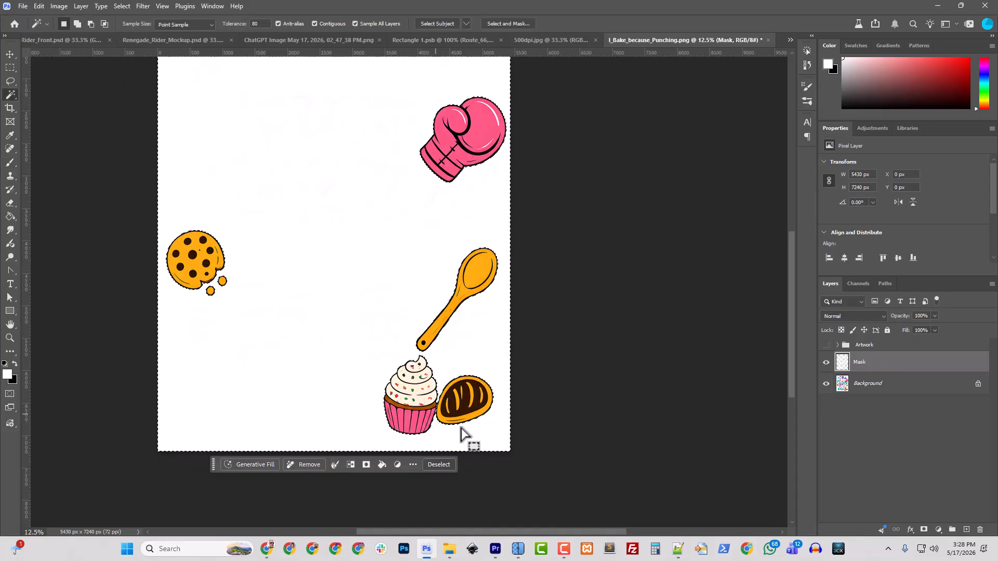
Add the missed narrow gap between the cupcake and the bread to the background selection with the Lasso.
scroll(468, 436, "down", 2)
key("ctrl+plus")
key("ctrl+plus")
key("ctrl+plus")
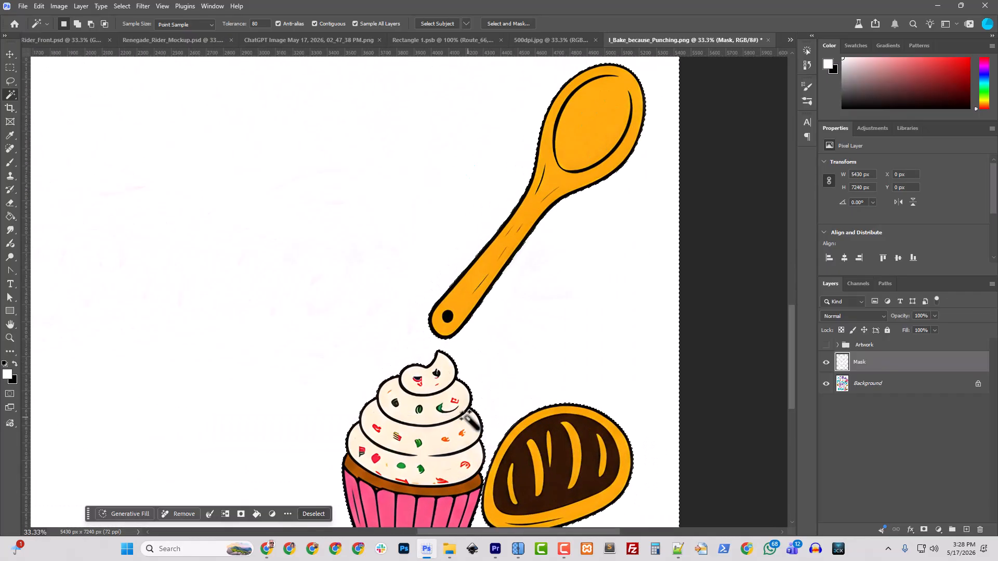
scroll(473, 427, "down", 4)
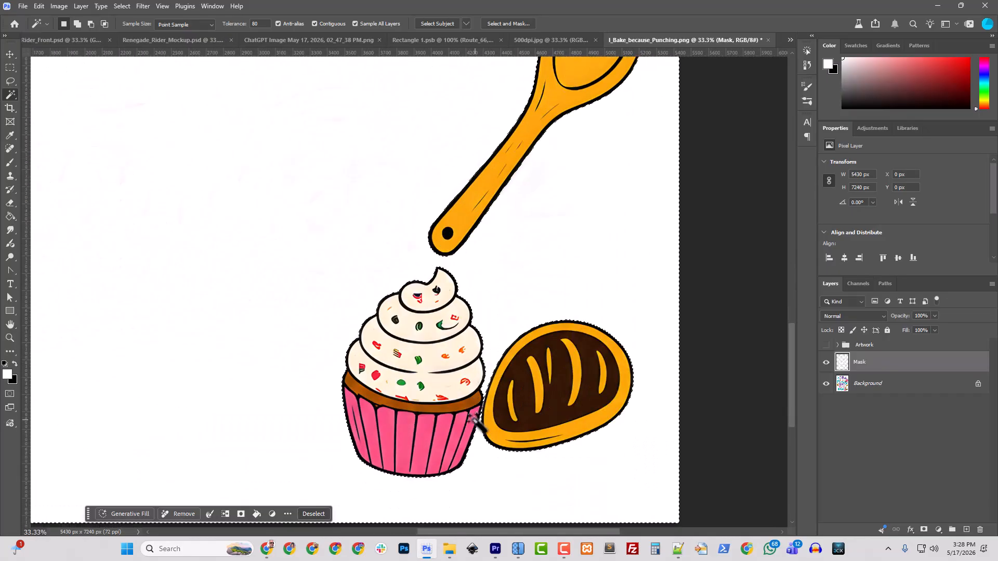
key("ctrl+plus")
key("ctrl+plus")
key("ctrl+plus")
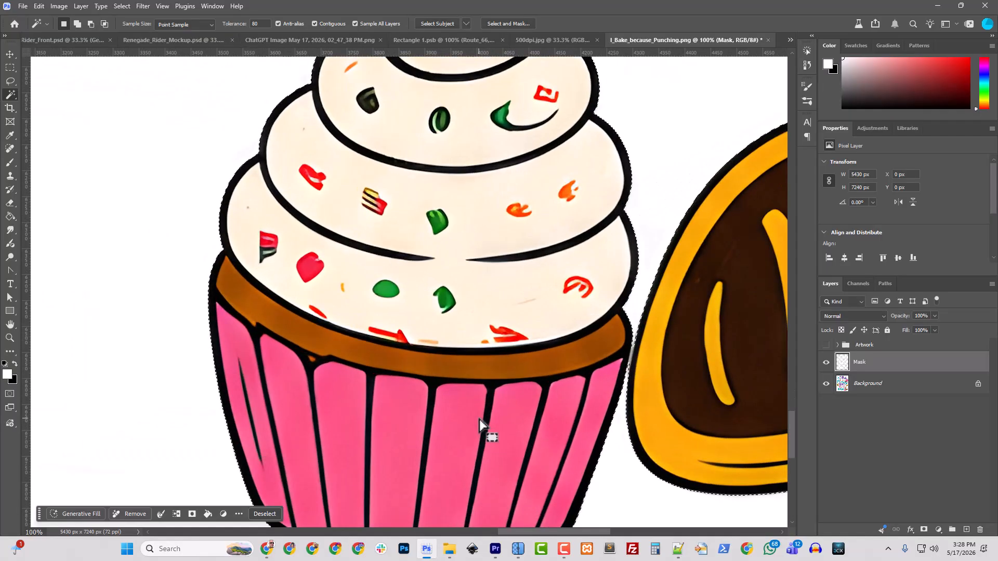
left_click_drag(662, 388, 489, 349)
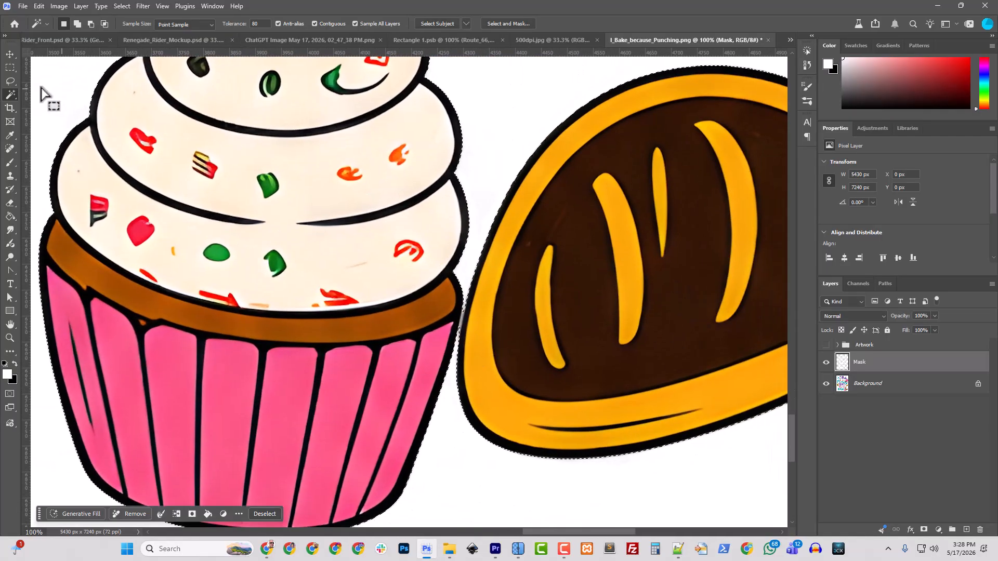
left_click(11, 82)
scroll(471, 333, "down", 1)
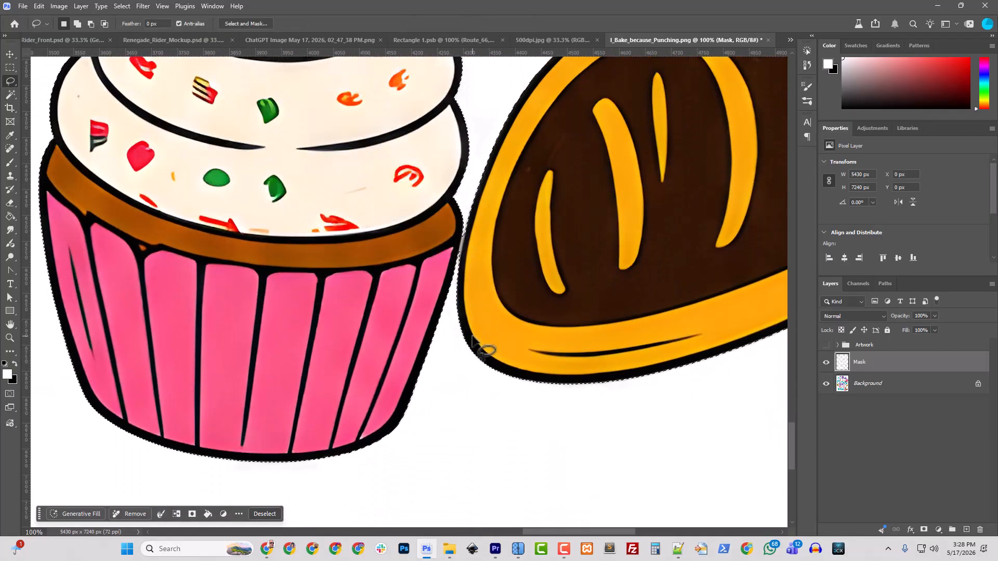
key("ctrl+plus")
key("ctrl+plus")
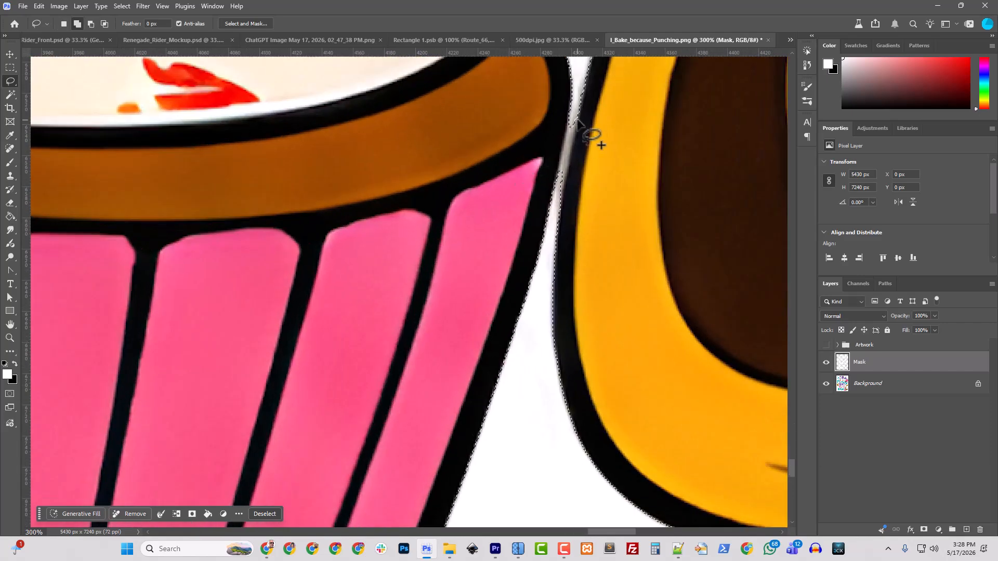
key("shift")
mouse_move(575, 127)
left_mouse_down()
mouse_move(562, 197)
mouse_move(570, 217)
mouse_move(582, 119)
left_mouse_up()
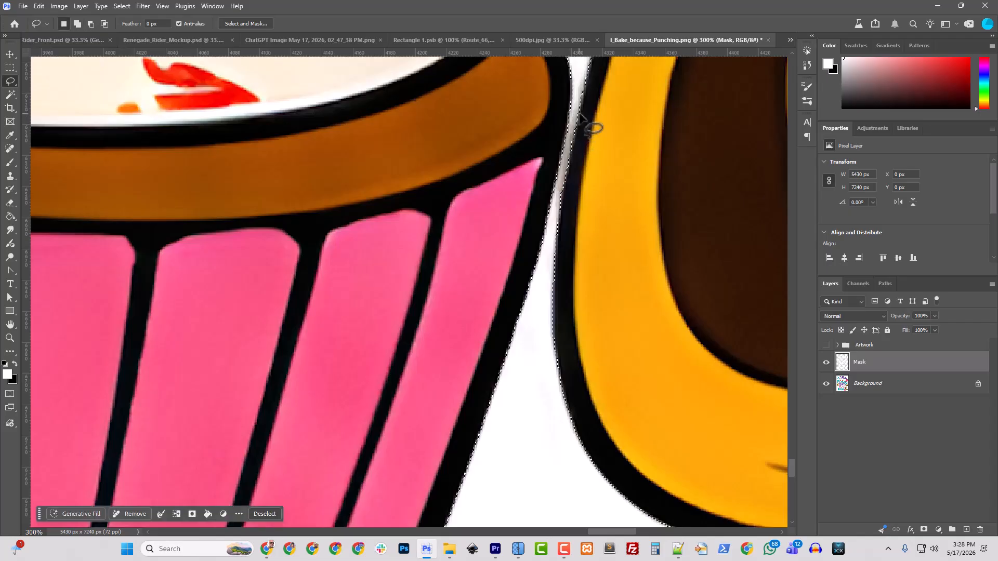
Expand the background selection by 10 pixels.
scroll(580, 115, "down", 7)
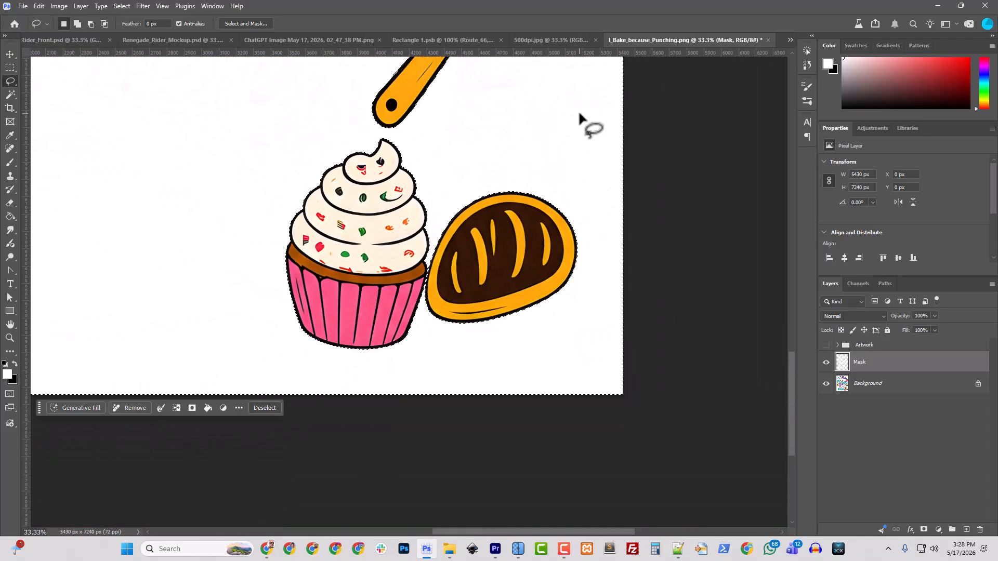
left_click_drag(475, 134, 508, 386)
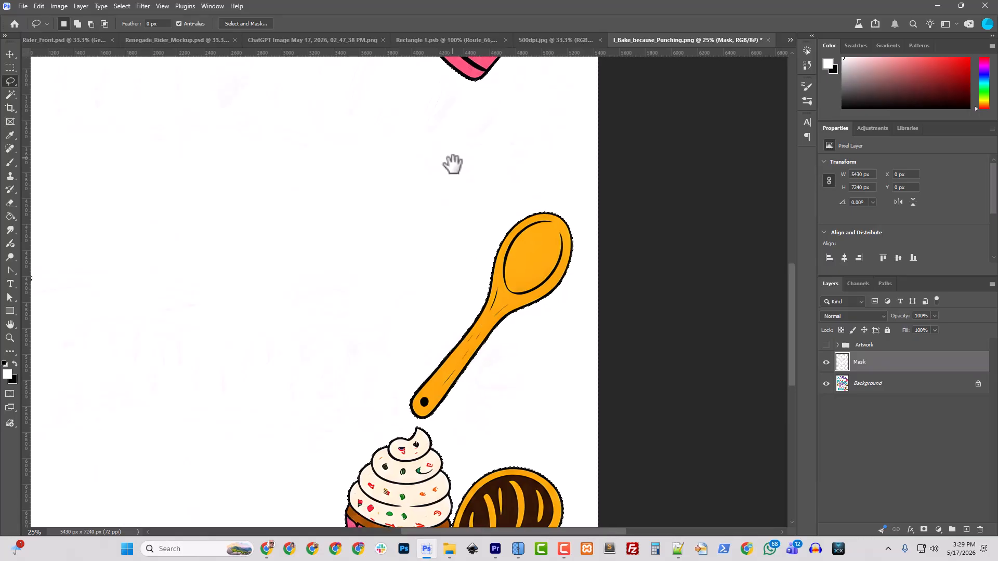
mouse_move(452, 163)
left_mouse_down()
mouse_move(493, 389)
mouse_move(463, 186)
left_mouse_up()
left_click_drag(361, 401, 646, 178)
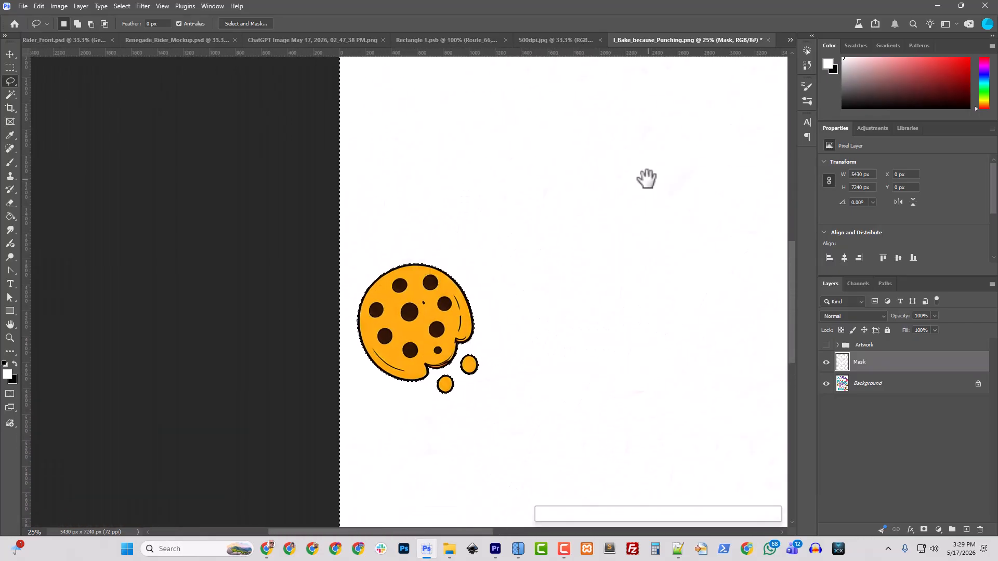
left_click(121, 7)
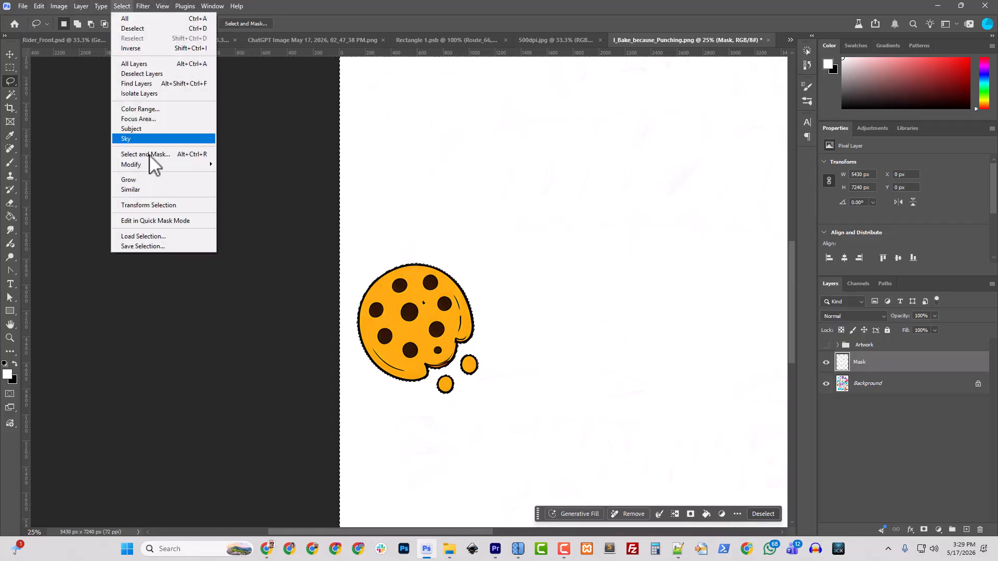
mouse_move(158, 164)
left_click(258, 185)
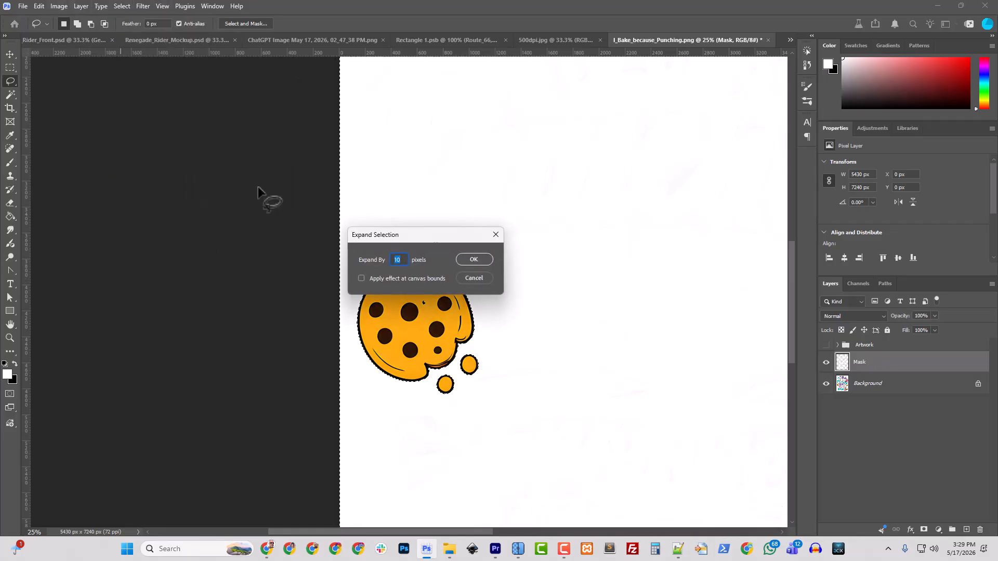
key("Return")
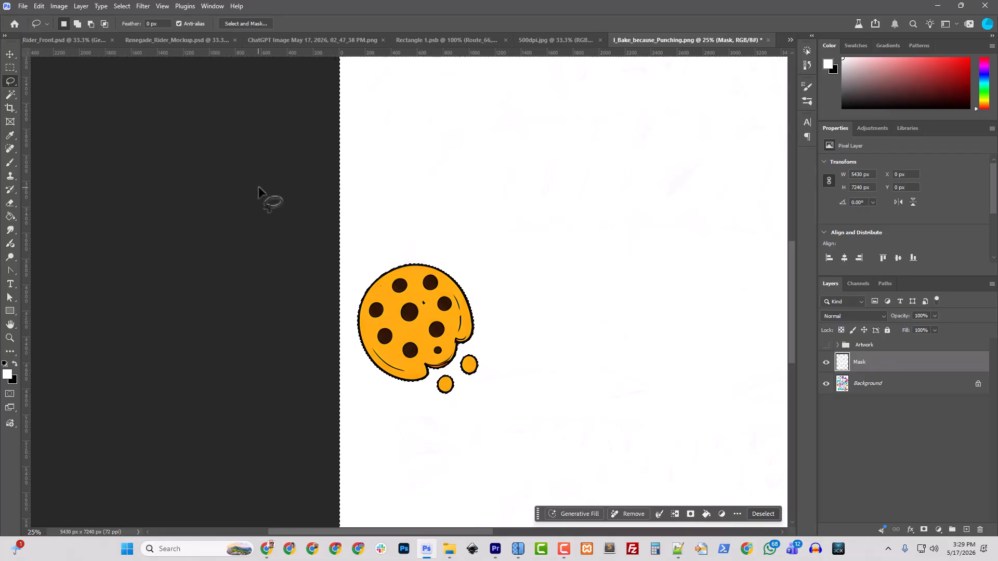
Unlock the Background layer and delete its selected white area, with the Mask layer hidden.
left_click(978, 384)
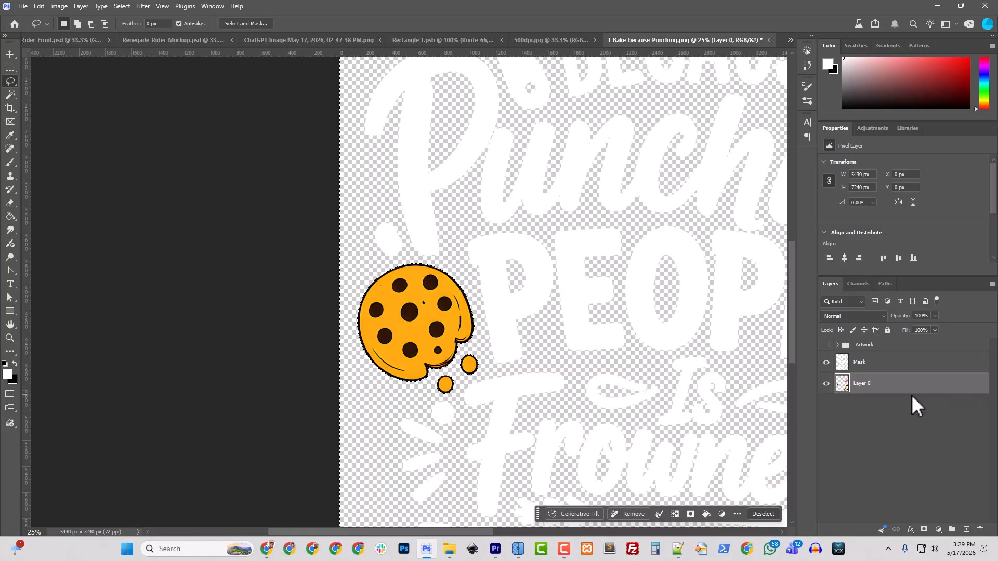
left_click(826, 363)
scroll(542, 362, "down", 1)
key("ctrl+minus")
key("ctrl+minus")
key("ctrl+minus")
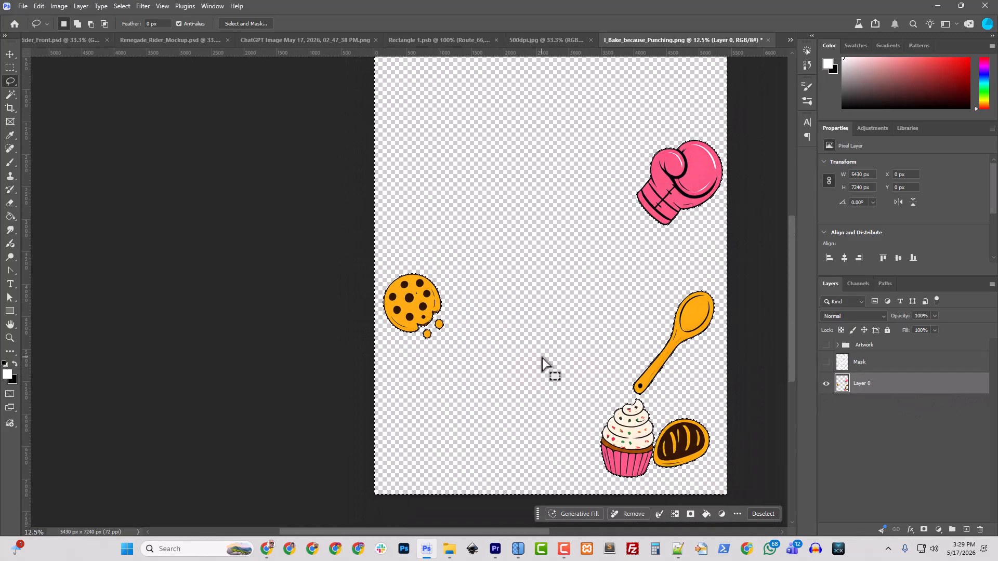
left_click_drag(547, 333, 455, 292)
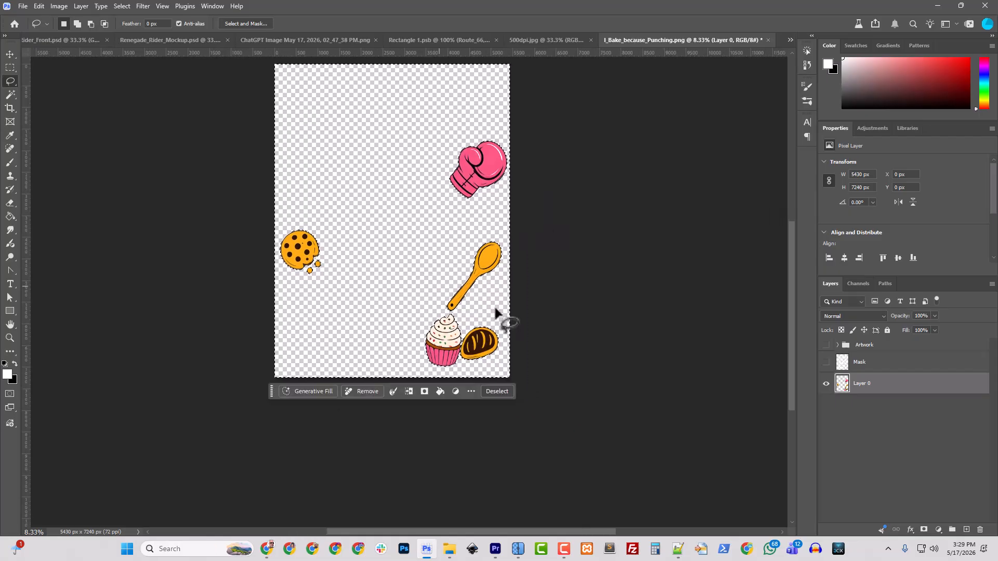
Set the foreground color to the near-black sampled from the outline of the wooden spoon.
key("ctrl+plus")
key("ctrl+plus")
key("ctrl+plus")
key("ctrl+plus")
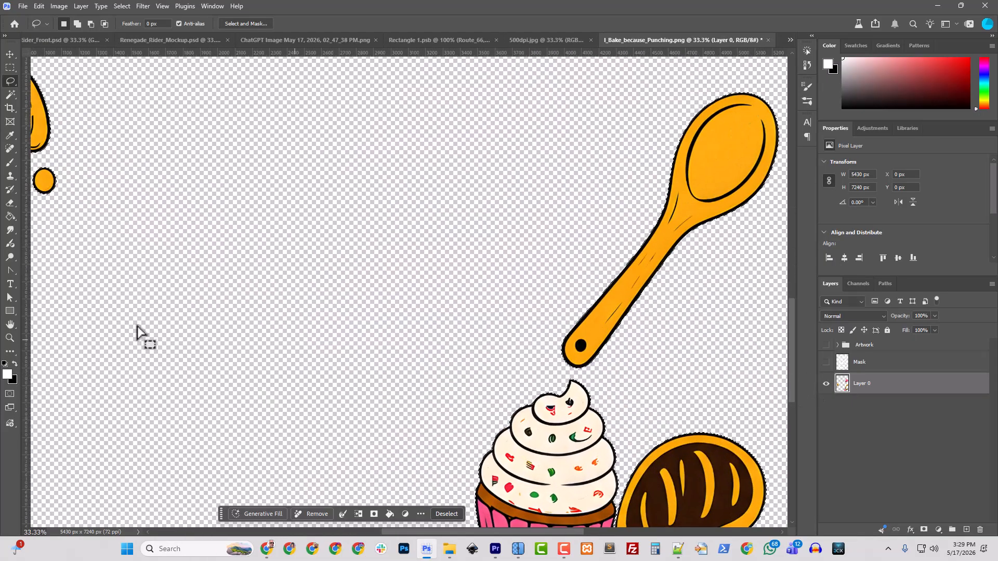
left_click(8, 374)
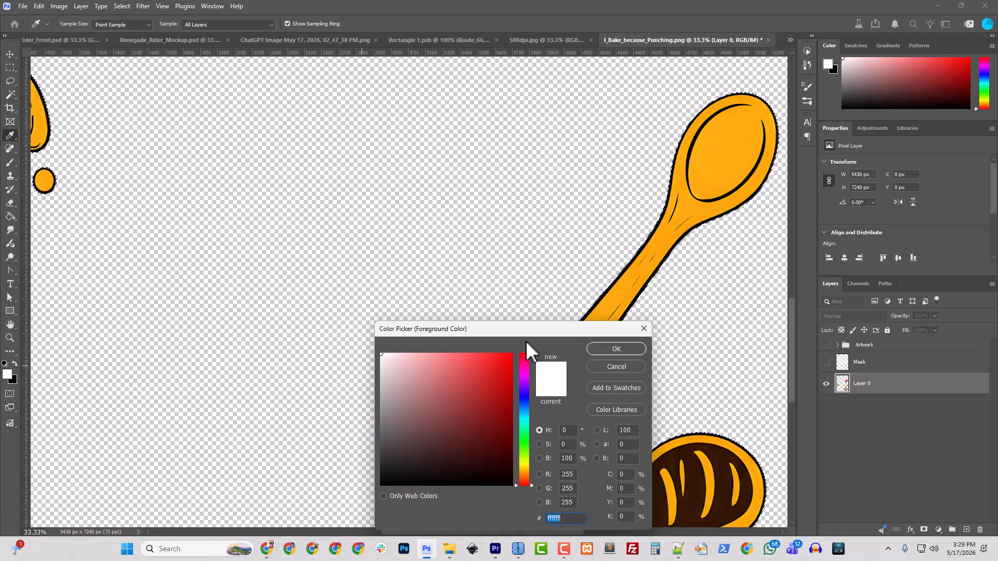
left_click(588, 311)
left_click(597, 350)
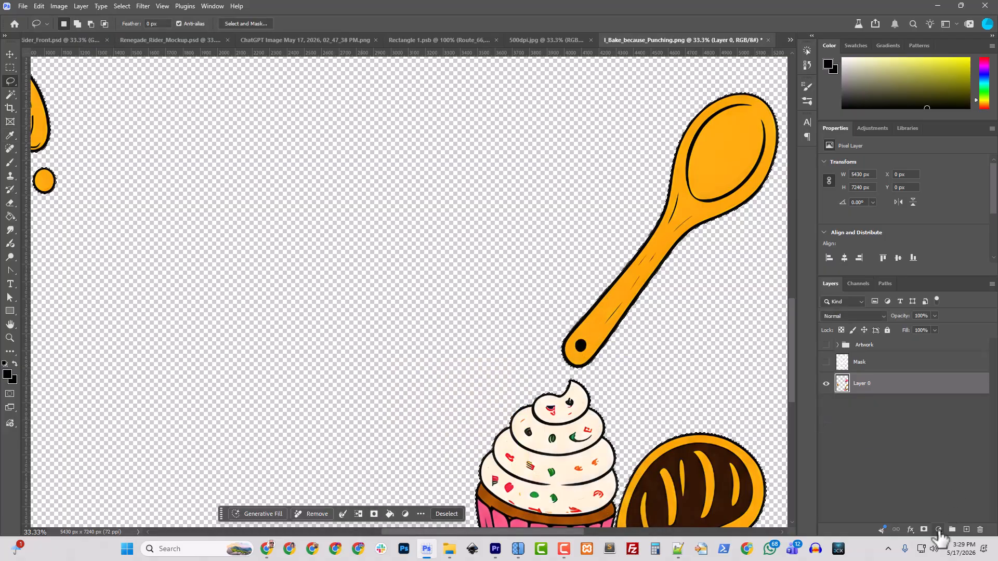
Add a Solid Color fill layer in 030301 and place it beneath Layer 0.
left_click(939, 528)
left_click(940, 507)
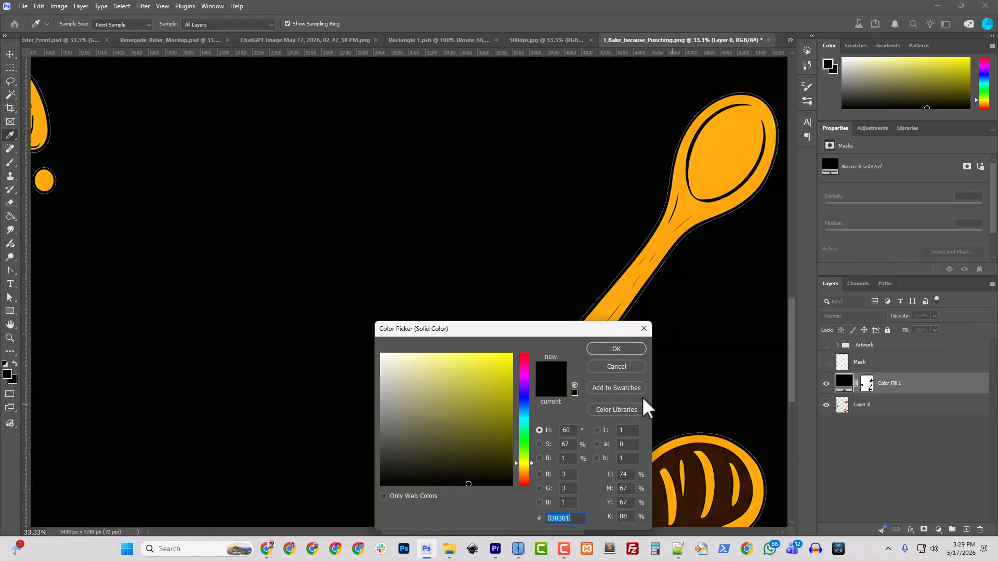
left_click(619, 349)
left_click_drag(890, 384, 896, 416)
key("l")
scroll(602, 400, "down", 3)
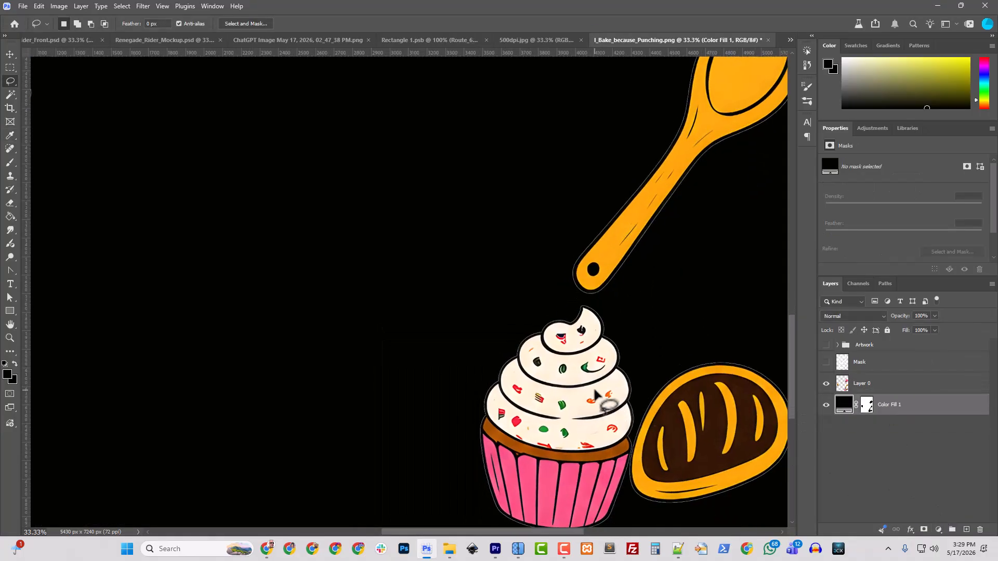
Show the Artwork group and compare the cupcake's edges with and without the black fill layer.
scroll(594, 393, "up", 2)
scroll(594, 393, "down", 3)
scroll(594, 393, "right", 4)
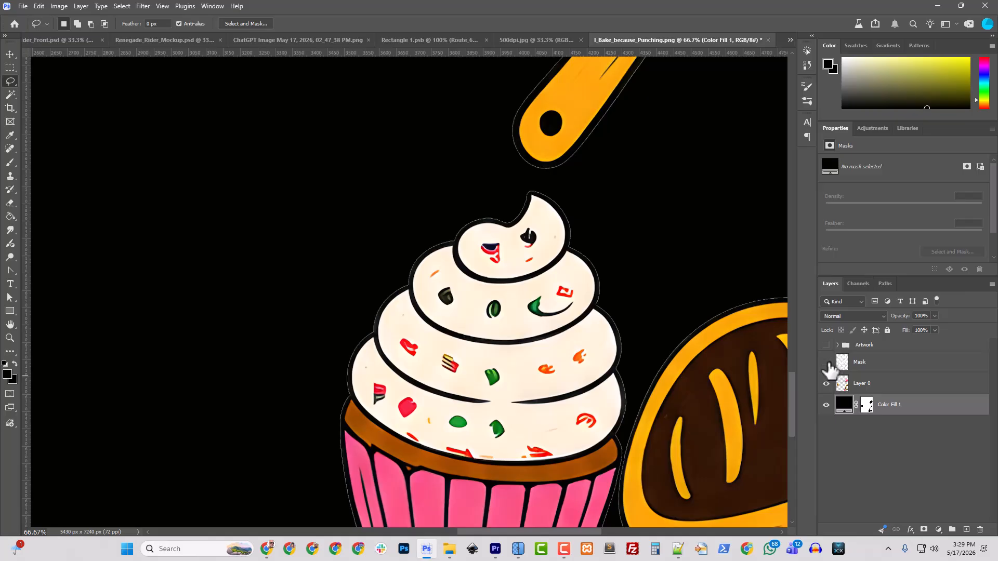
left_click(826, 345)
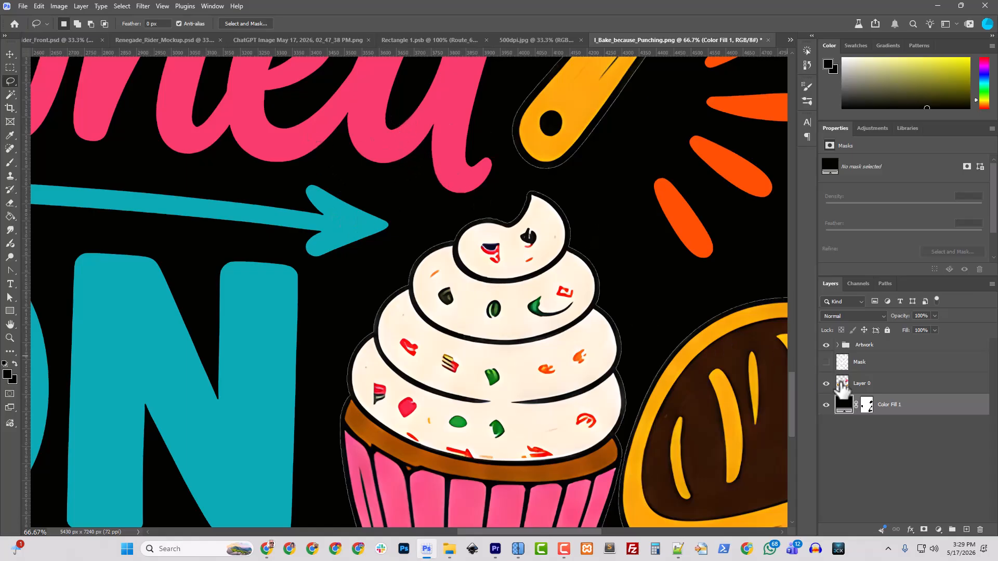
left_click(826, 405)
left_click(827, 406)
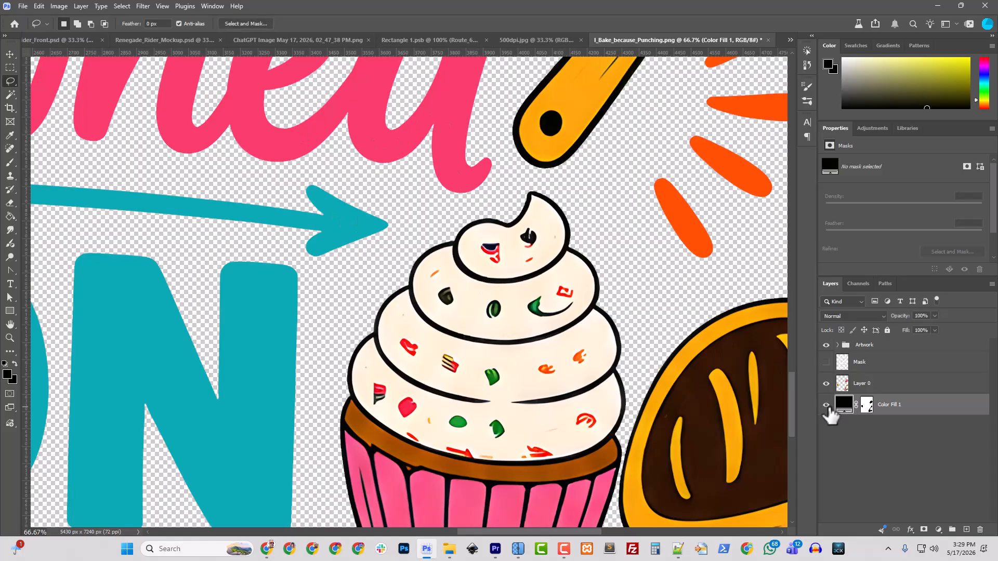
Rename Layer 0 as Drawings.
double_click(862, 383)
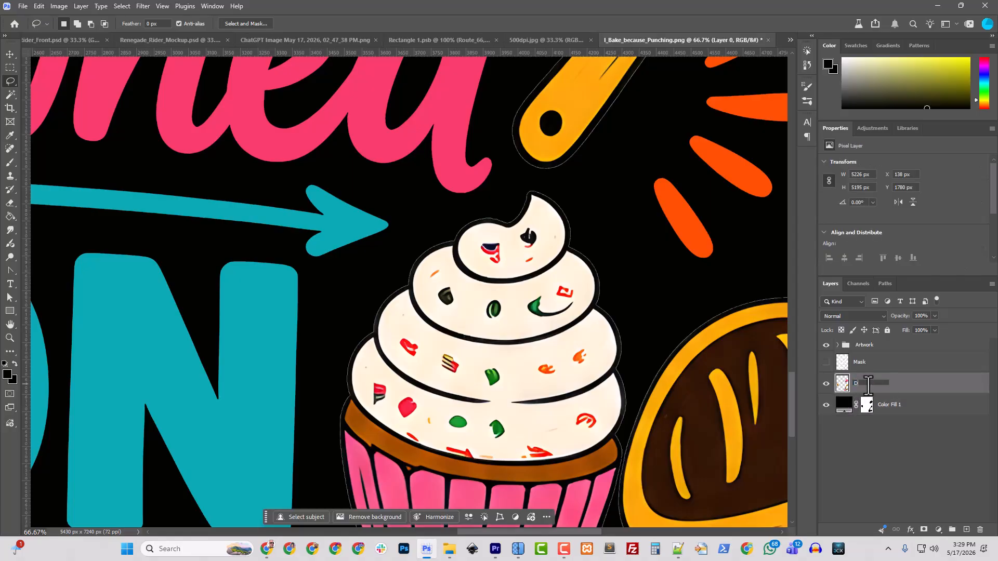
key("Return")
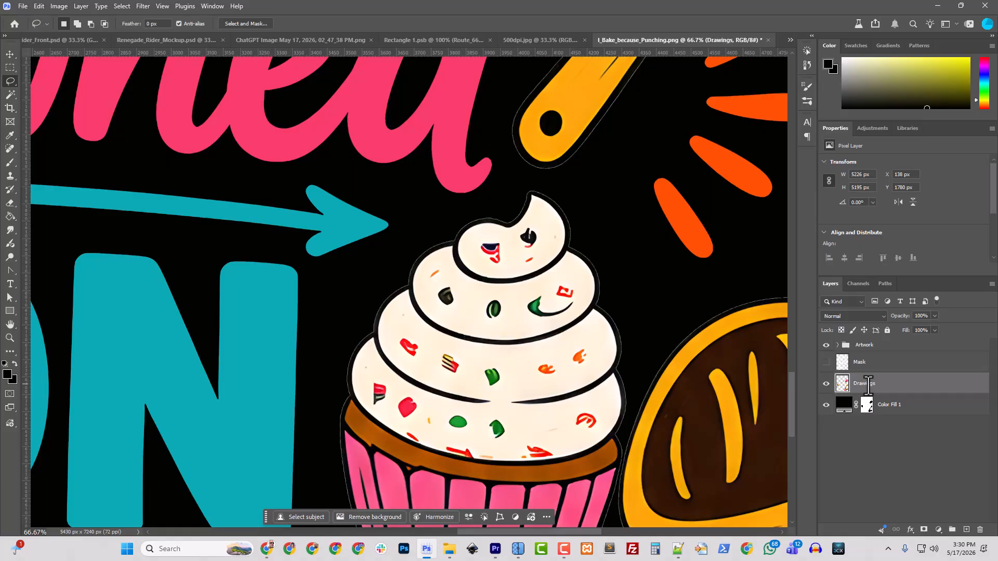
right_click(878, 389)
right_click(883, 385)
right_click(885, 383)
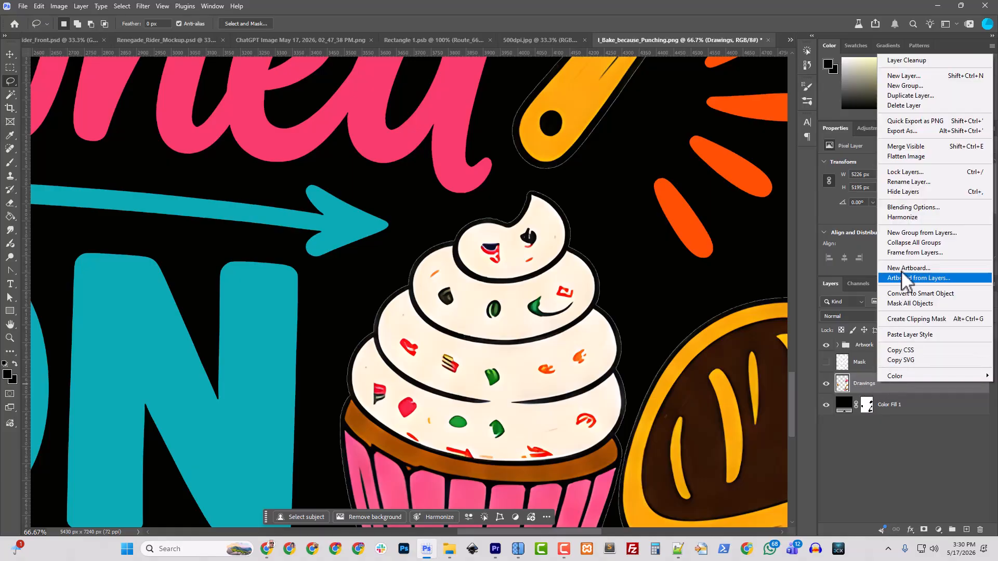
left_click(909, 207)
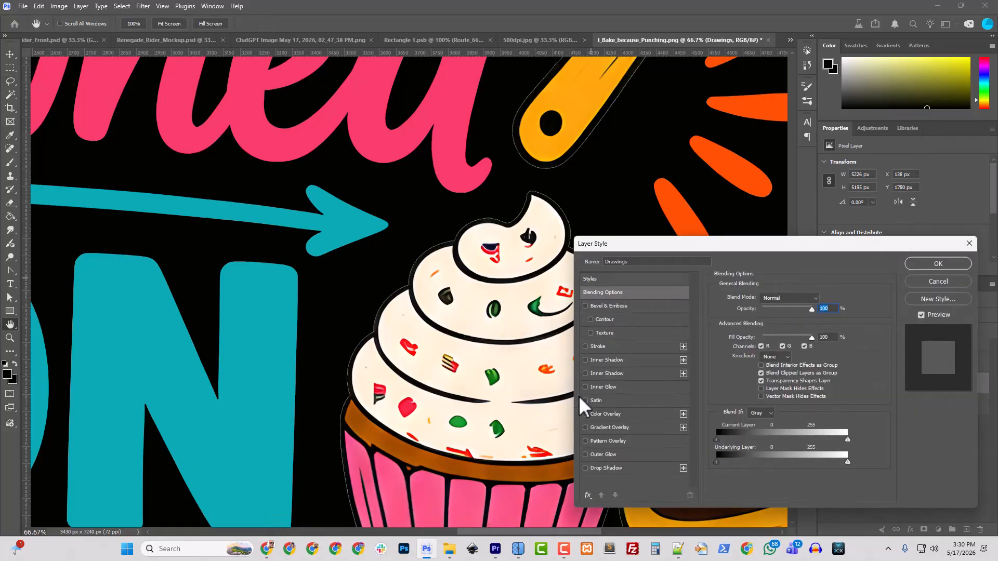
left_click(603, 346)
left_click(766, 309)
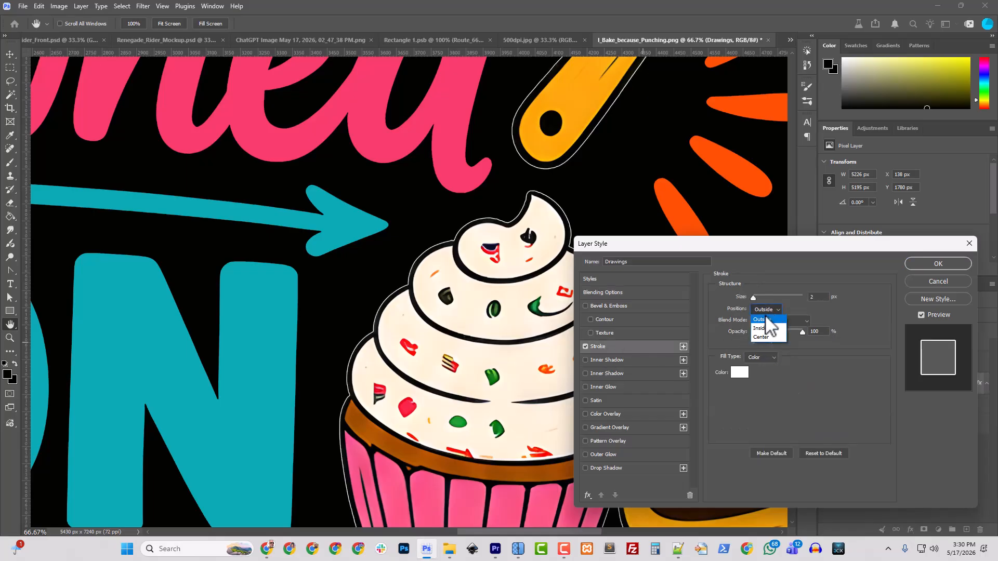
left_click(763, 328)
left_click(739, 372)
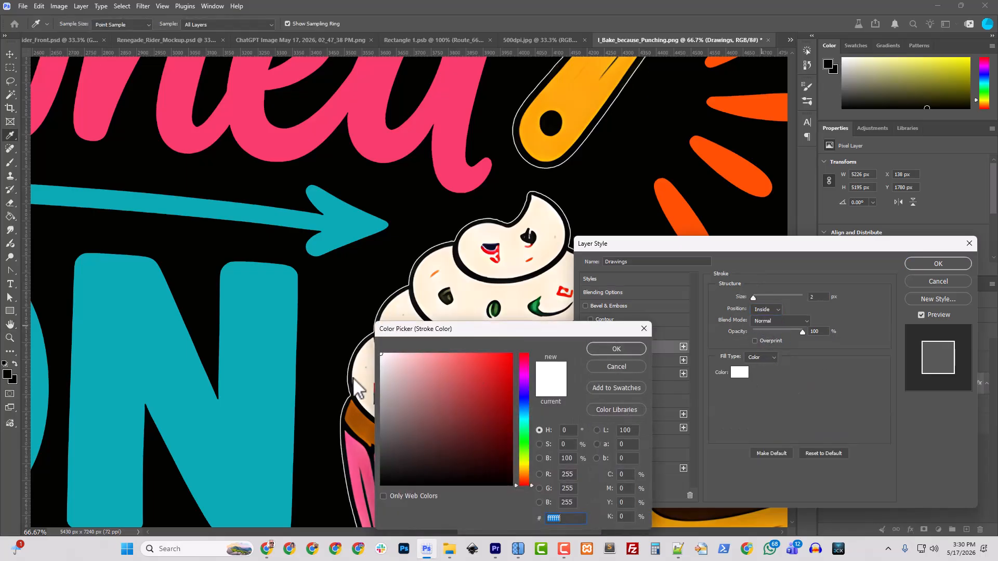
left_click(317, 361)
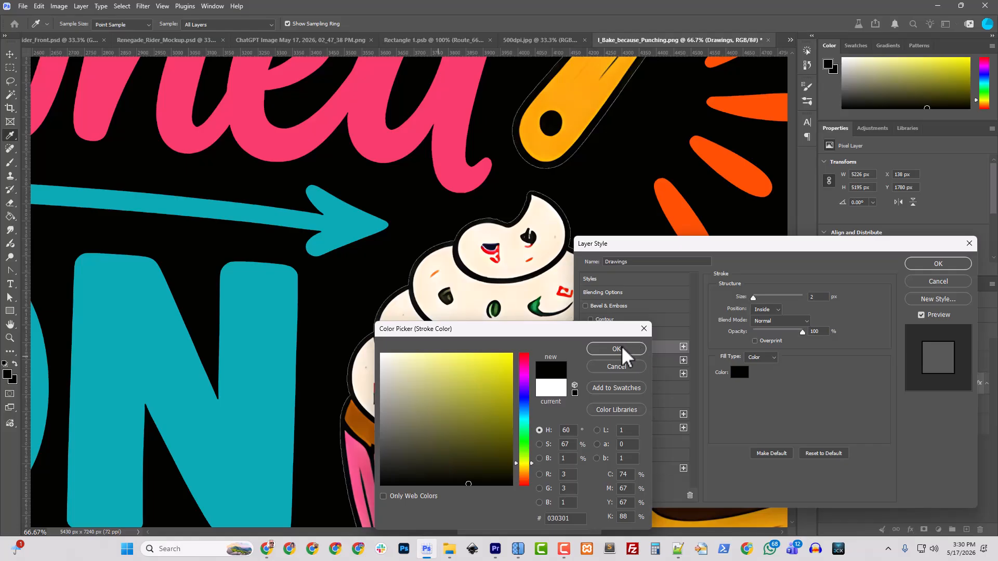
left_click(617, 349)
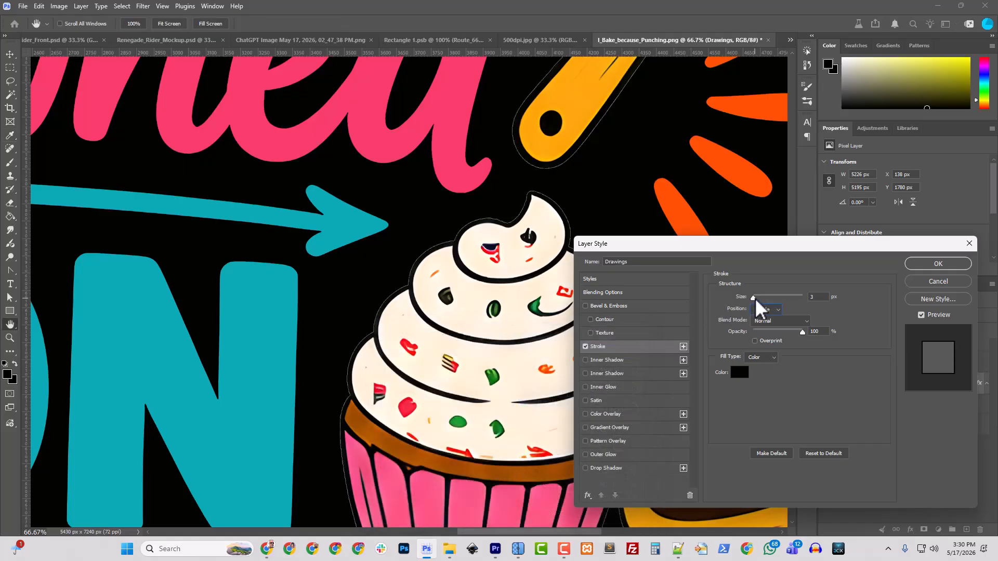
left_click_drag(759, 299, 753, 298)
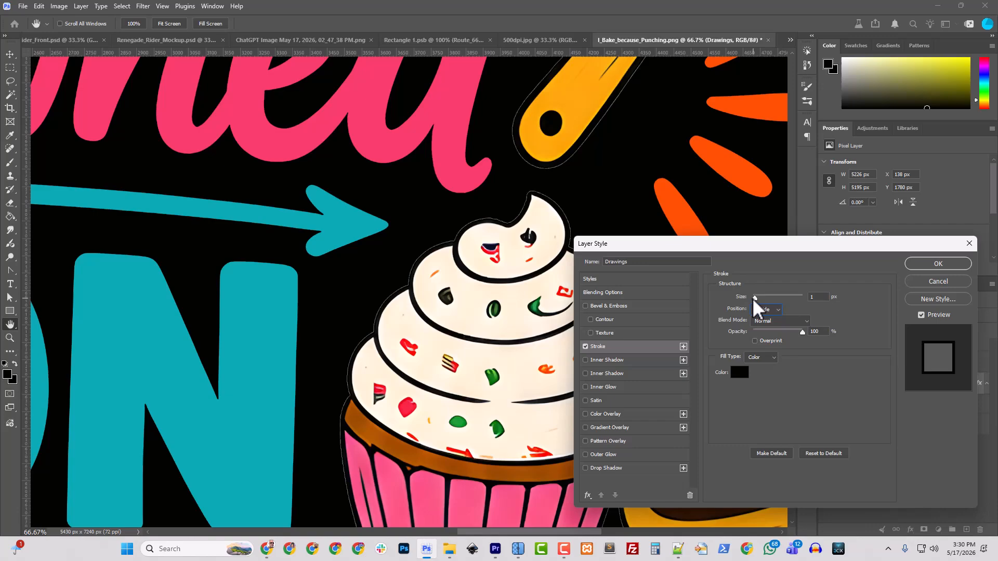
left_click(928, 285)
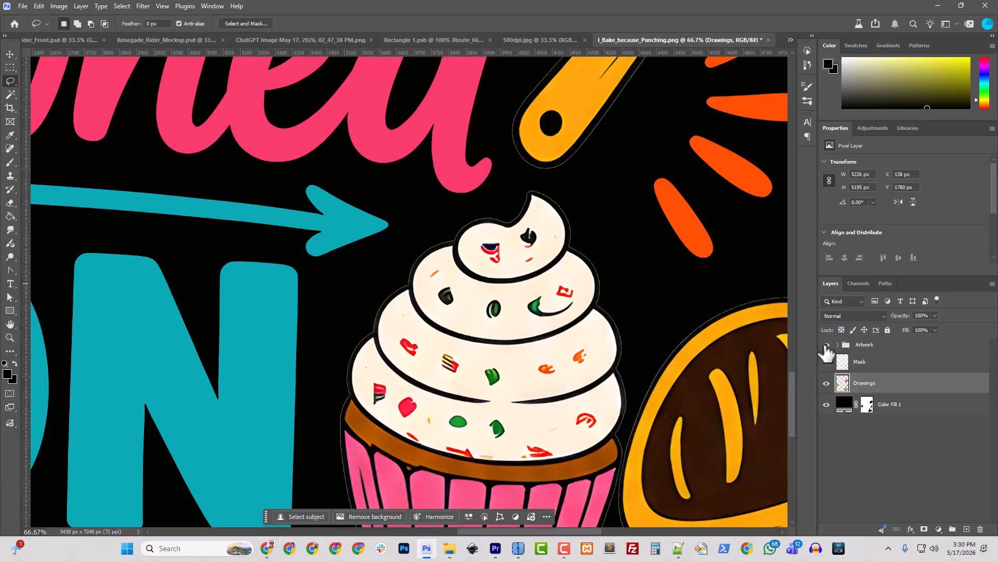
Hide the Artwork group and add a 5 px black Stroke effect positioned Inside to the Drawings layer.
left_click(826, 345)
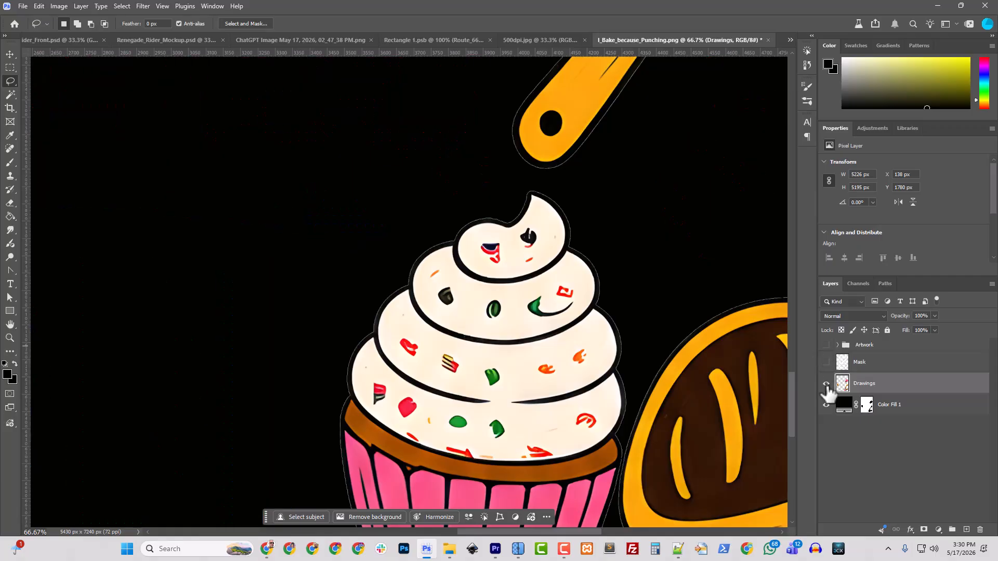
right_click(872, 389)
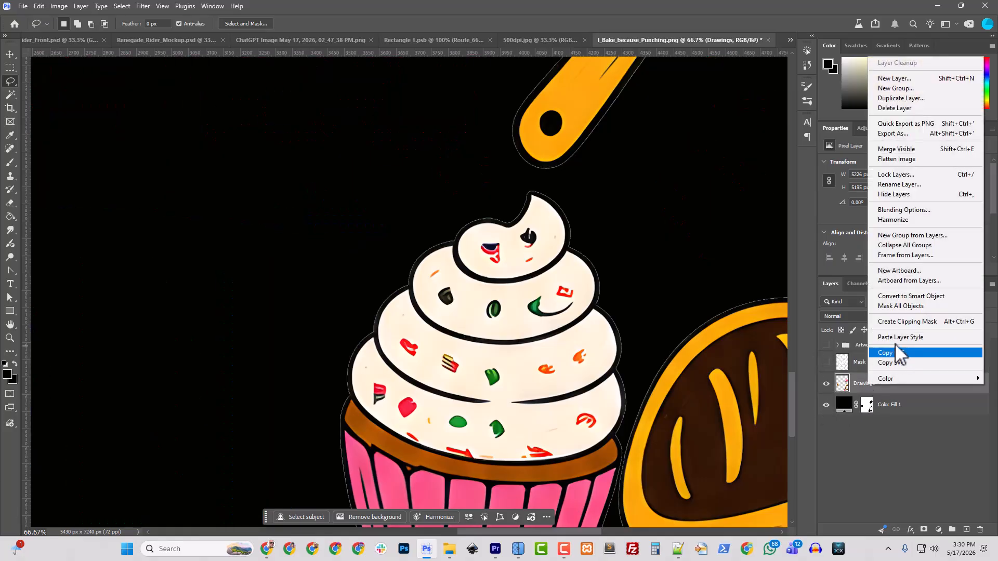
left_click(897, 210)
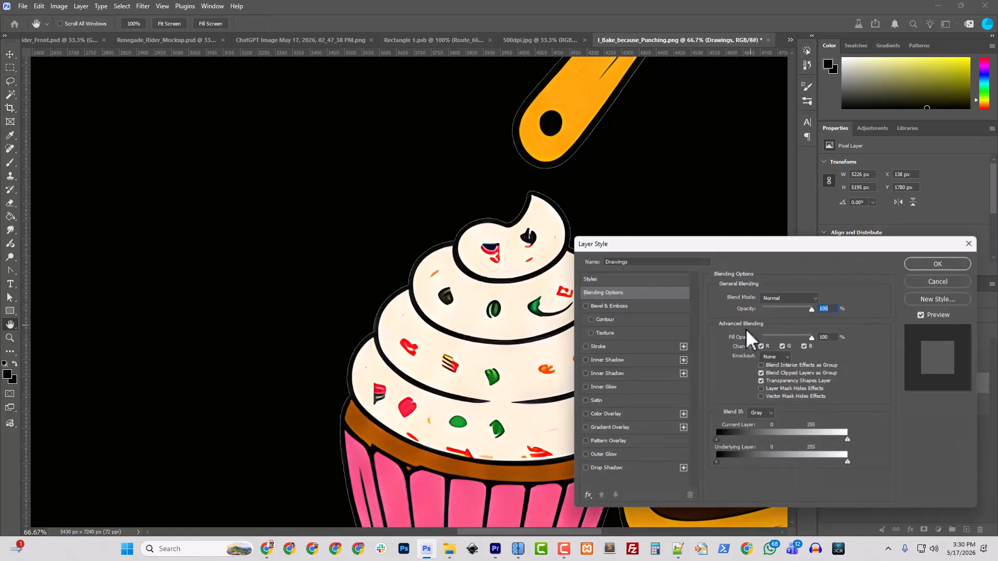
left_click(599, 347)
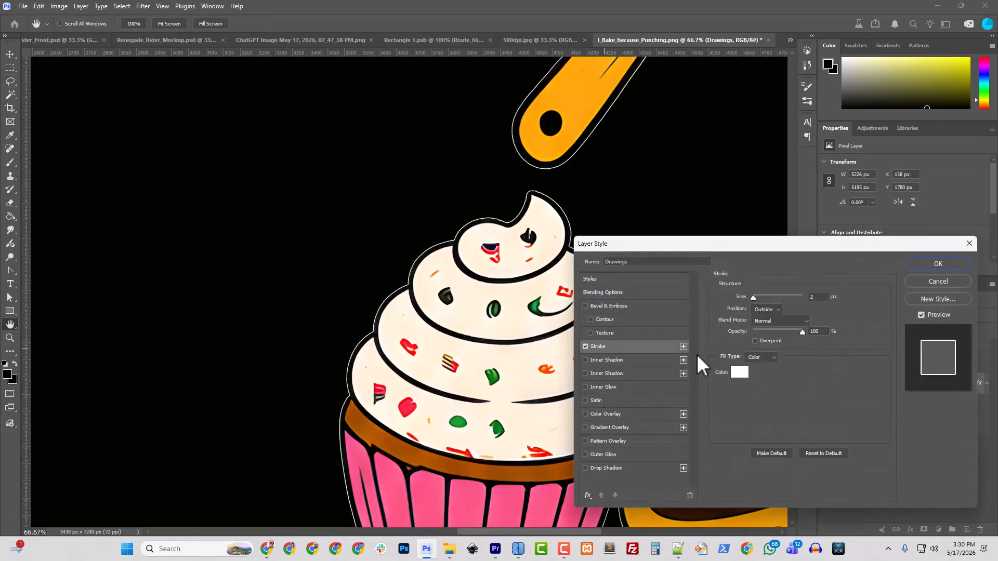
left_click(765, 310)
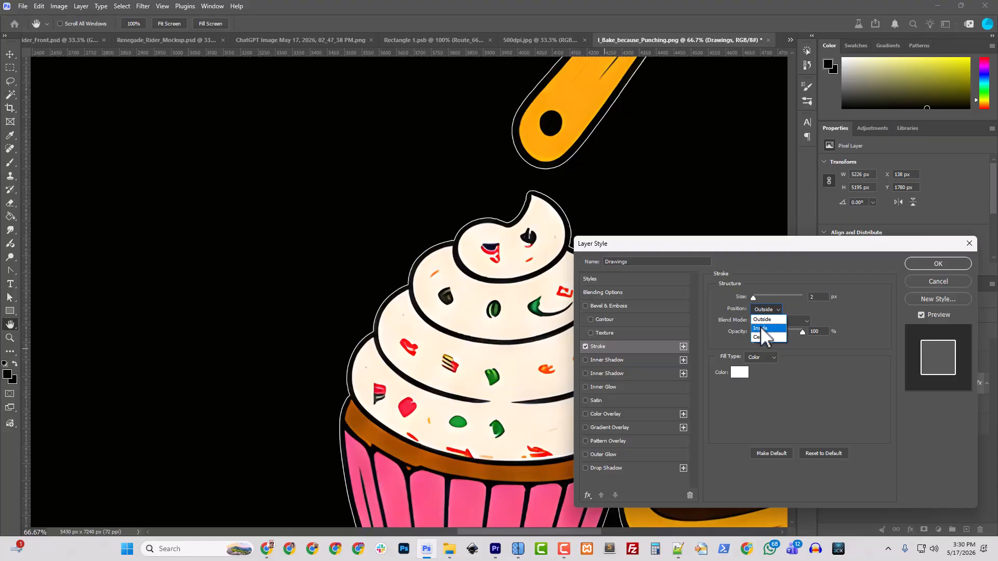
left_click(762, 329)
left_click(739, 373)
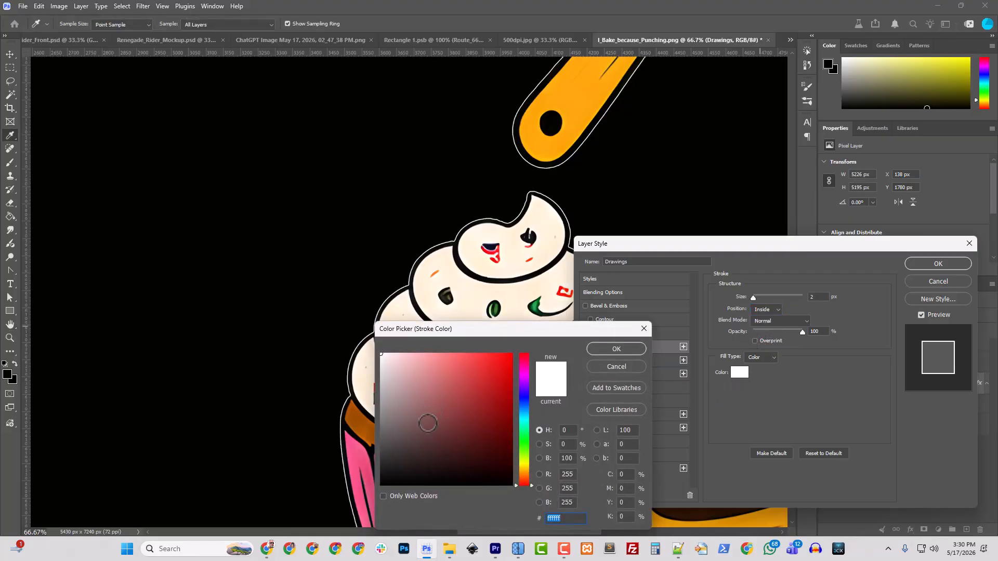
type("000000")
left_click(622, 353)
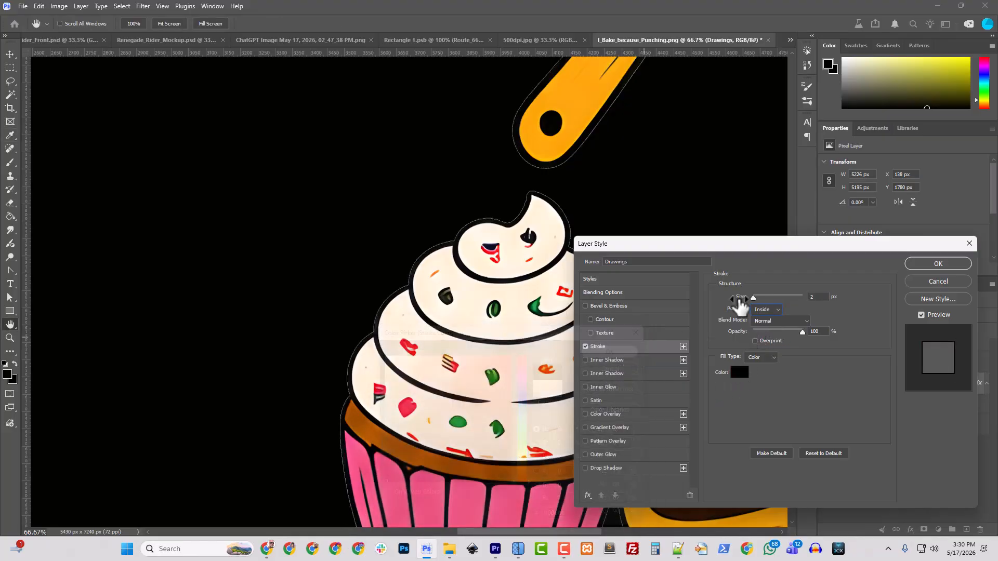
left_click_drag(757, 302, 755, 302)
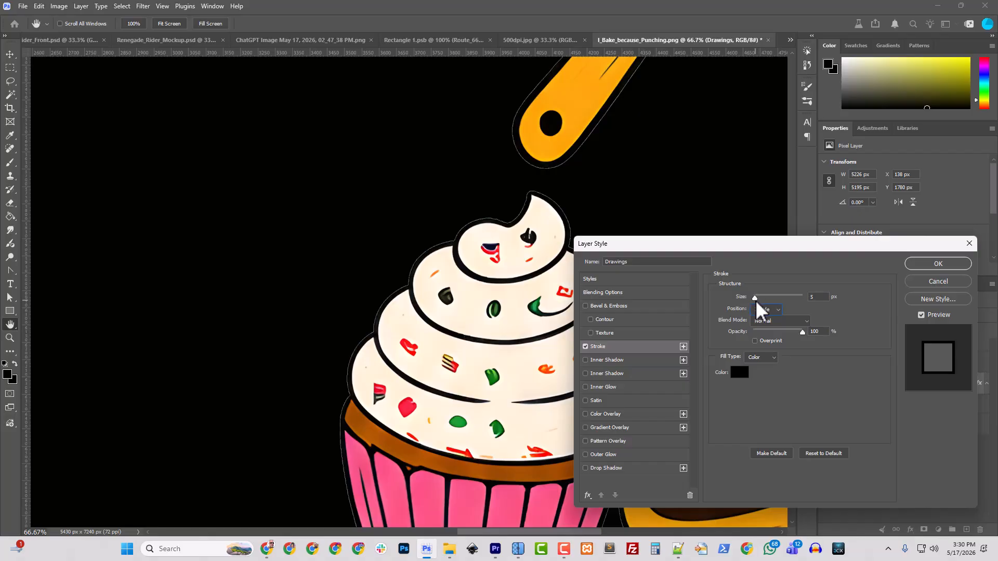
left_click(934, 267)
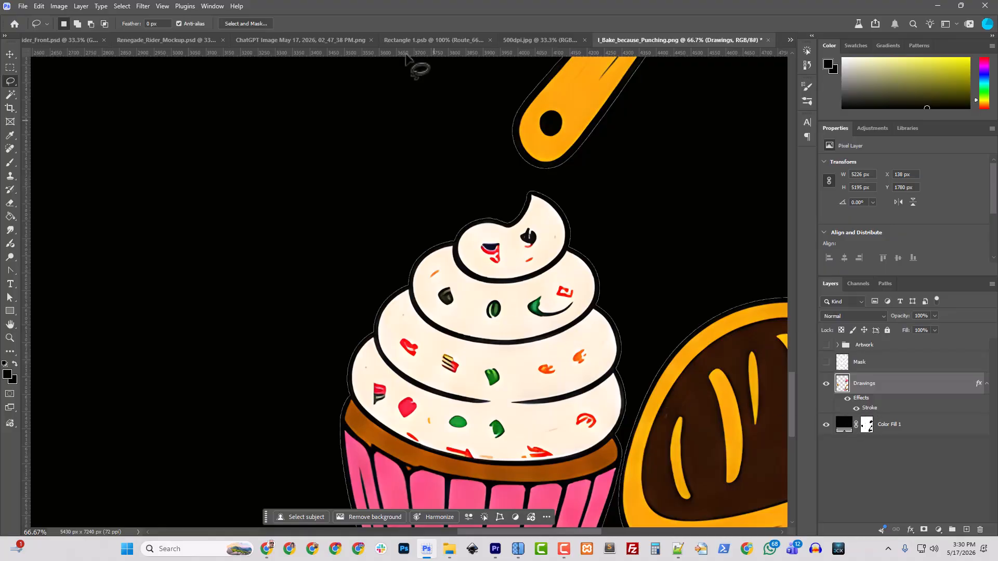
Delete the layer mask from Color Fill 1 and show that fill layer as a solid black backdrop.
left_click(826, 425)
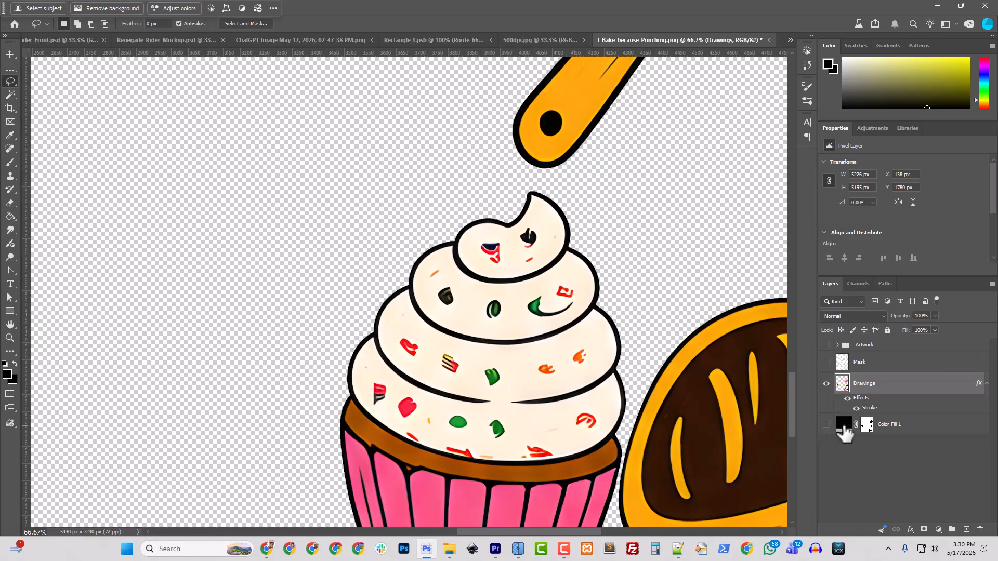
left_click(866, 426)
right_click(866, 427)
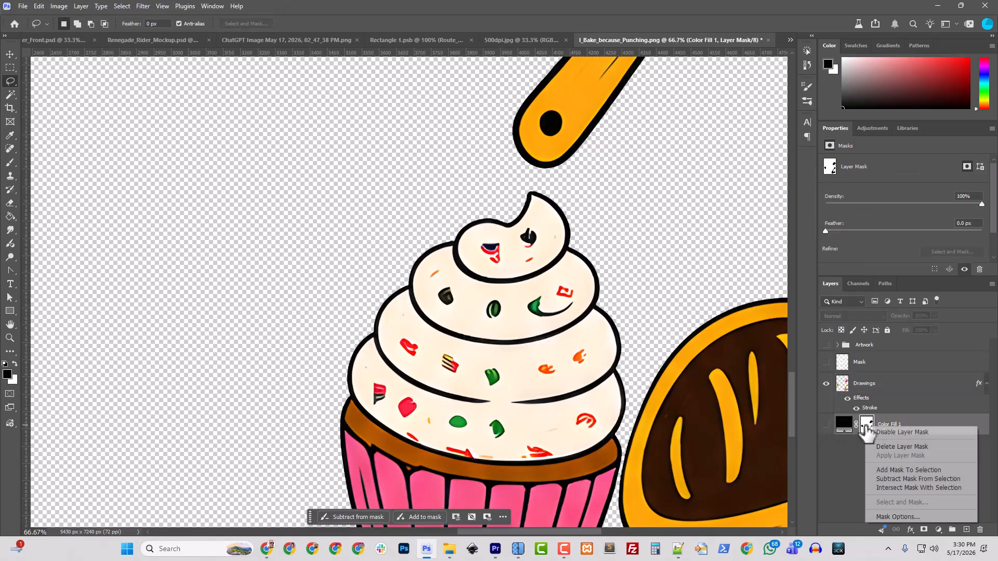
left_click(890, 448)
left_click(826, 425)
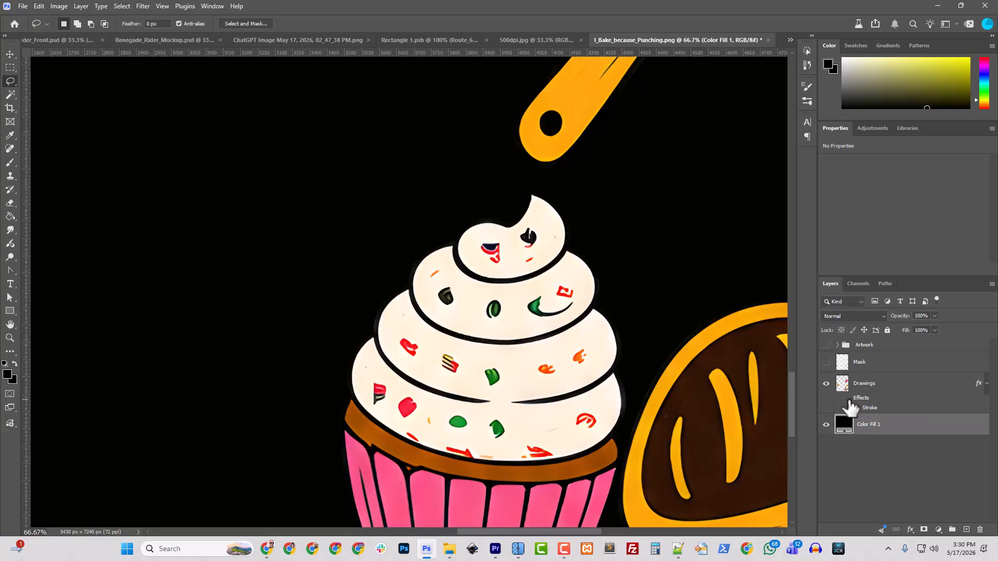
Change the Drawings layer's stroke color to 0b0a0a, sampled from the cupcake's dark outline.
scroll(462, 387, "up", 2)
scroll(458, 385, "up", 5)
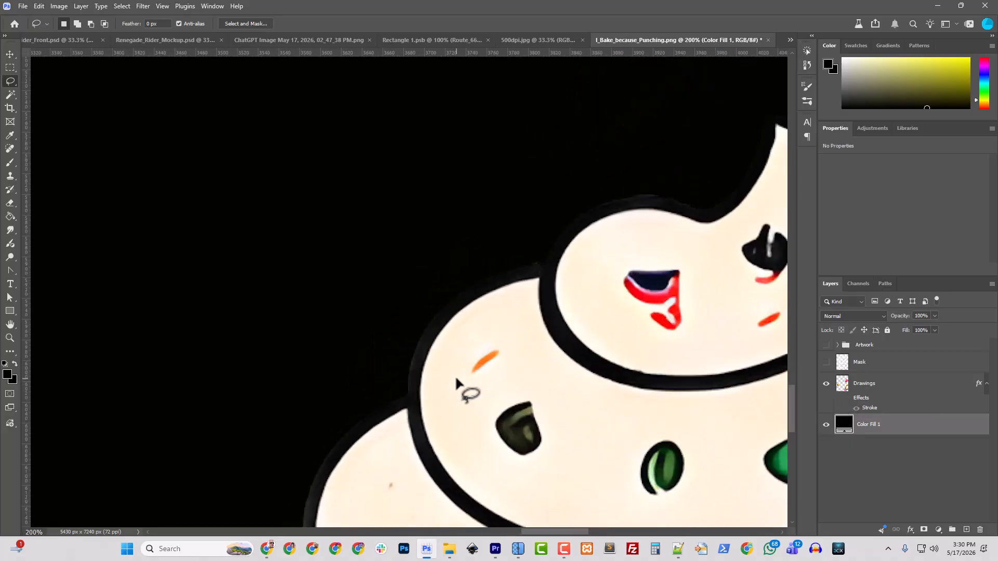
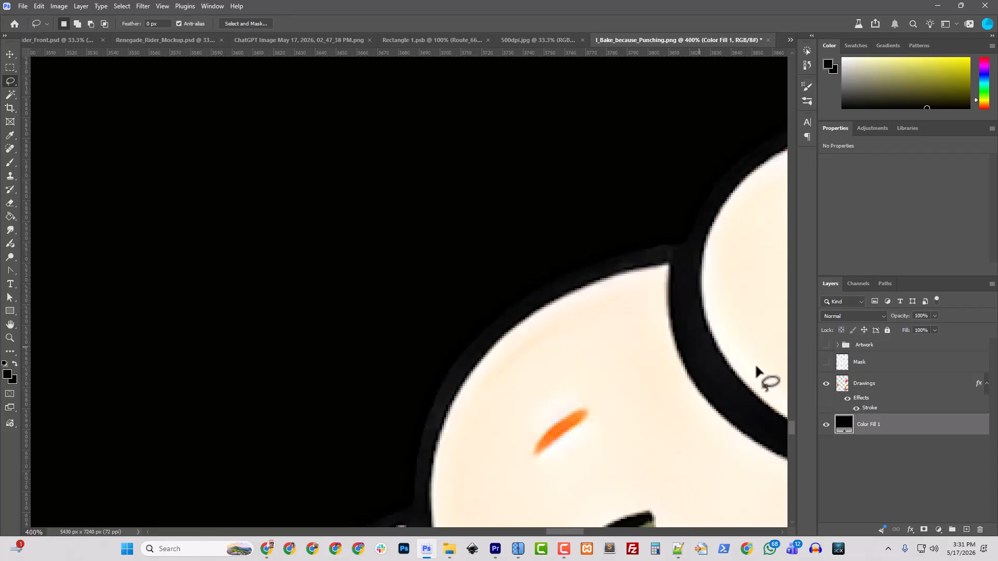
double_click(857, 412)
left_click(738, 372)
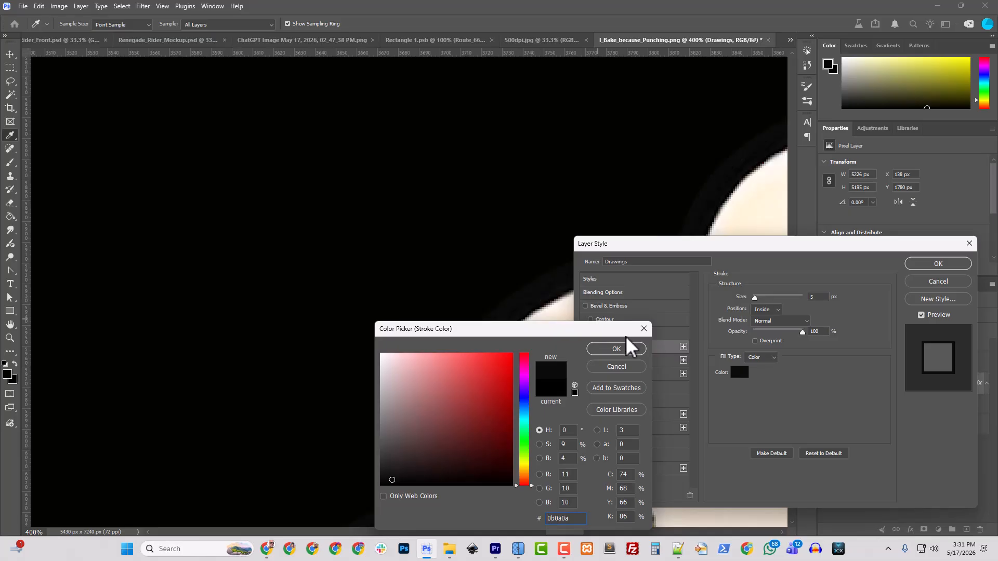
left_click(626, 347)
left_click(925, 281)
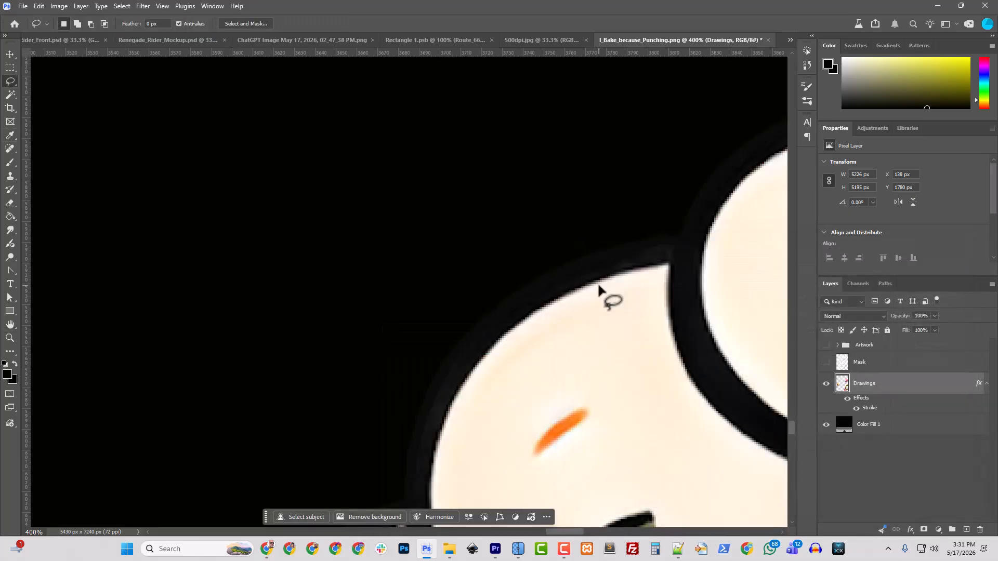
Check the stroke around the wooden spoon, then hide Color Fill 1 and show the Artwork group with the whole design in view.
key("ctrl+minus")
key("ctrl+minus")
key("ctrl+minus")
key("ctrl+minus")
key("space")
left_click_drag(581, 169, 470, 319)
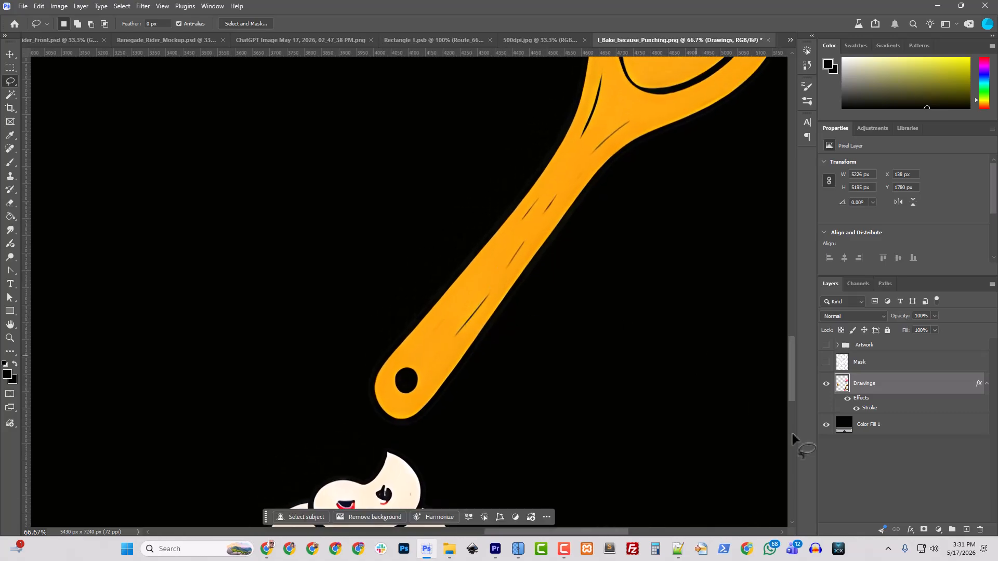
left_click(826, 425)
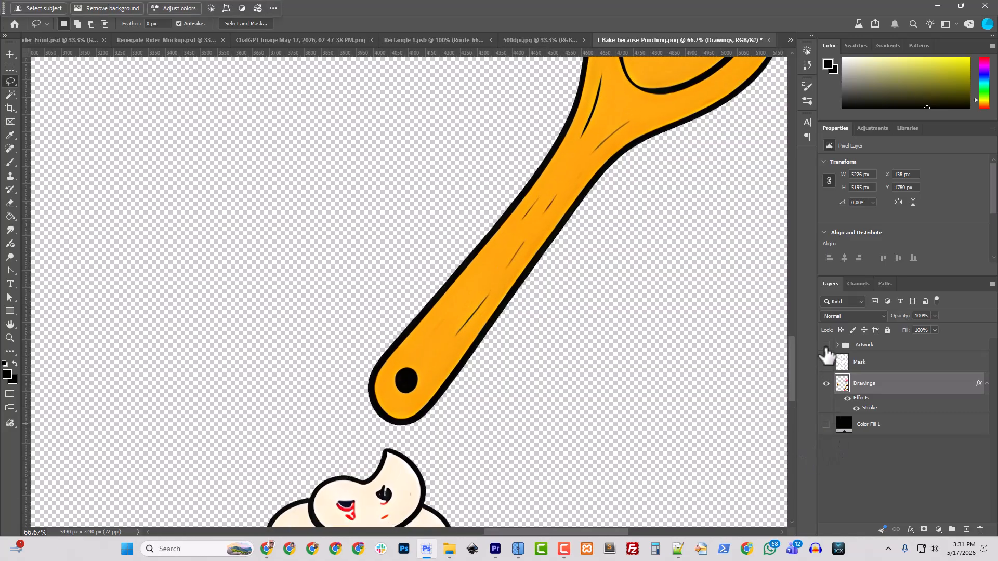
left_click(826, 345)
key("ctrl+minus")
key("ctrl+minus")
key("ctrl+minus")
key("ctrl+minus")
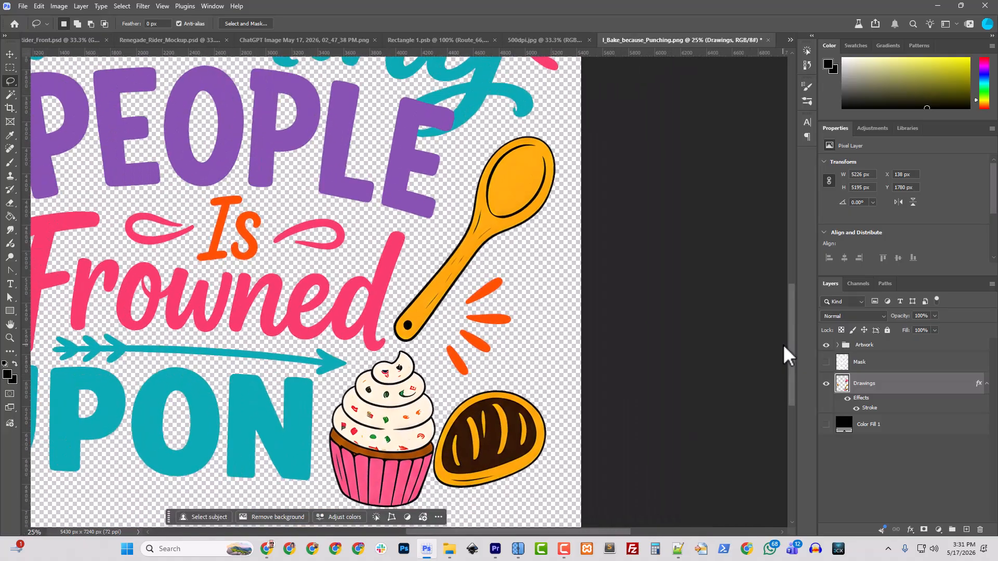
key("ctrl+minus")
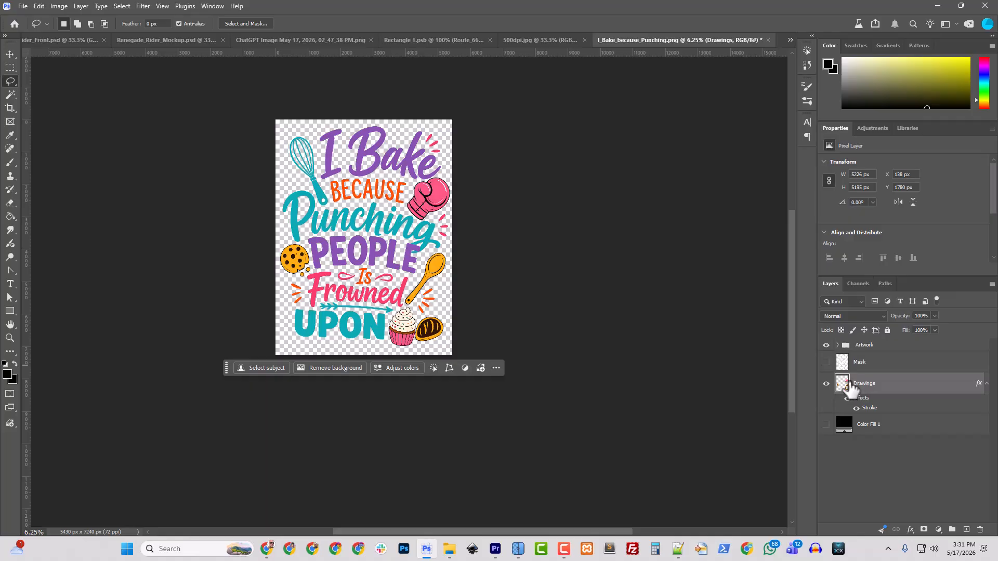
Save the layered document in Downloads as I_Bake_because_Punching.psd in Photoshop format.
left_click(22, 6)
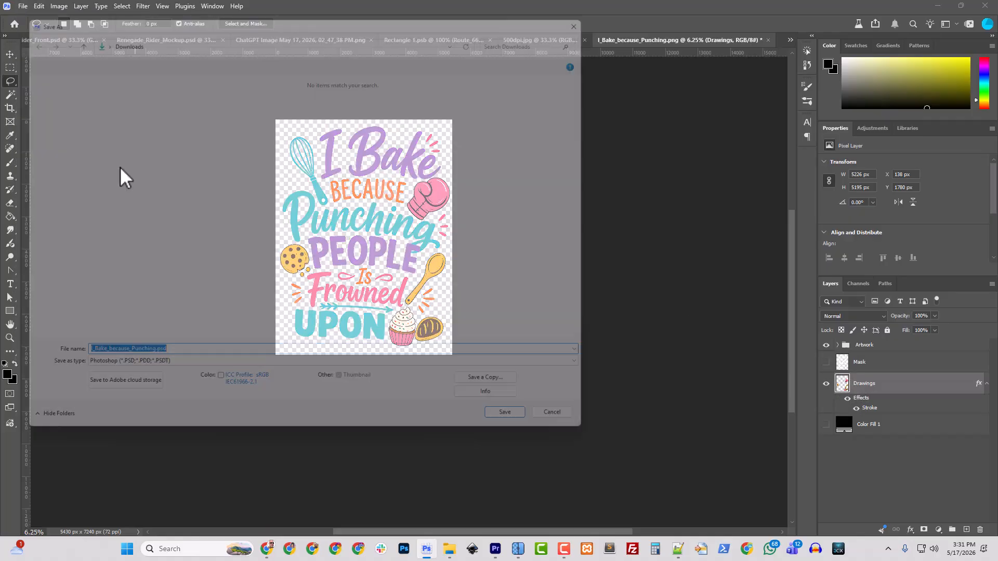
left_click(21, 134)
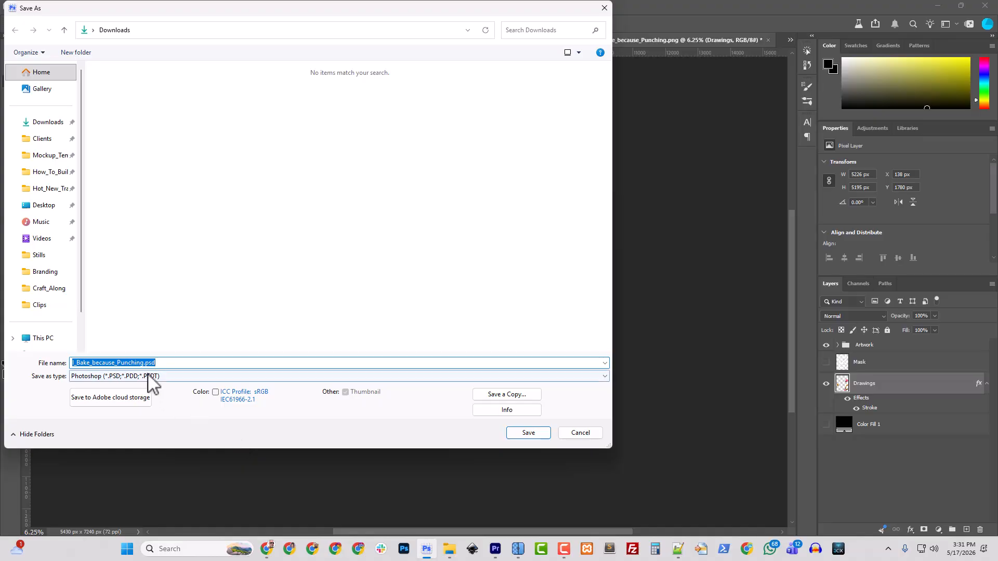
left_click(526, 434)
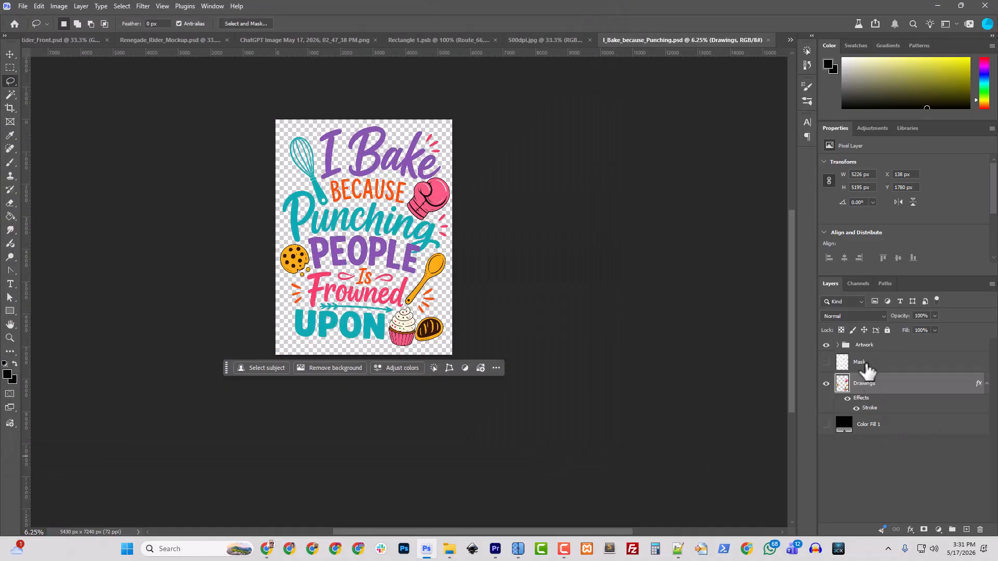
Convert the Artwork group together with the Mask and Drawings layers into a single smart object.
left_click(865, 345, "shift")
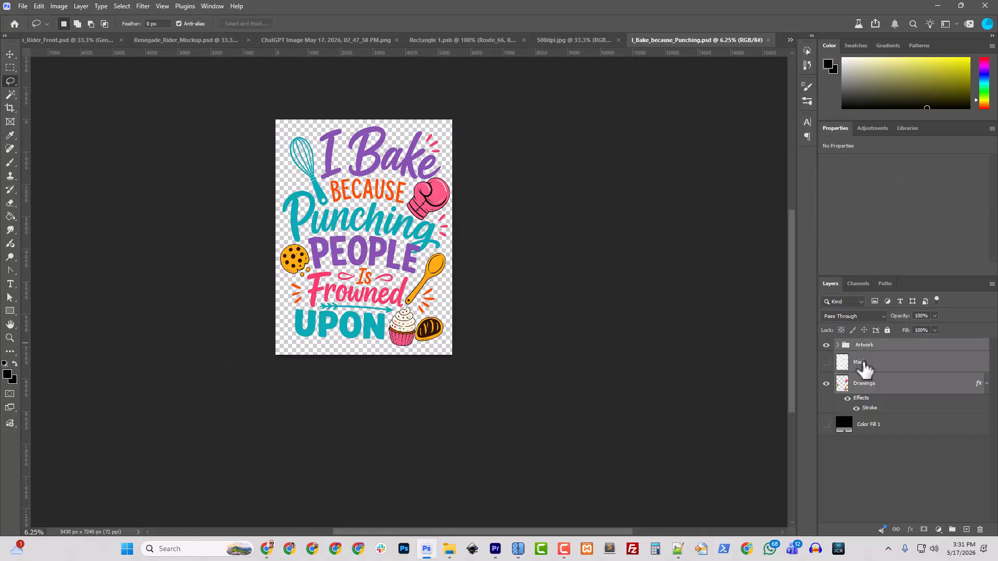
right_click(864, 368)
left_click(902, 286)
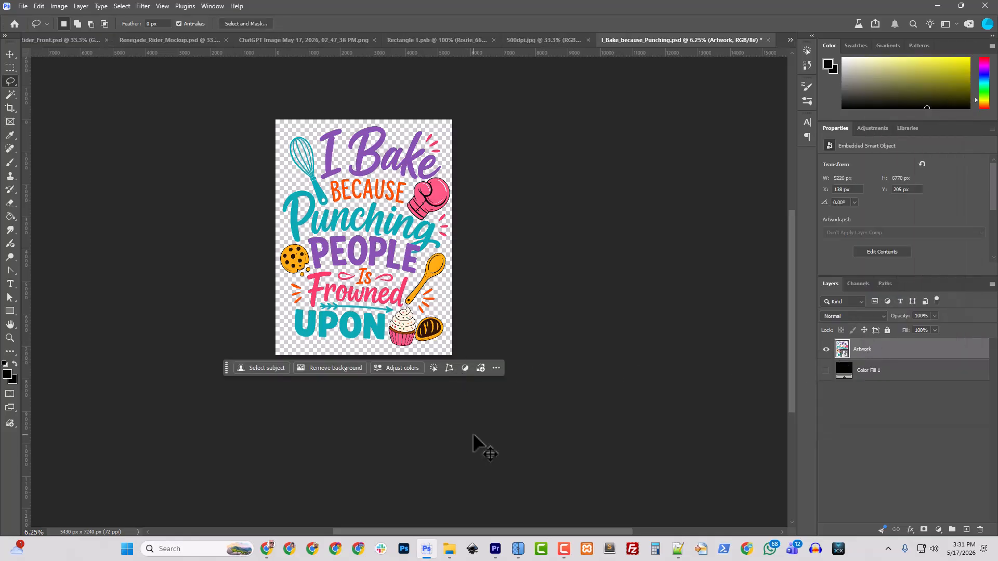
Rotate the Artwork smart object by about -2.71° to straighten the design and nudge it slightly to the left.
key("ctrl+t")
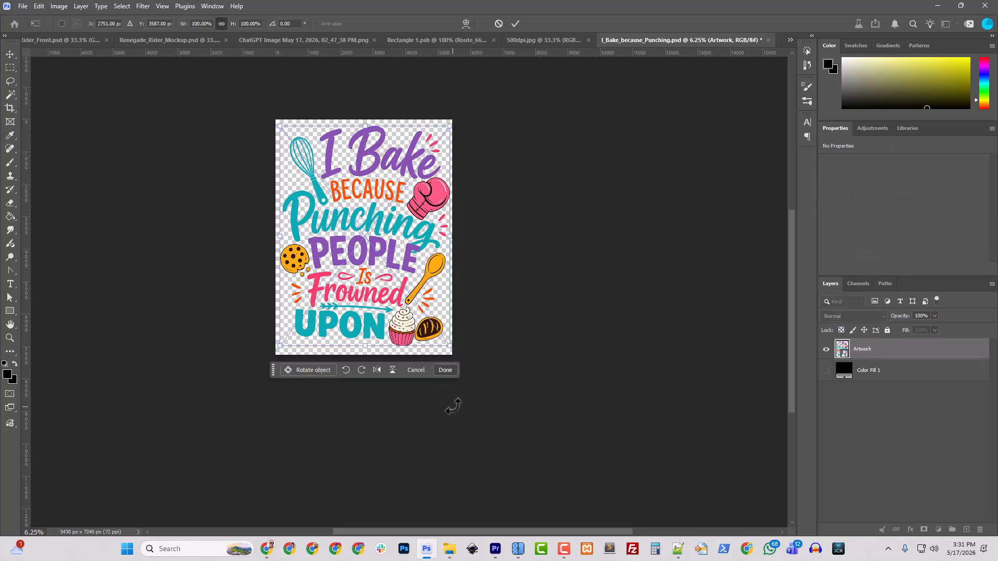
left_click_drag(463, 383, 479, 379)
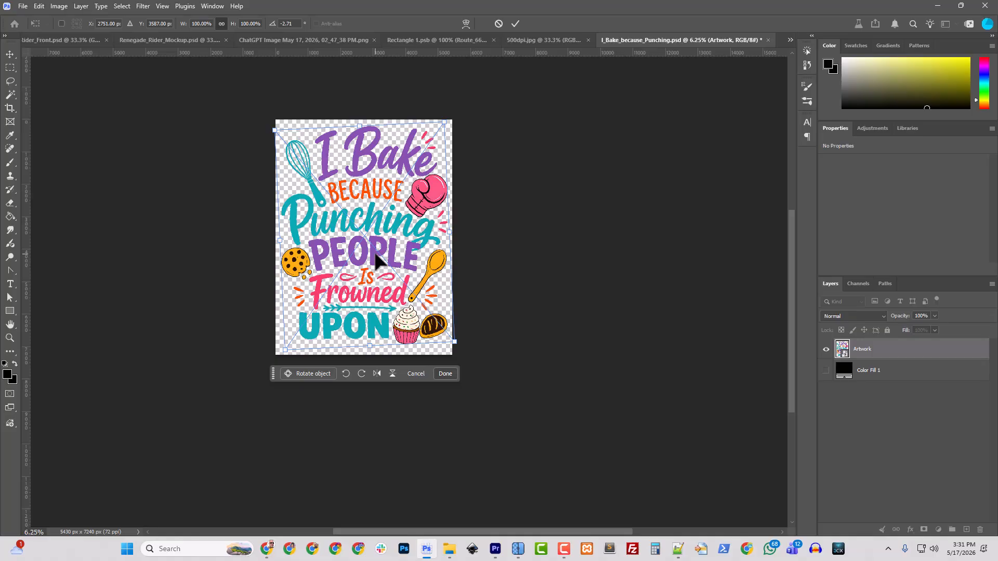
left_click_drag(376, 259, 375, 258)
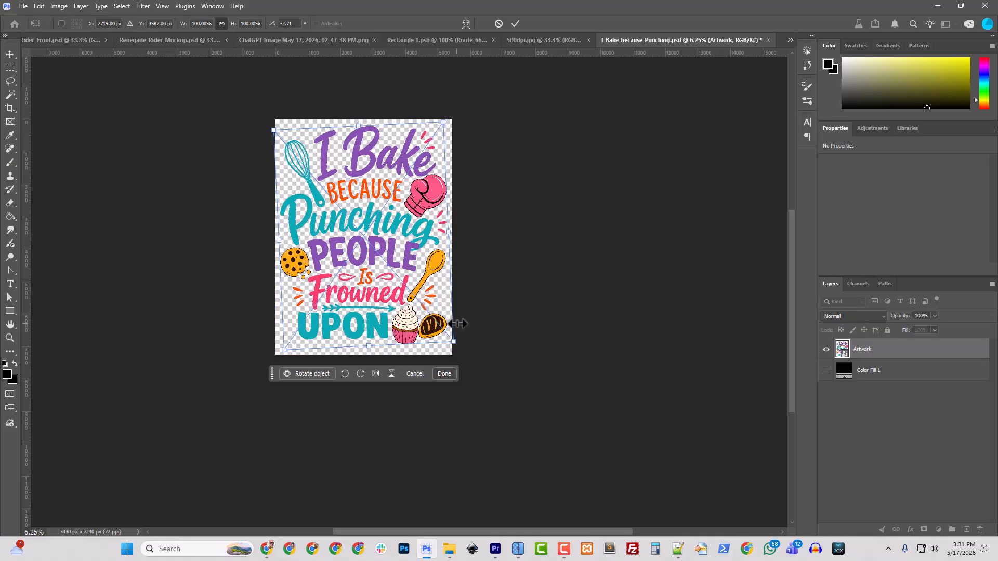
key("Return")
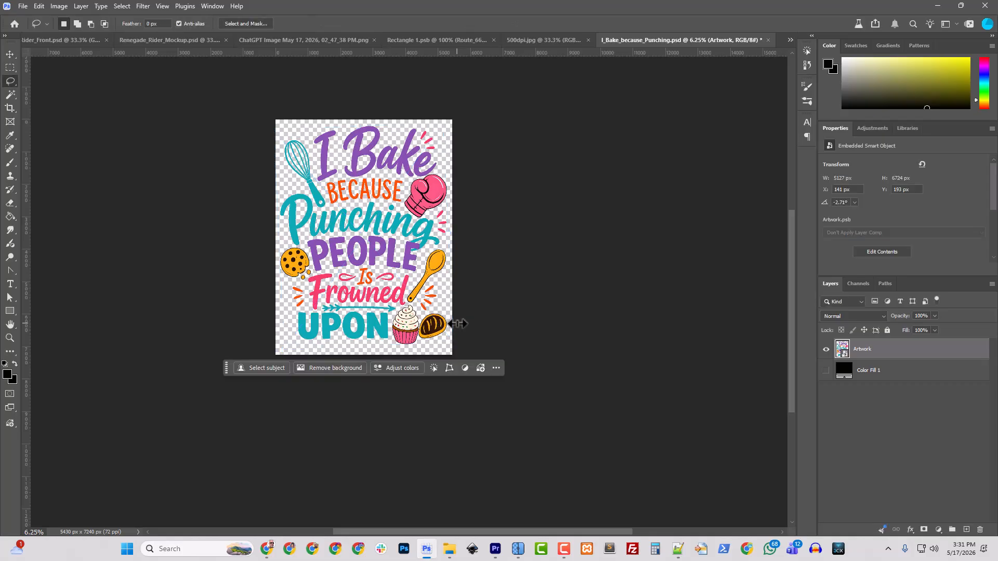
Rasterize the Artwork layer and trim the canvas to the edges of the design.
right_click(855, 351)
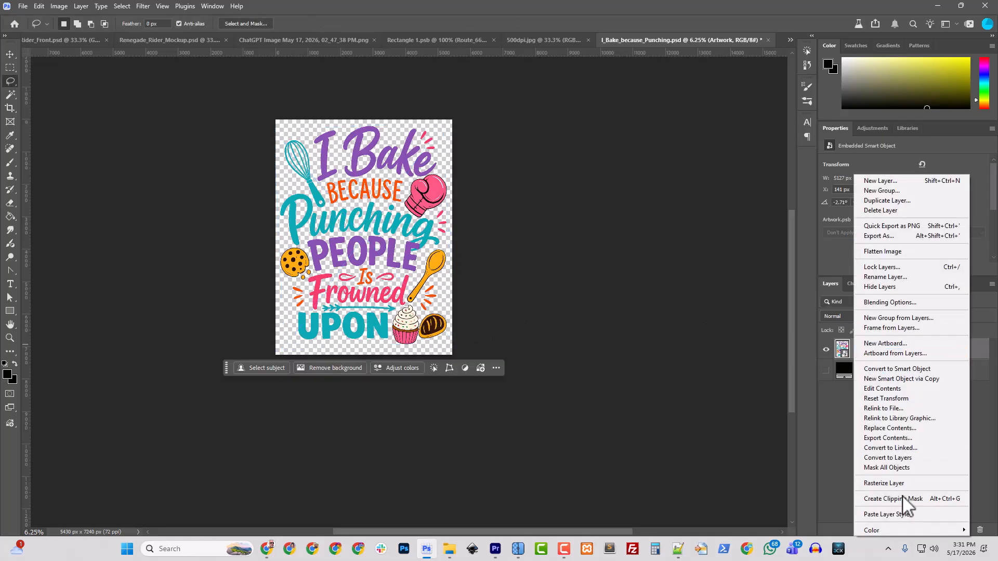
left_click(891, 484)
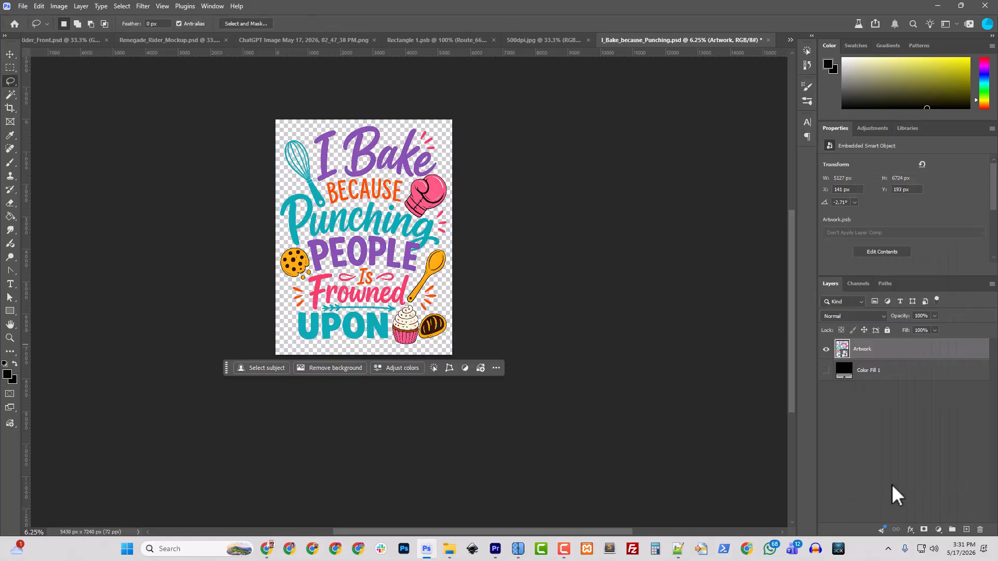
left_click(61, 7)
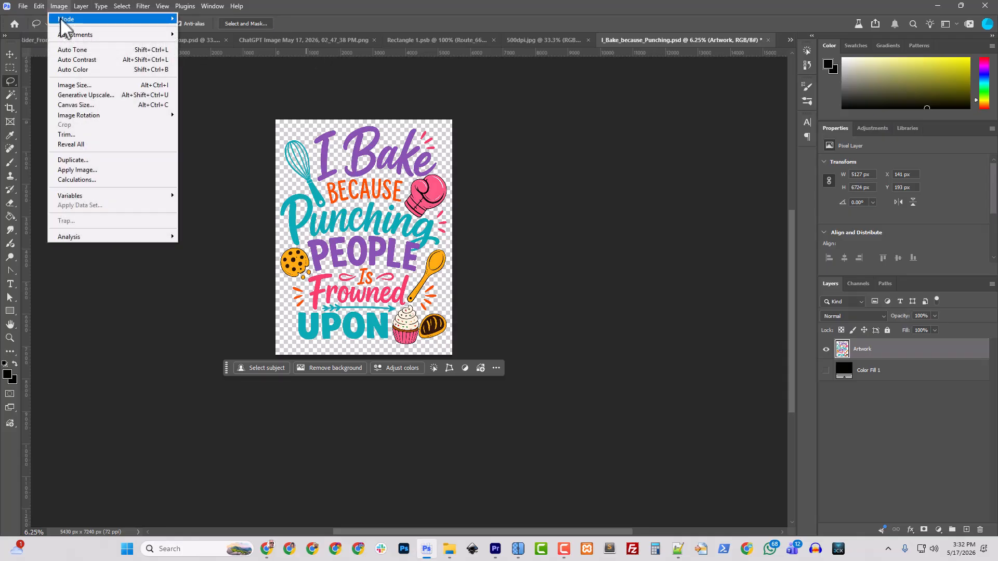
left_click(68, 140)
left_click(491, 211)
key("l")
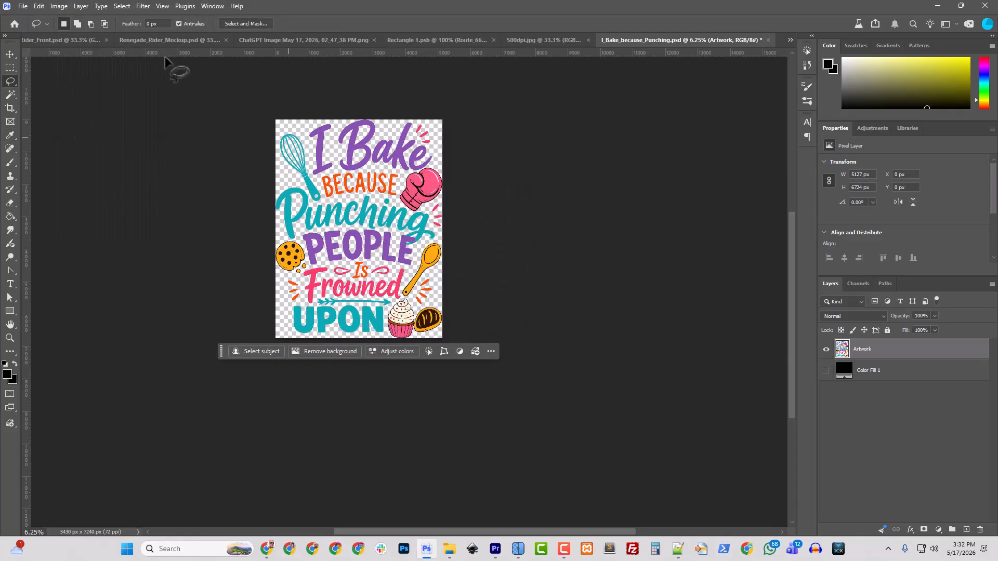
Resize the image to a height of 19 inches at a resolution of 300 pixels per inch, keeping the proportions.
left_click(58, 6)
left_click(84, 86)
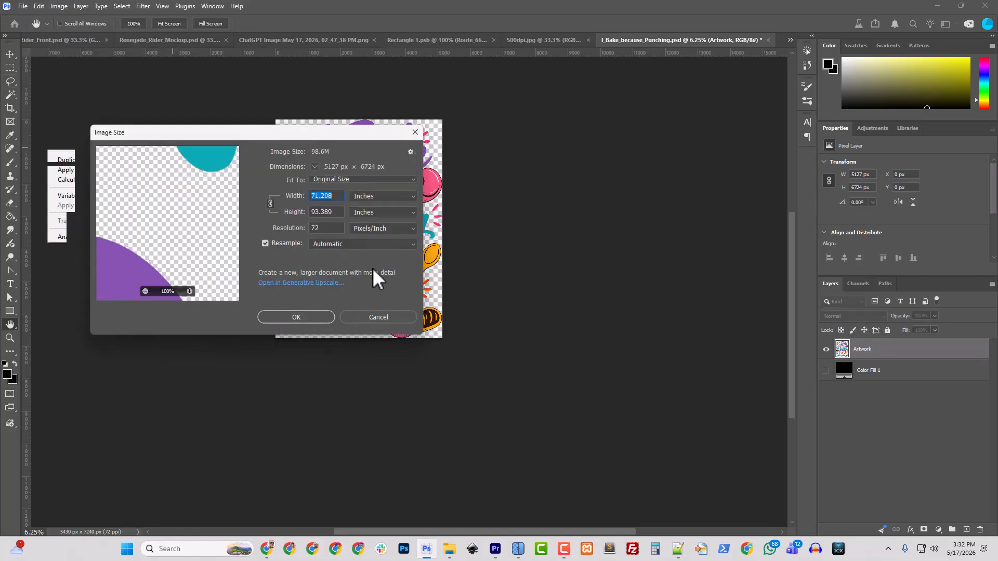
double_click(319, 229)
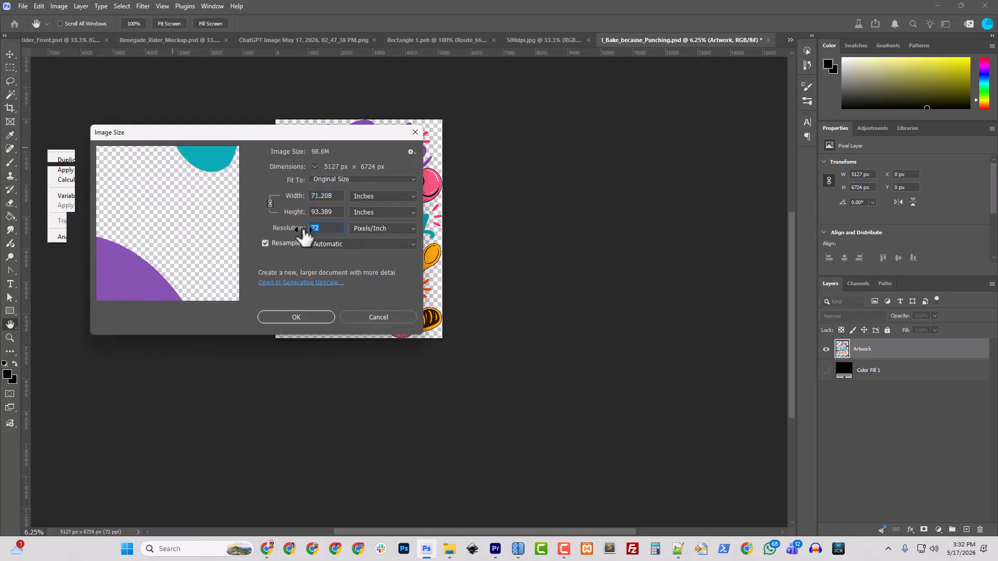
type("300")
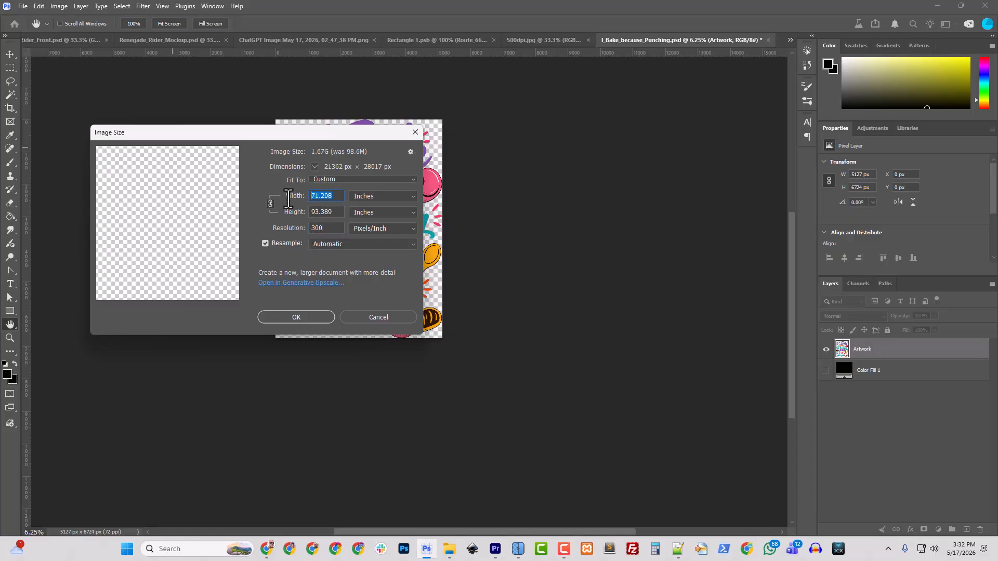
type("15")
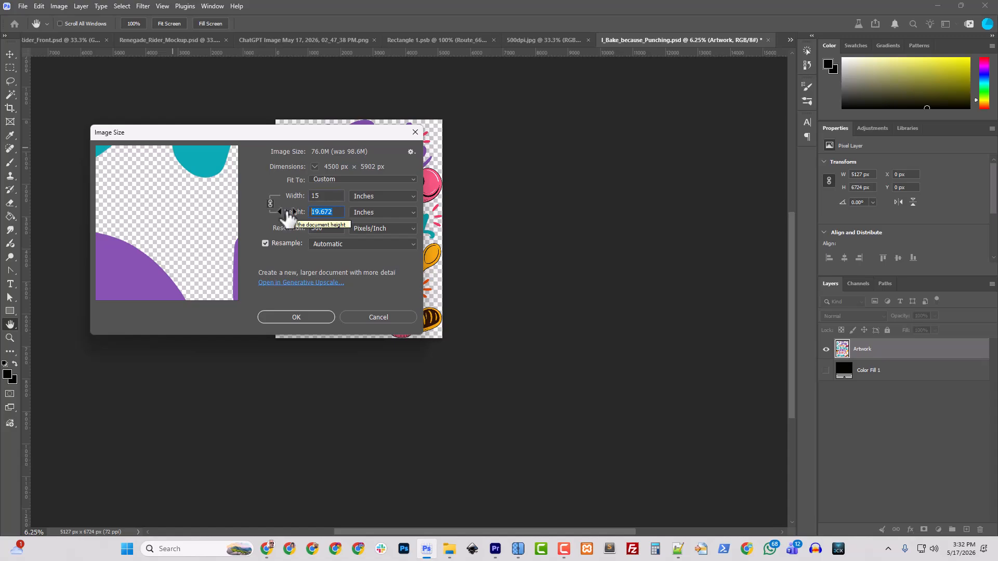
type("19")
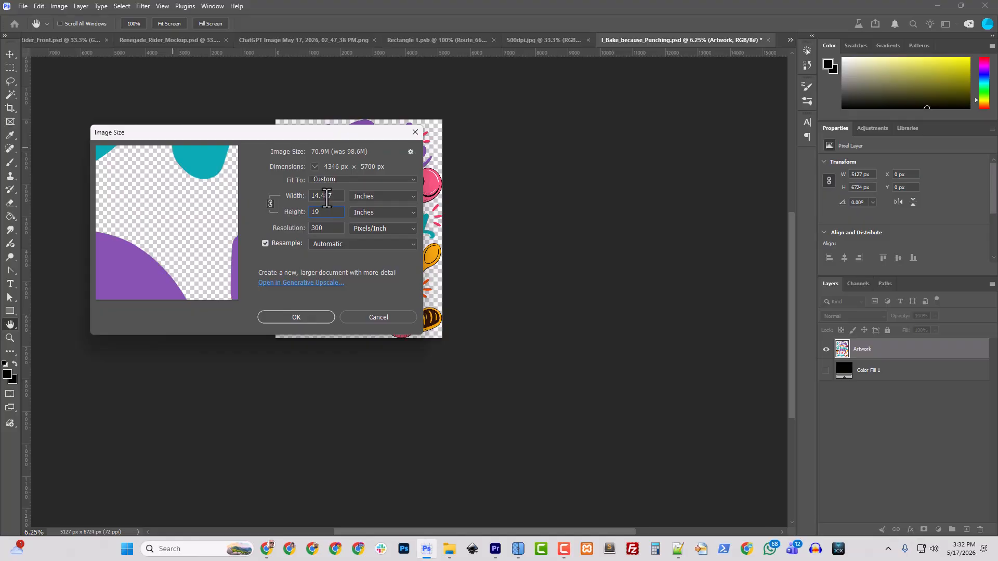
left_click(298, 317)
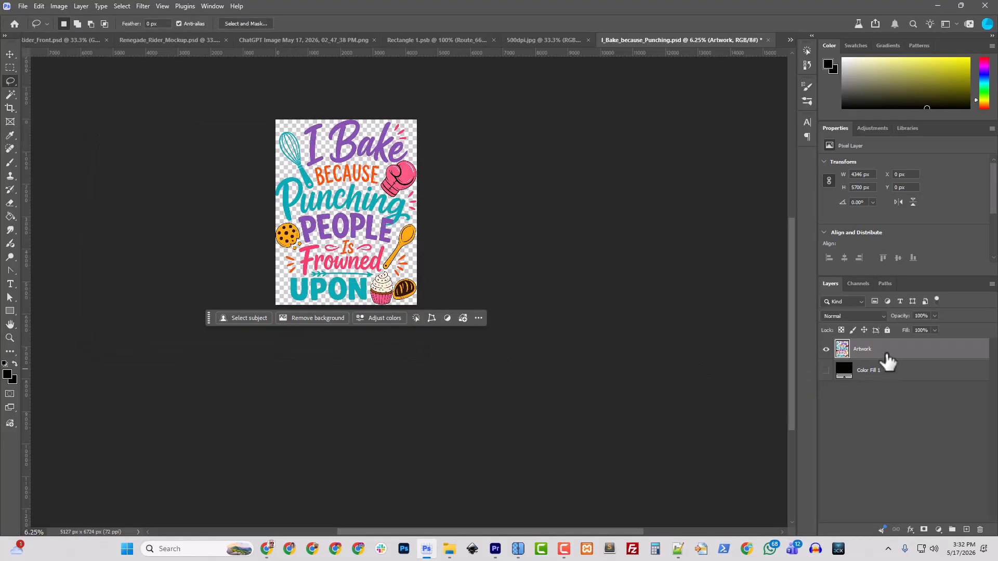
Add a layer mask from transparency to the Artwork layer, display the mask alone, and apply a Threshold of 128 to it.
left_click(80, 6)
mouse_move(151, 181)
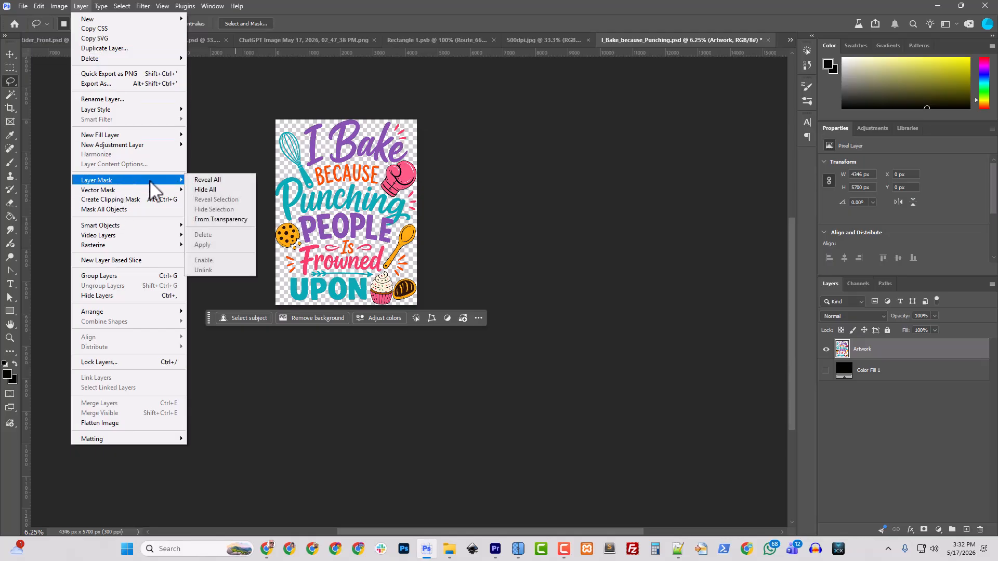
left_click(211, 219)
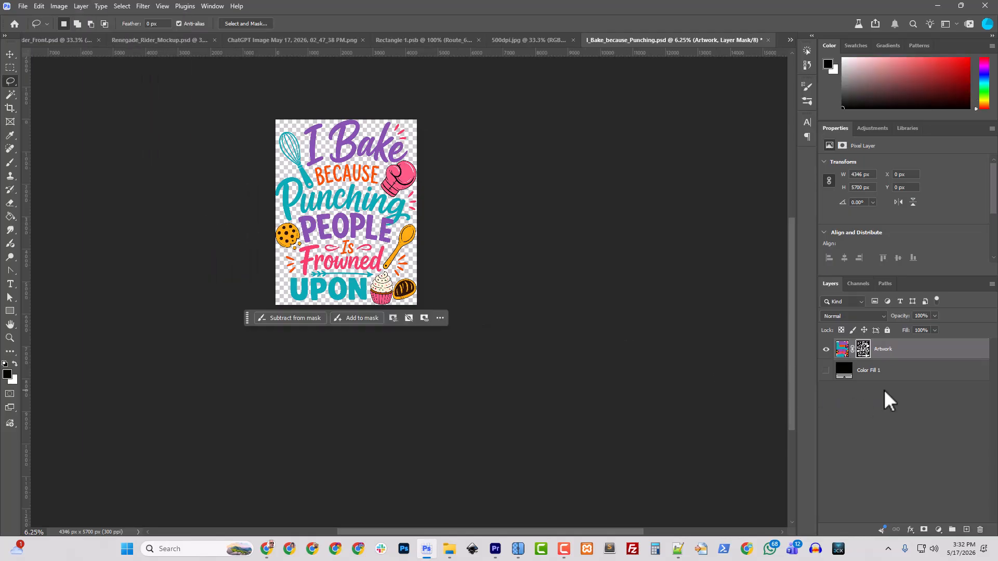
left_click(862, 350, "alt")
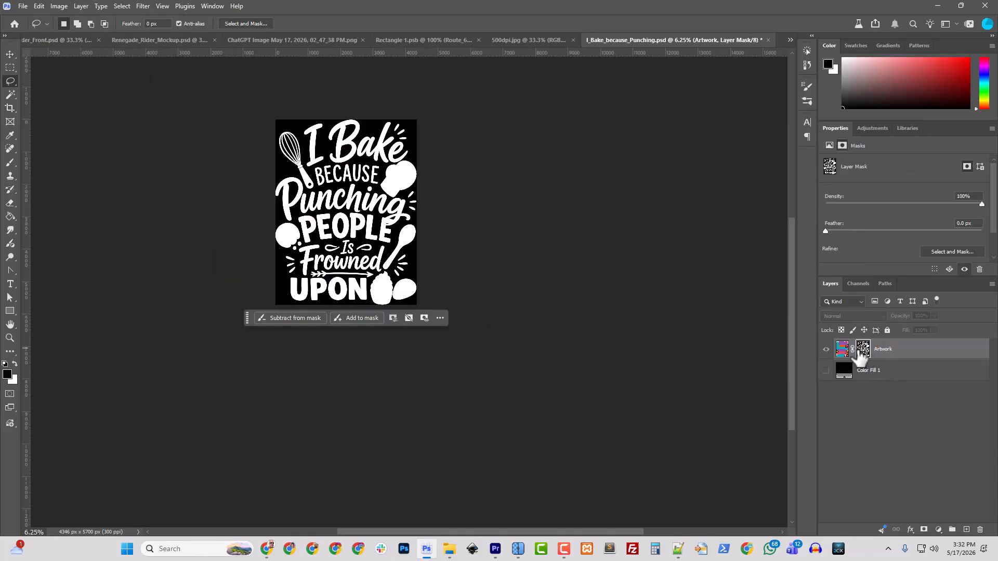
left_click(60, 7)
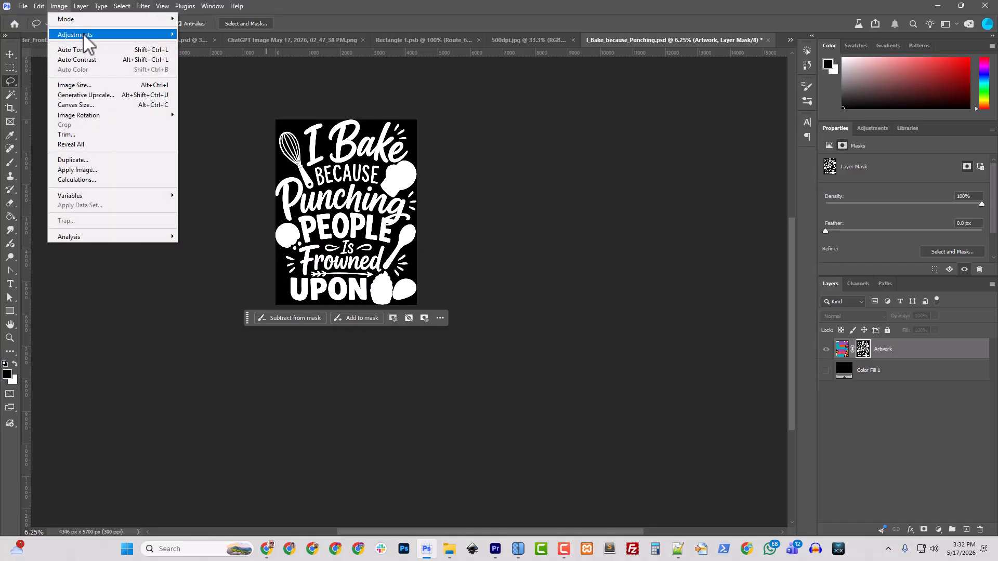
mouse_move(86, 35)
left_click(206, 164)
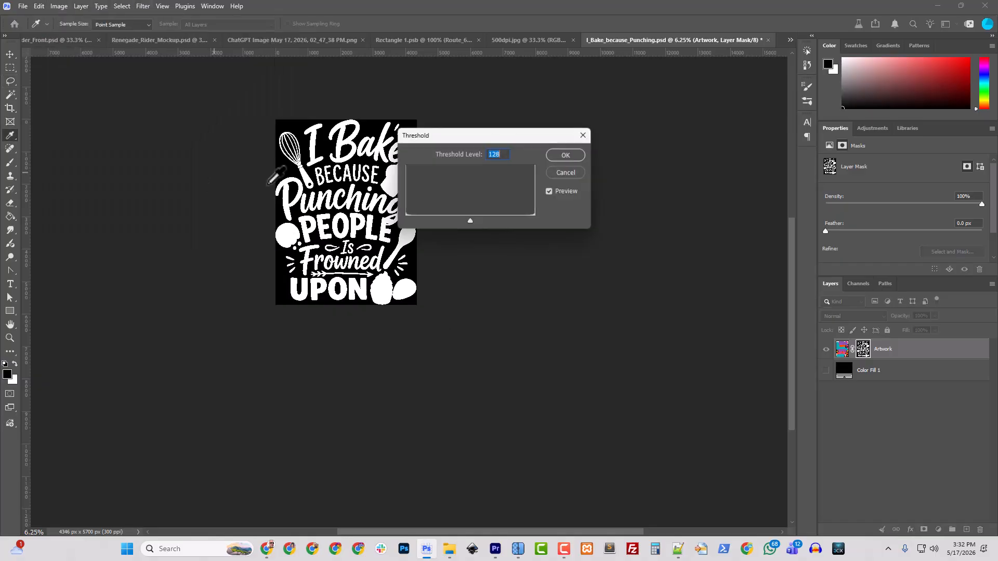
left_click(576, 154)
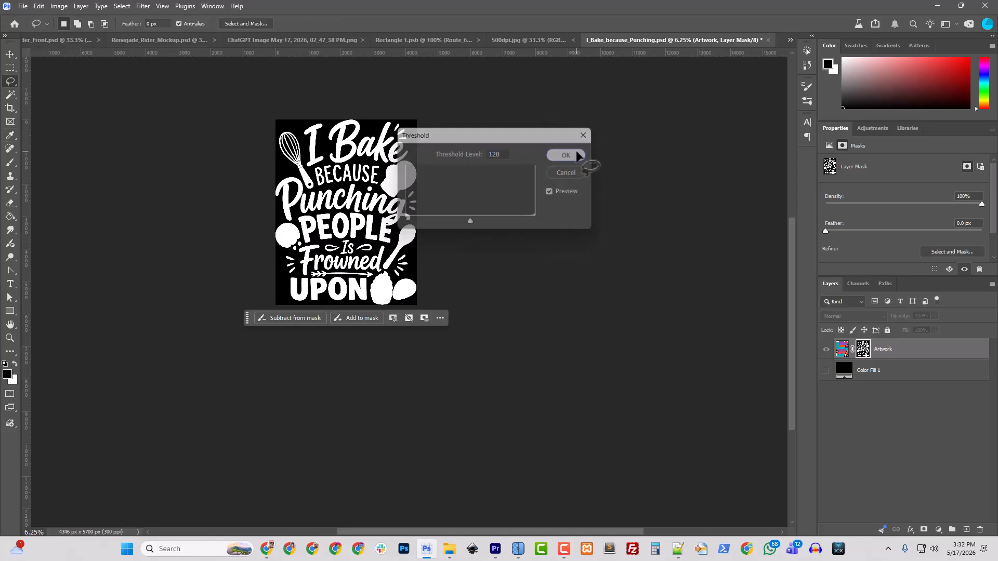
Export the design as I_Bake_because_Punching.png to the Downloads folder, replacing the existing file.
left_click(23, 6)
mouse_move(144, 190)
left_click(179, 189)
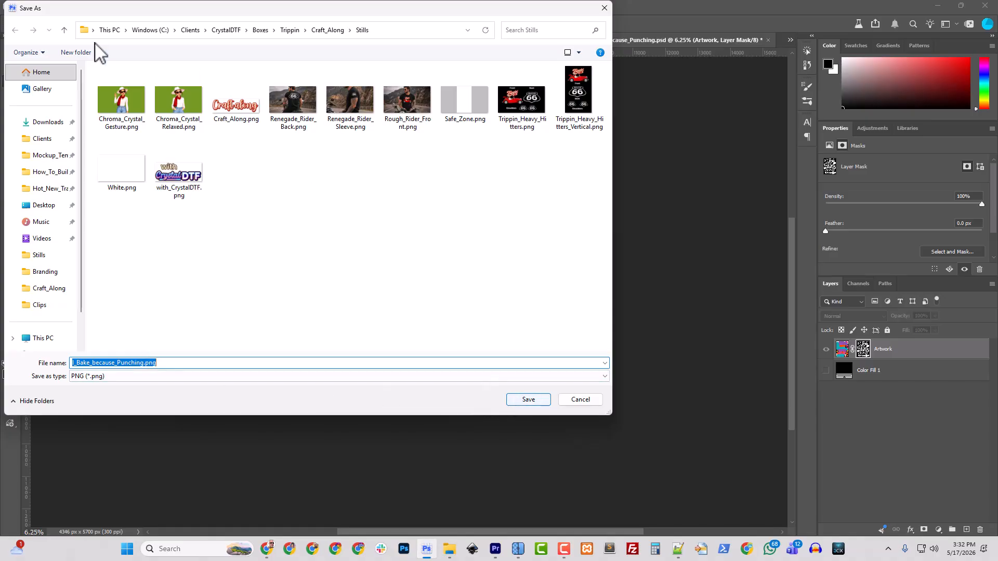
left_click(46, 123)
left_click(530, 401)
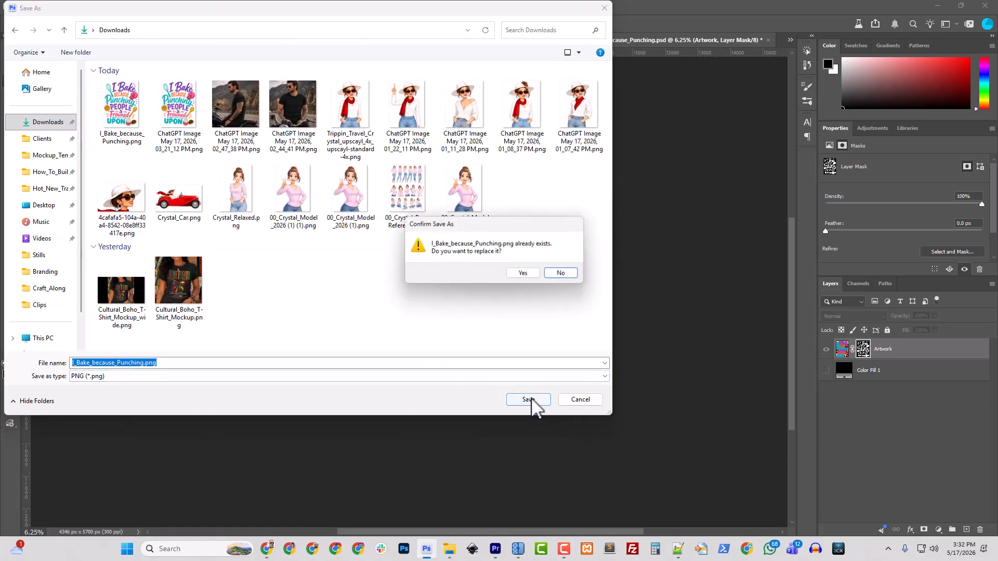
left_click(529, 275)
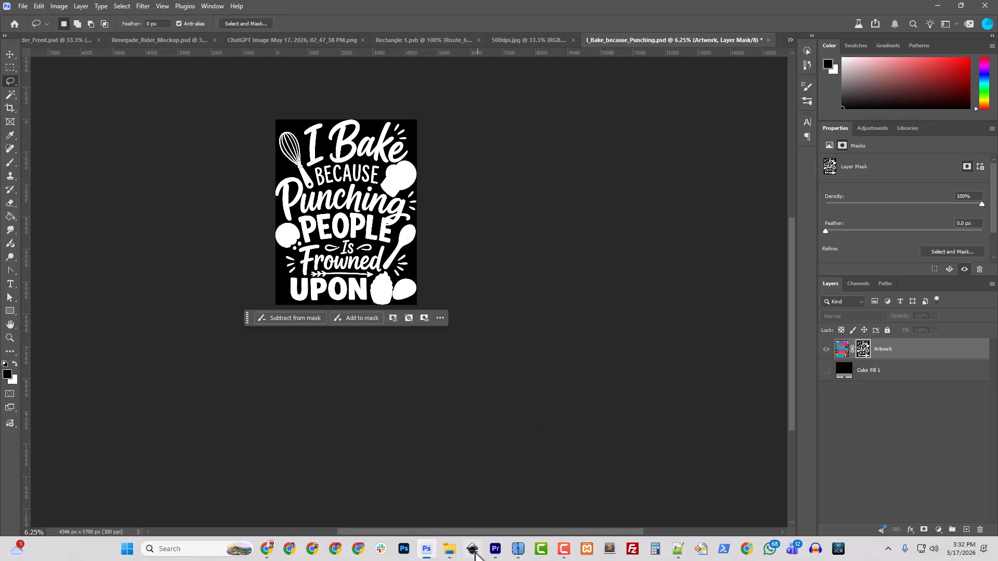
Open the exported I_Bake_because_Punching.png from Downloads in the image viewer and examine it in a maximized window.
left_click(449, 548)
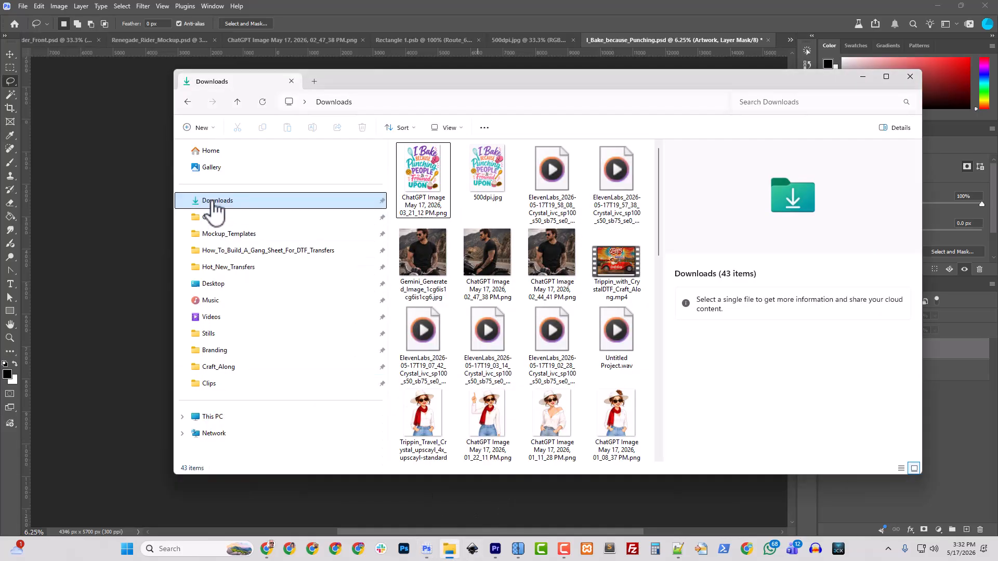
double_click(423, 174)
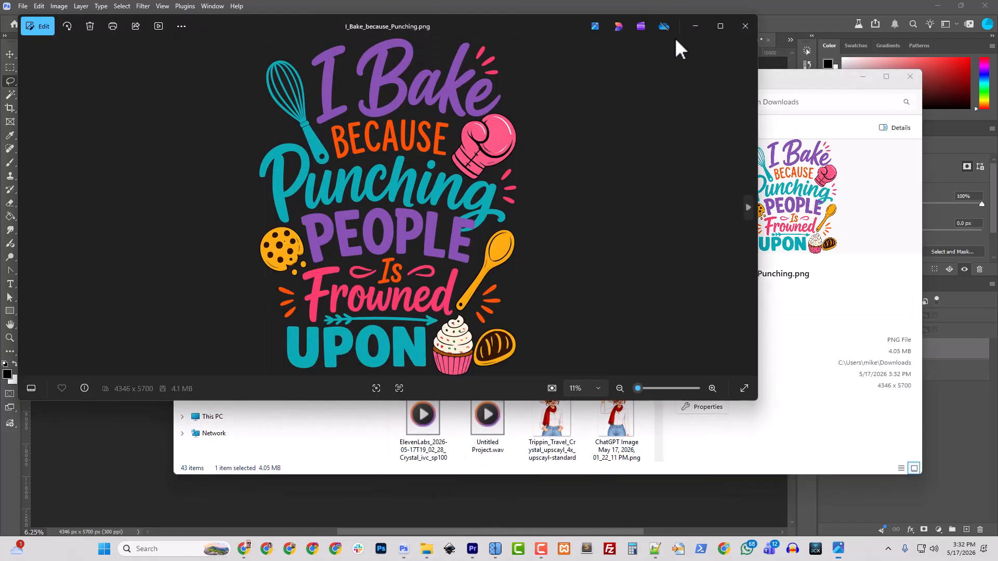
left_click(720, 25)
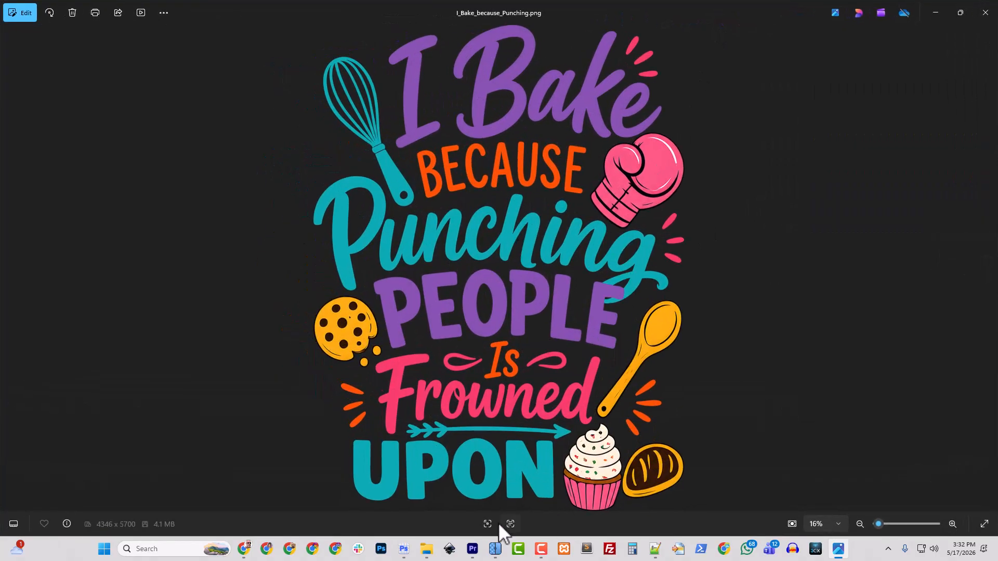
Return to Photoshop, undo the edits back to the rotated Artwork smart object, and open its contents for editing.
left_click(405, 549)
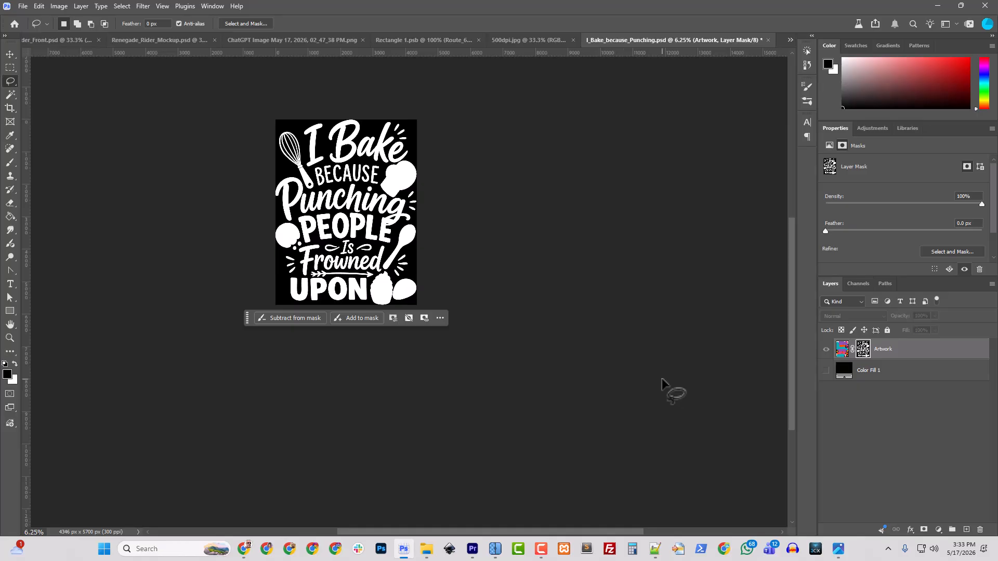
left_click(837, 353)
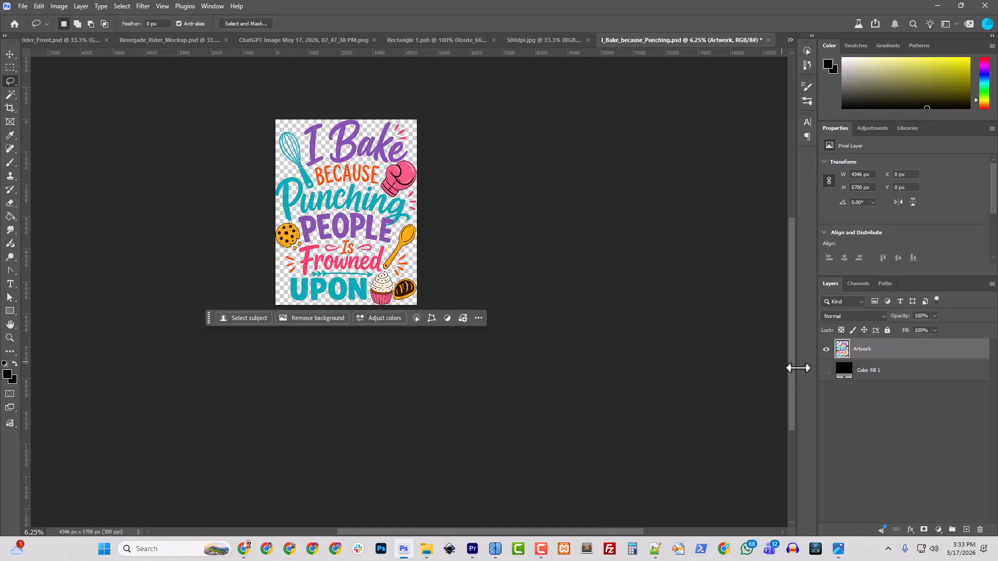
key("ctrl+z")
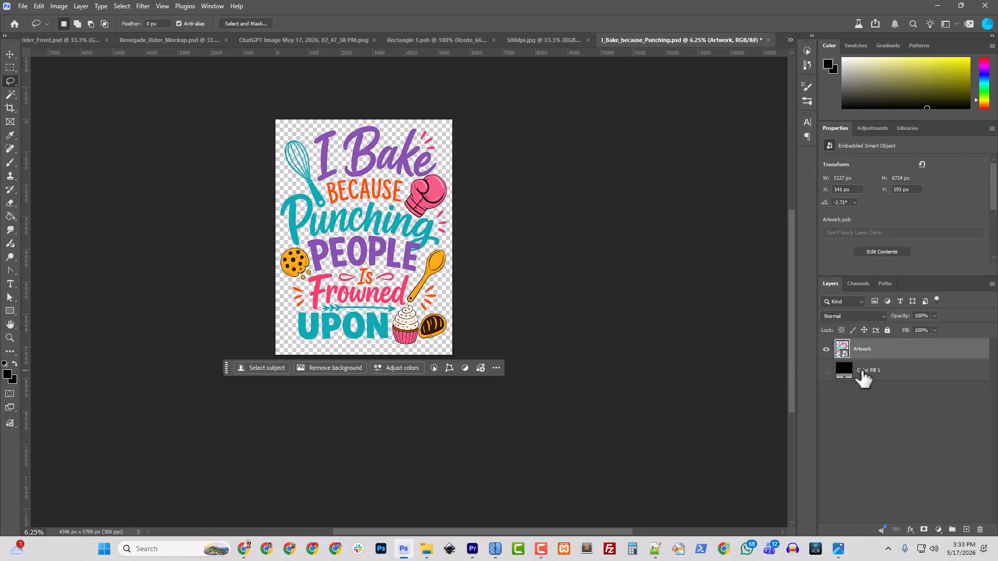
double_click(842, 349)
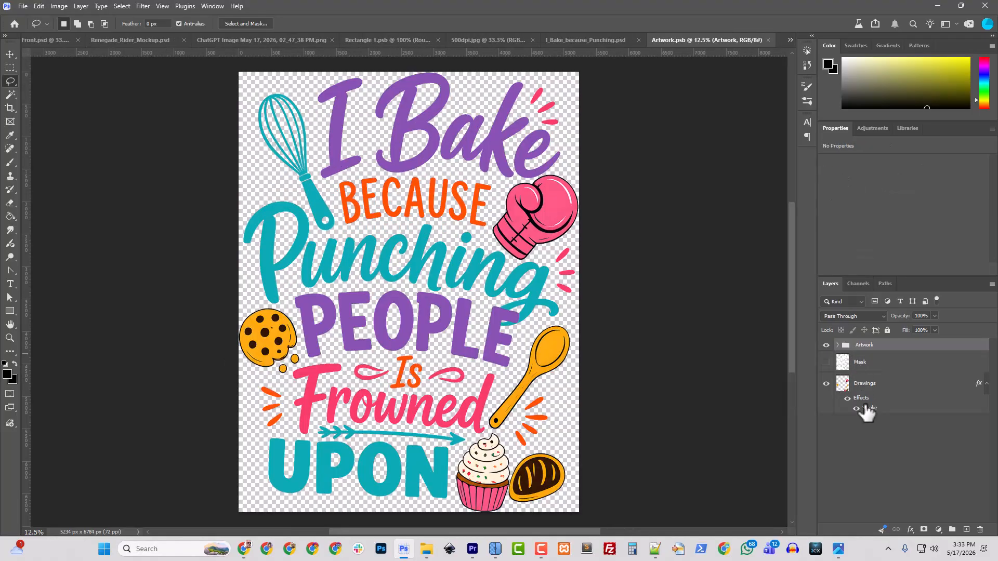
Move the Green layer above Purple in the Artwork group, and save both the smart object contents and the PSD.
left_click(837, 345)
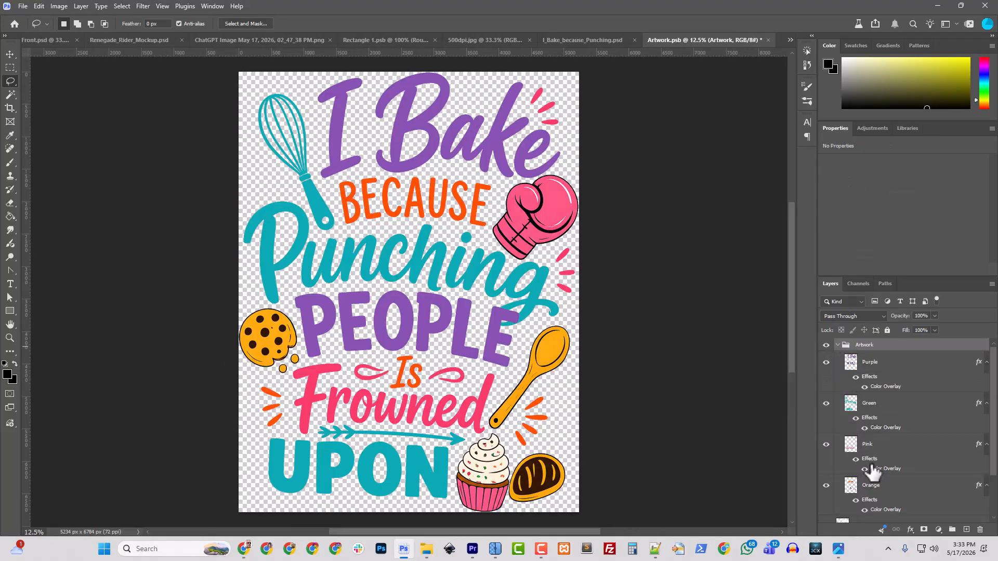
left_click_drag(875, 411, 874, 367)
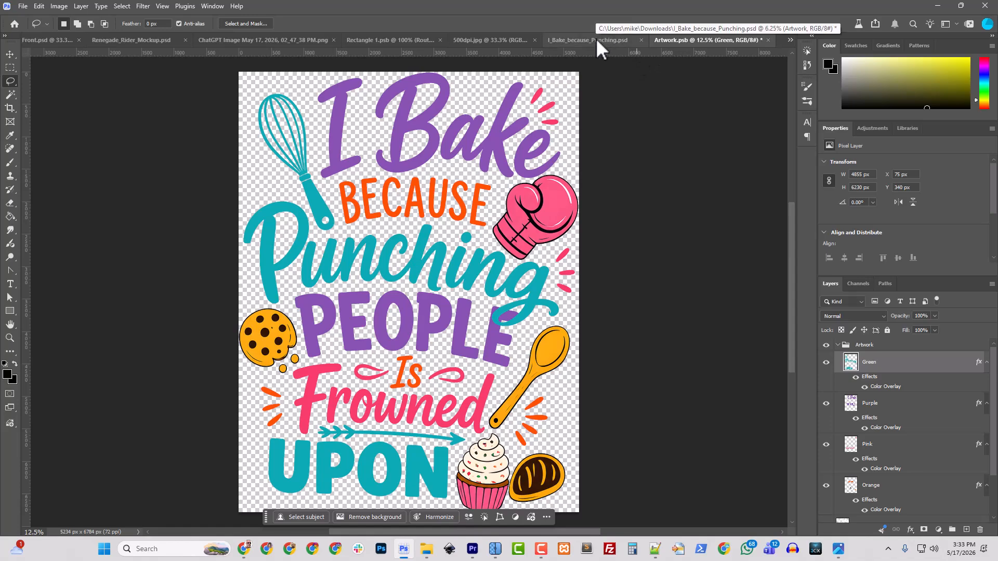
key("ctrl+s")
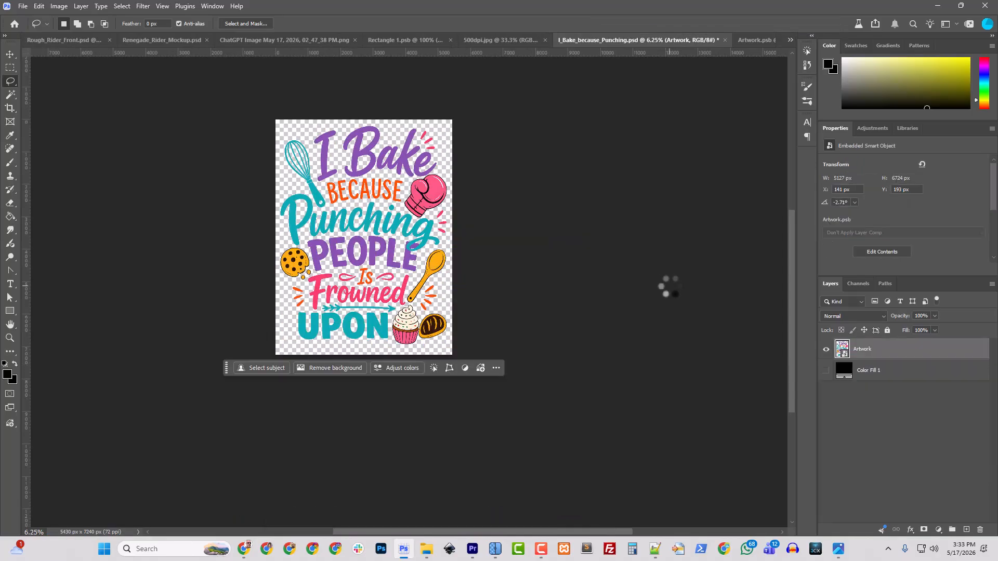
key("ctrl+s")
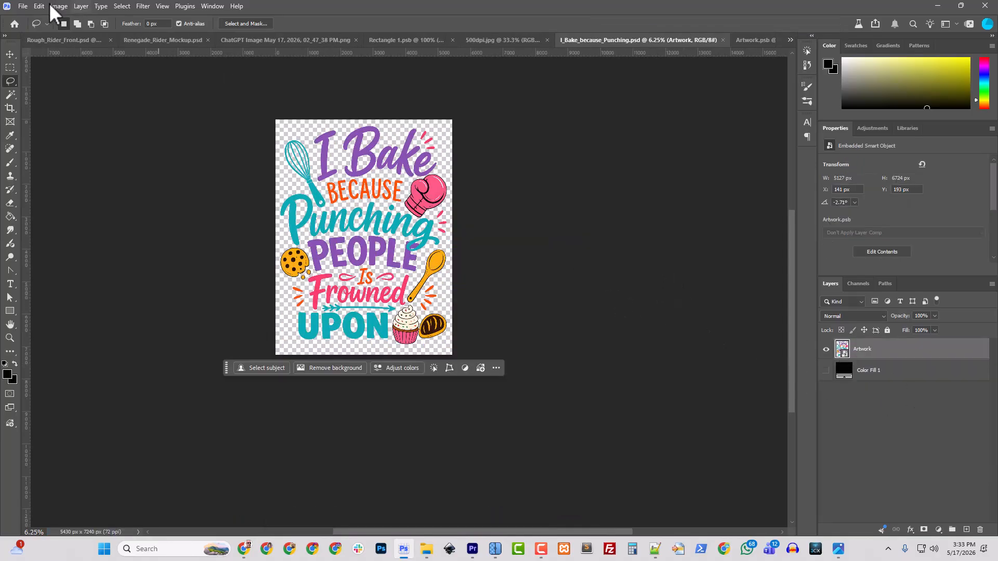
Rasterize the Artwork smart object in I_Bake_because_Punching.psd.
right_click(877, 359)
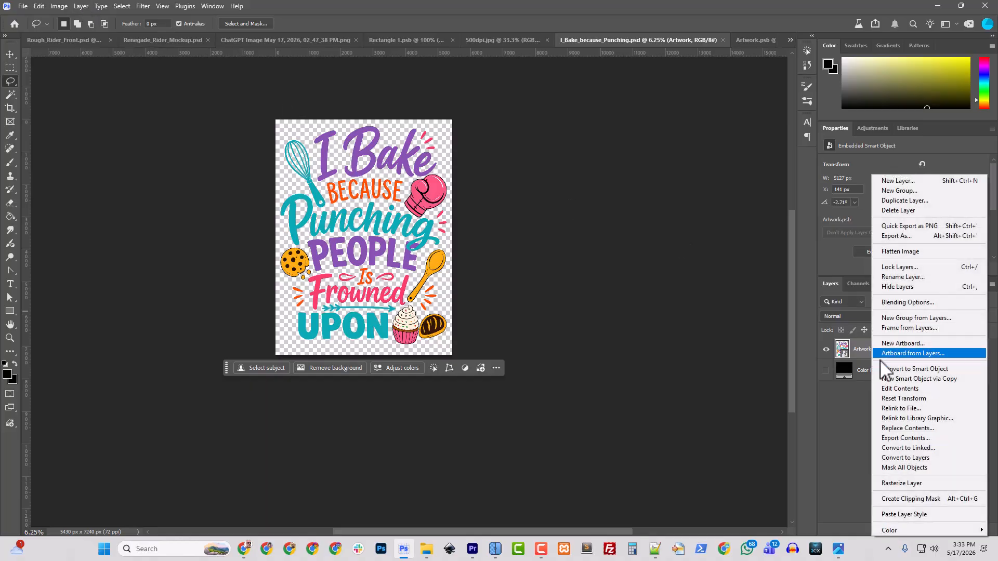
left_click(902, 483)
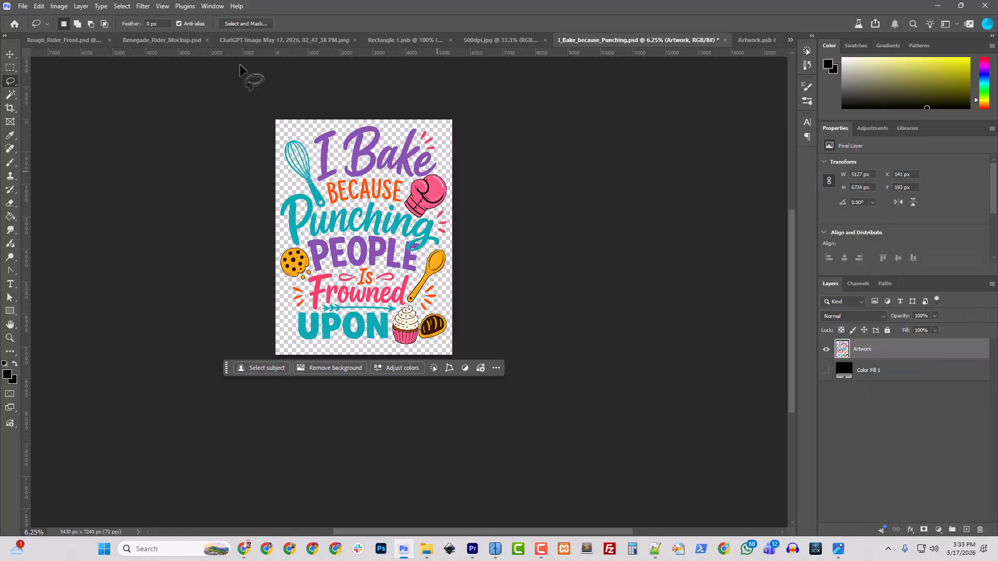
Try to resize the untrimmed image to a height of 19 inches at 300 pixels/inch.
left_click(58, 6)
left_click(76, 82)
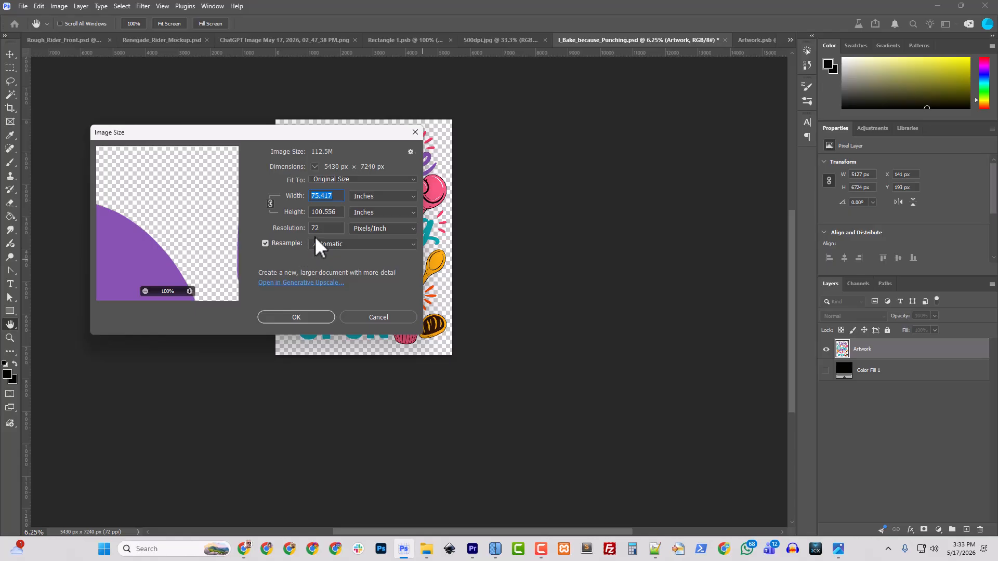
type("300")
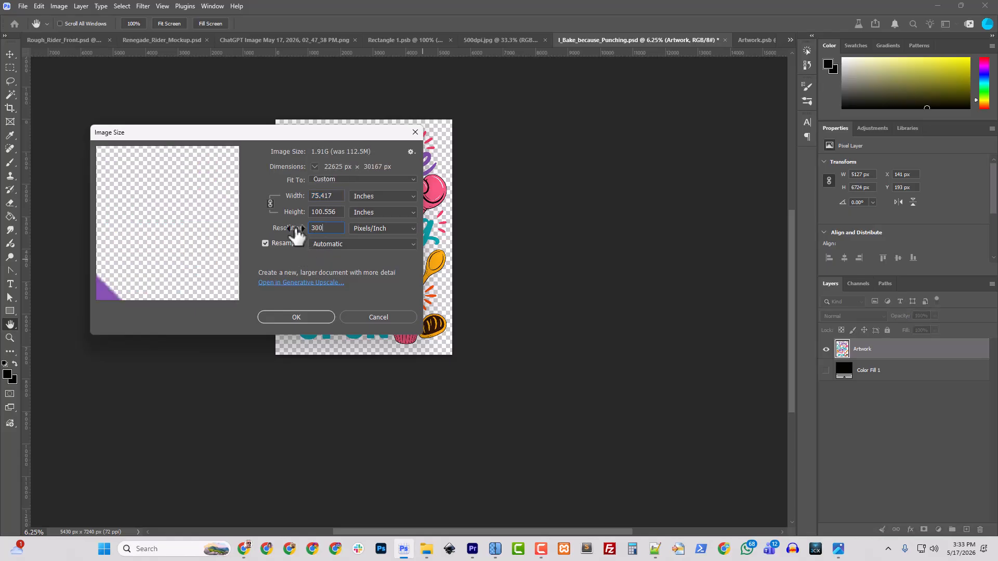
left_click(300, 199)
type("19")
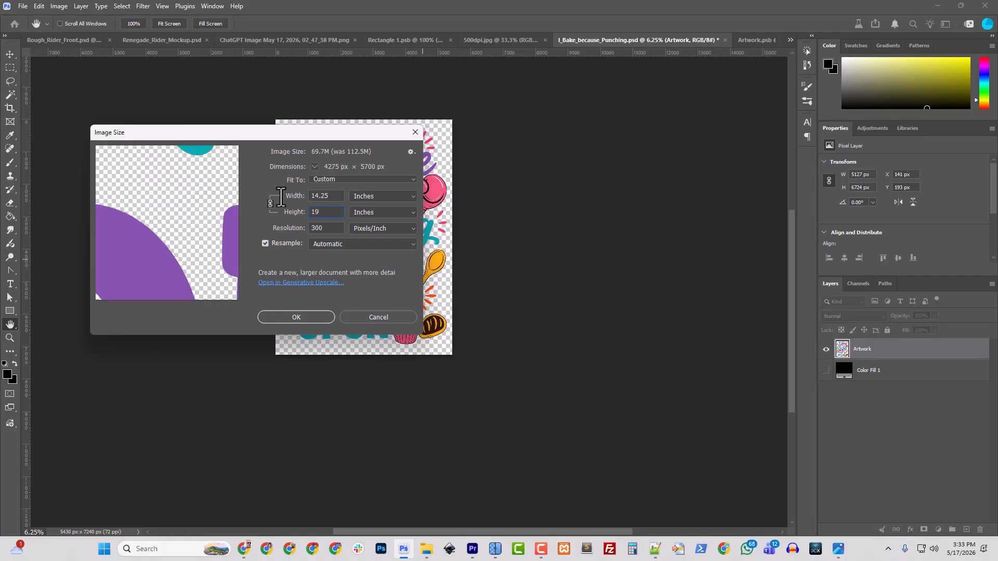
left_click(303, 317)
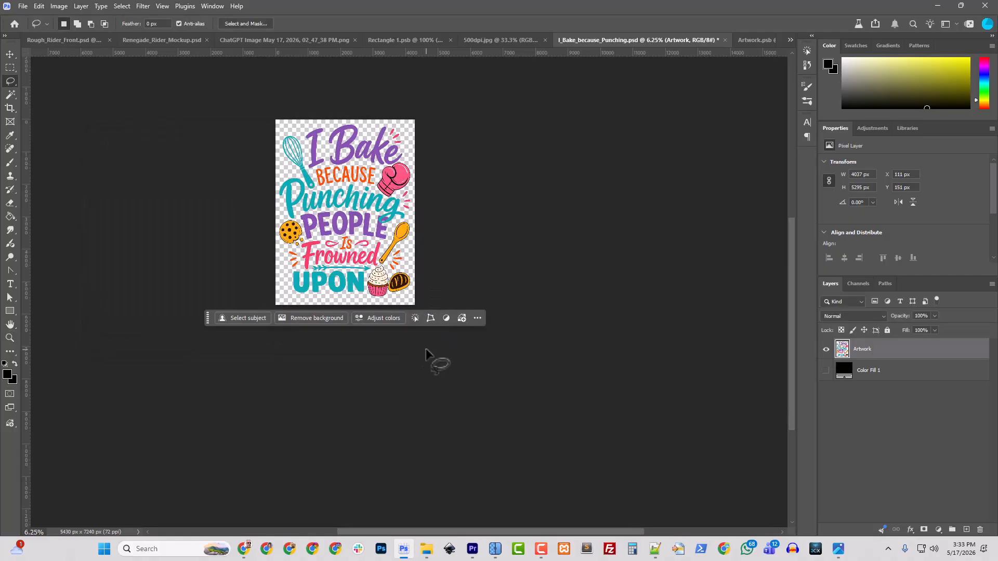
Trim the transparent margins off the canvas around the artwork.
left_click(50, 6)
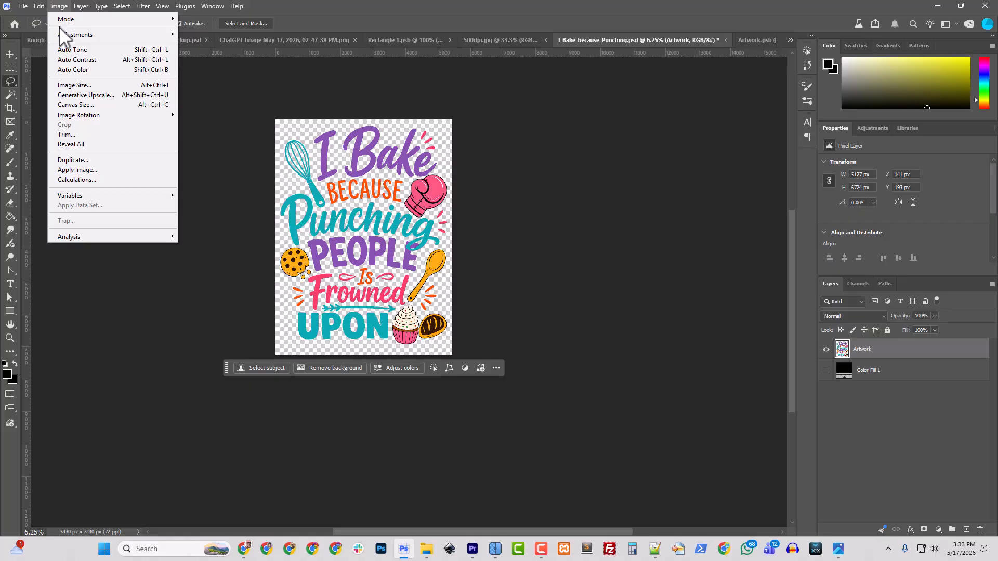
left_click(82, 139)
left_click(492, 211)
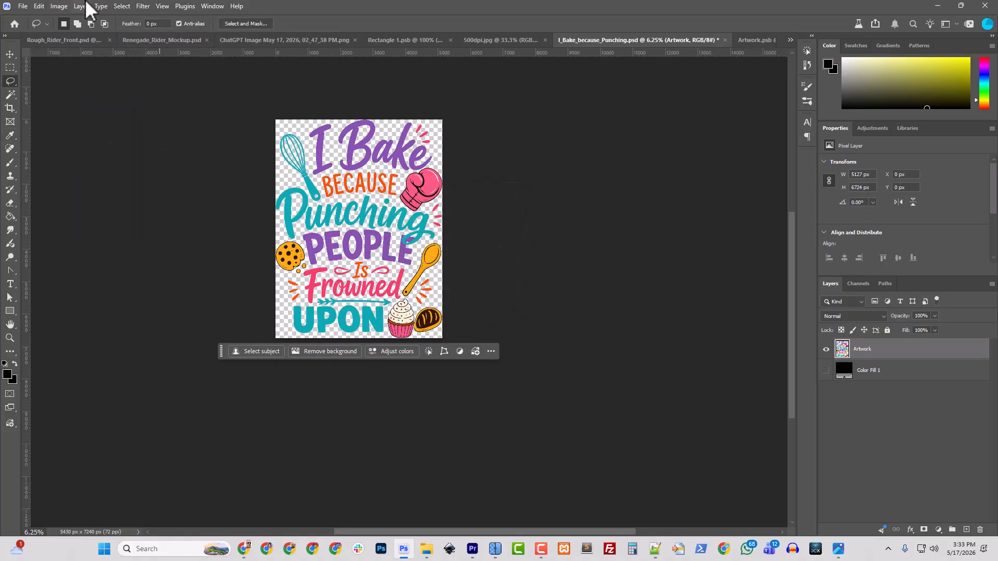
Resize the trimmed image to a height of 19 inches at 300 pixels/inch.
left_click(59, 6)
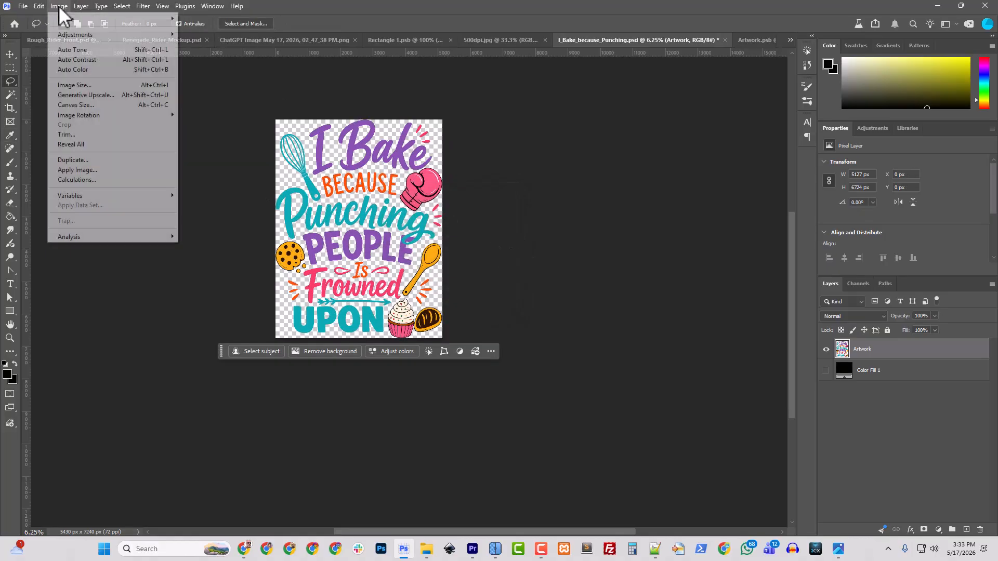
left_click(72, 85)
double_click(317, 228)
type("300")
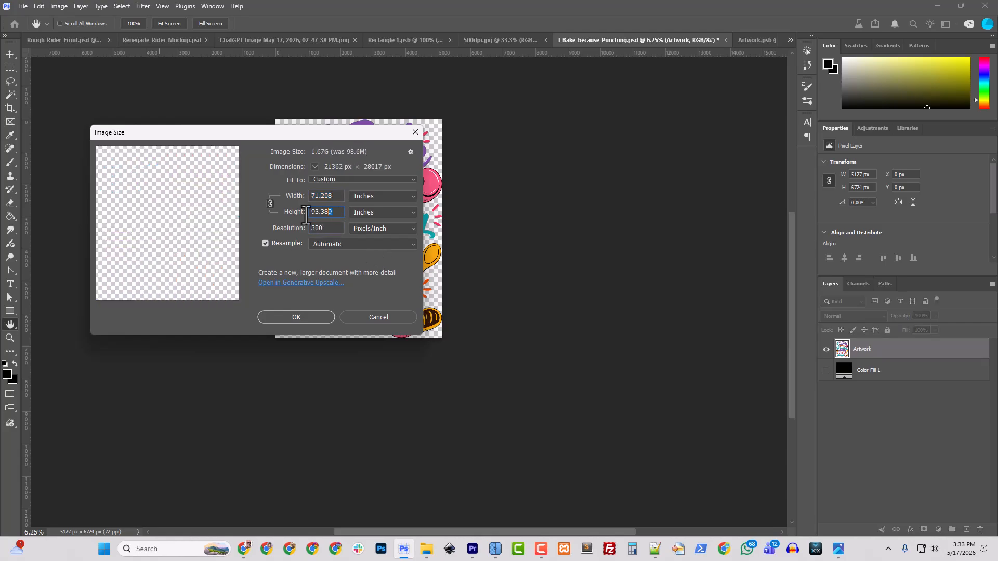
type("19")
key("Return")
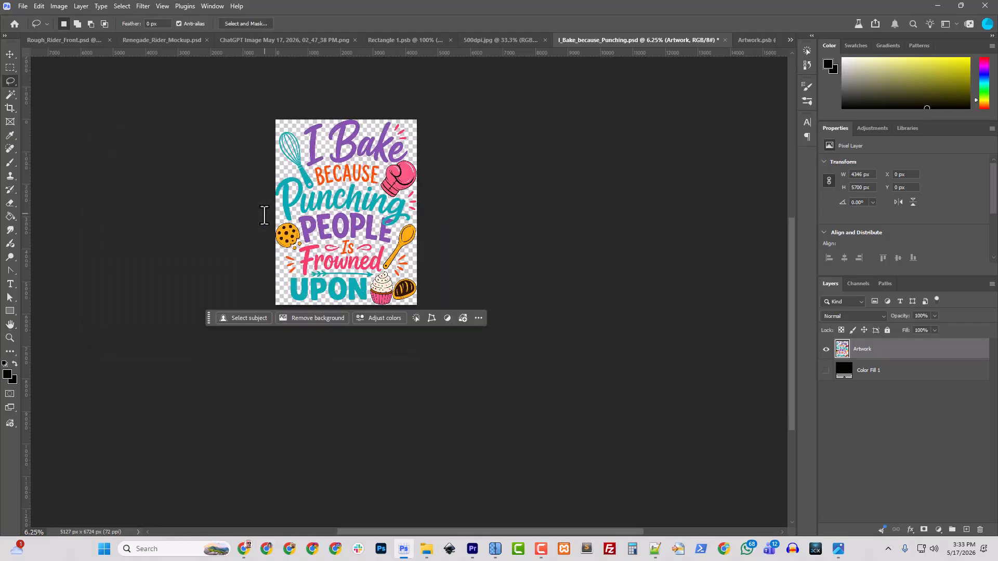
Add a layer mask from transparency to the Artwork layer, and undo both the mask and the image resize.
right_click(867, 351)
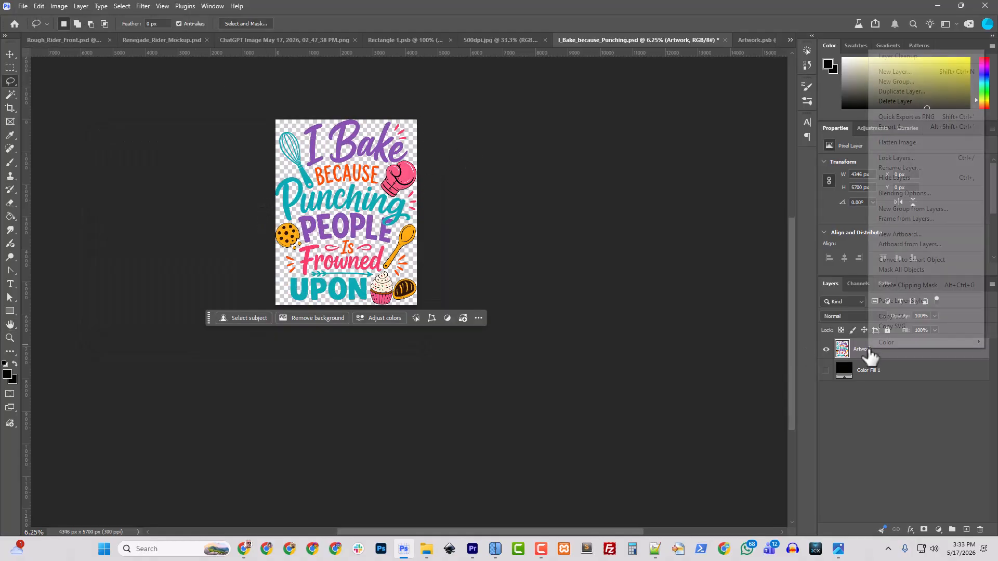
left_click(82, 8)
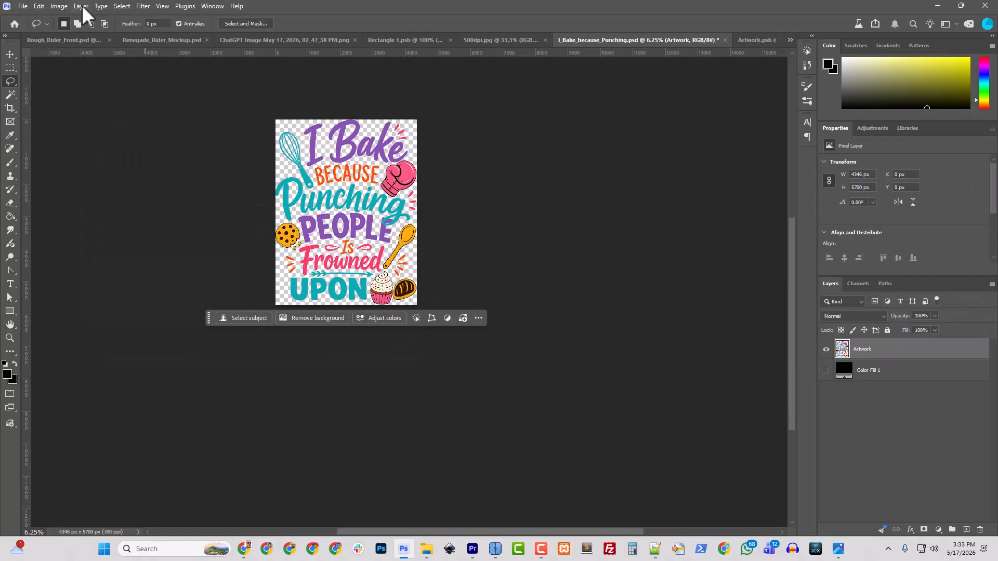
left_click(80, 6)
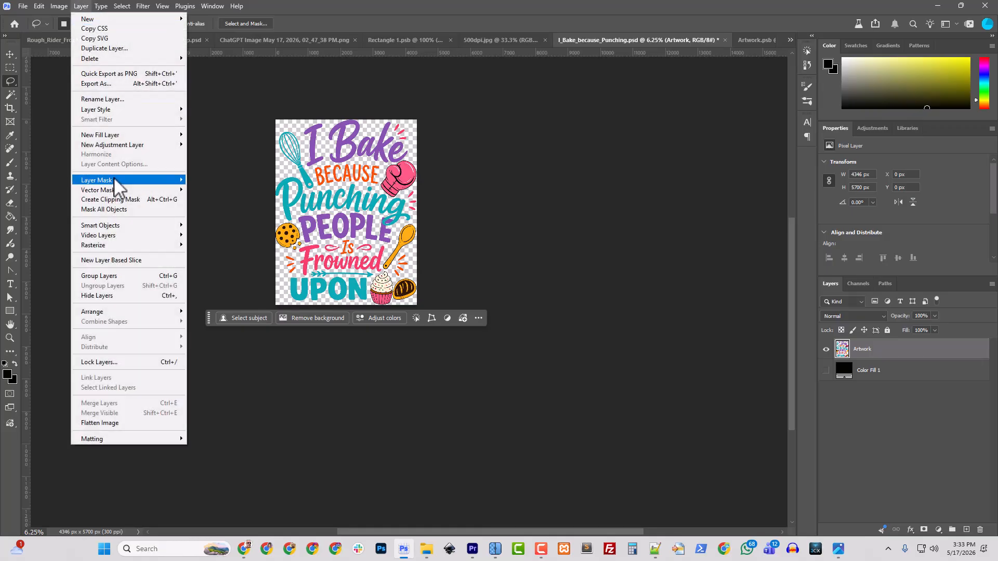
mouse_move(114, 178)
left_click(225, 219)
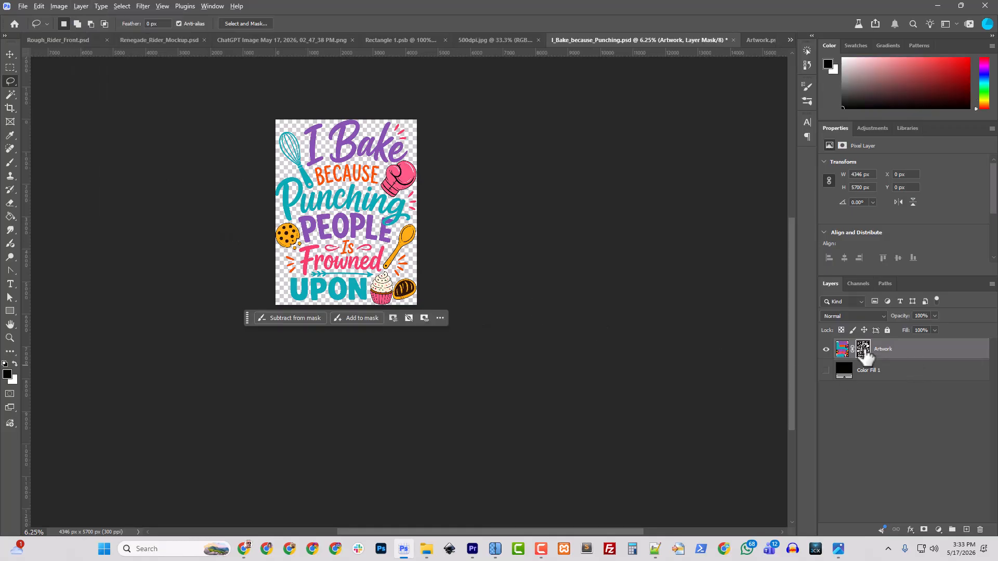
key("ctrl+0")
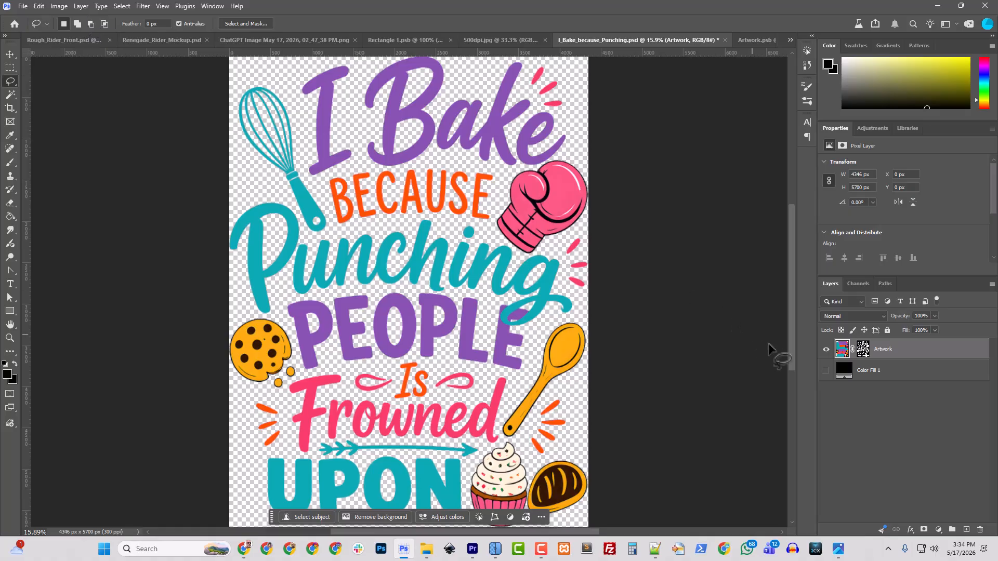
key("ctrl+z")
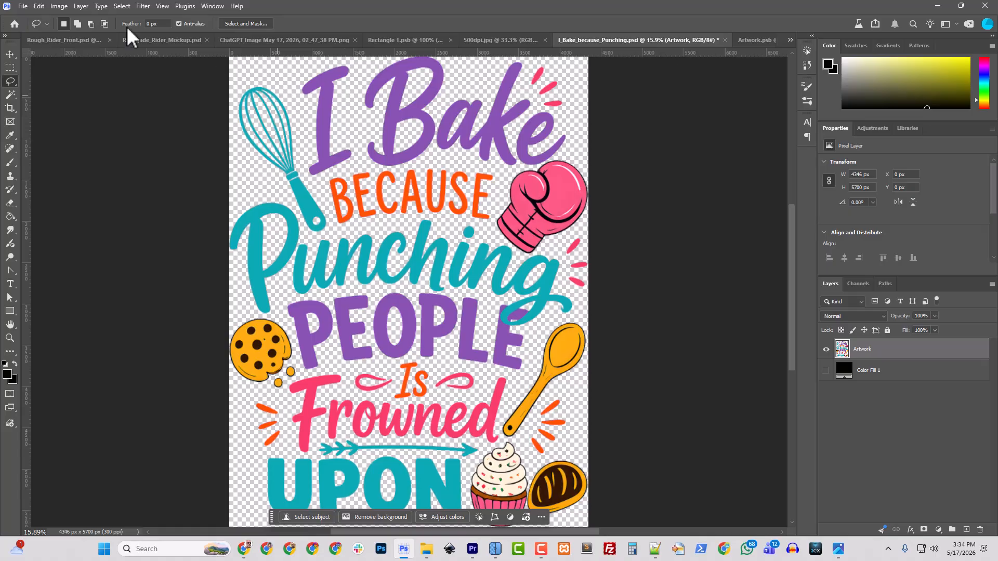
key("ctrl+z")
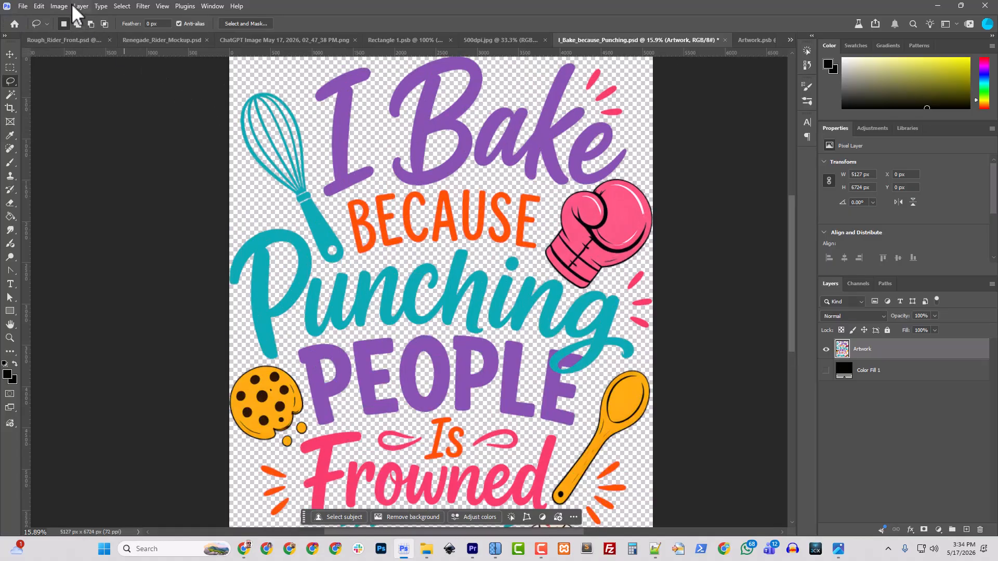
Set the trimmed image's resolution to 300 pixels/inch and its height to 19 inches.
left_click(59, 7)
left_click(76, 84)
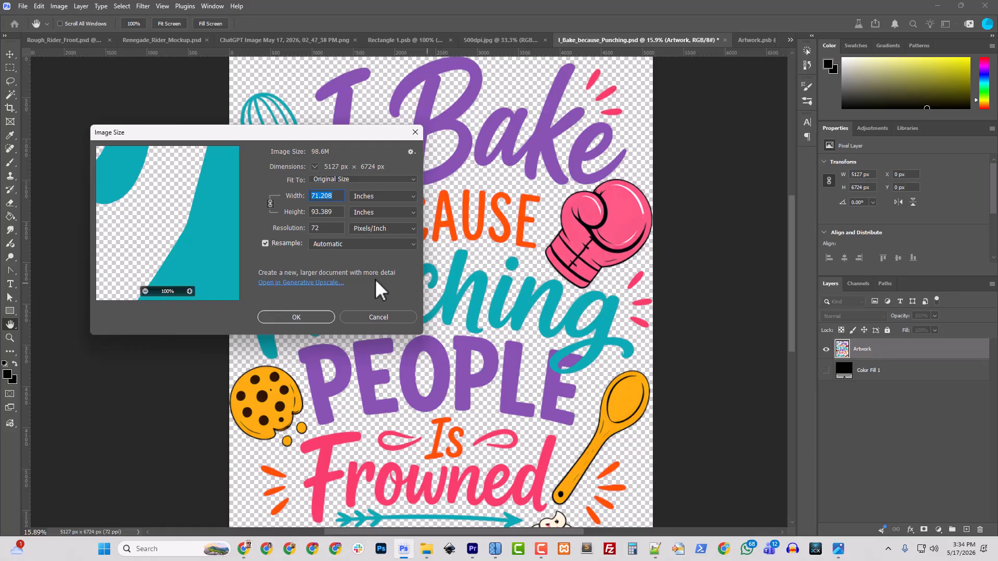
left_click_drag(323, 227, 289, 229)
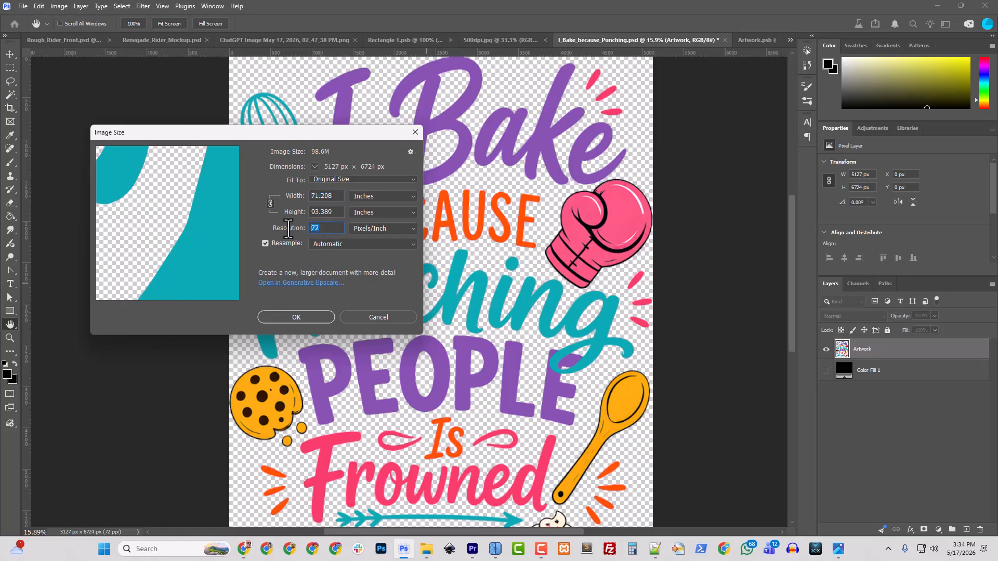
type("300")
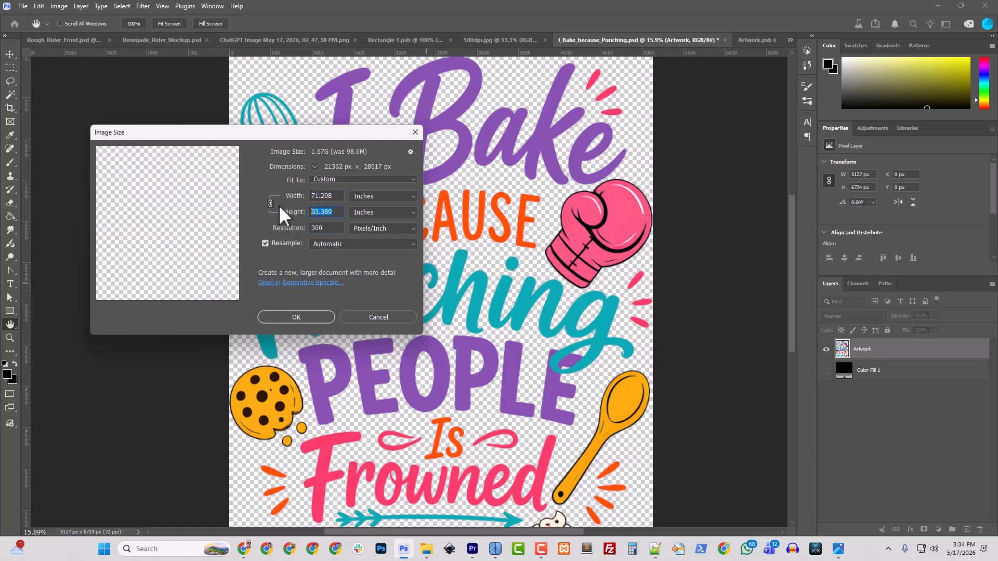
type("19")
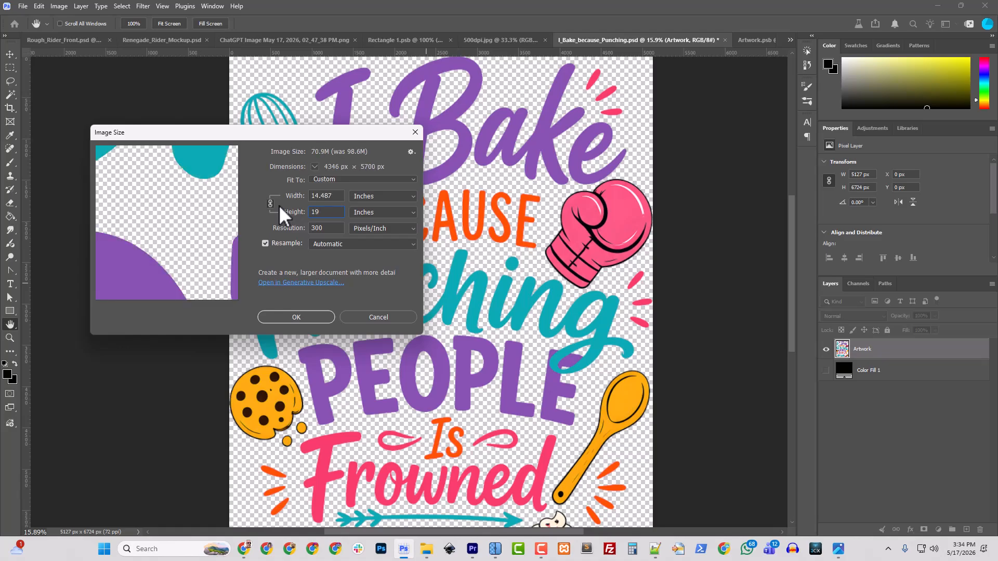
key("Return")
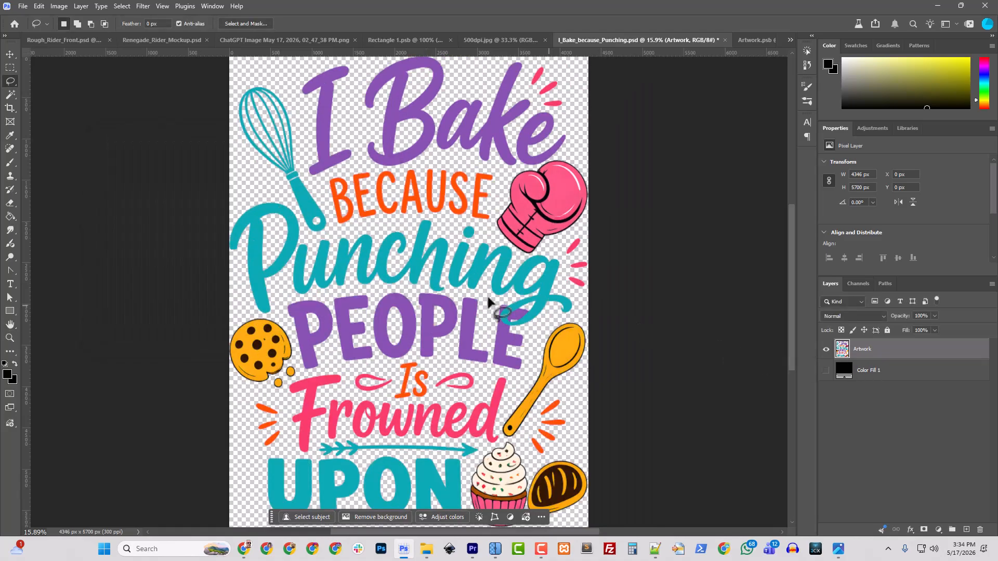
Add a layer mask from transparency to the resized Artwork layer and display the mask alone.
scroll(488, 300, "up", 6)
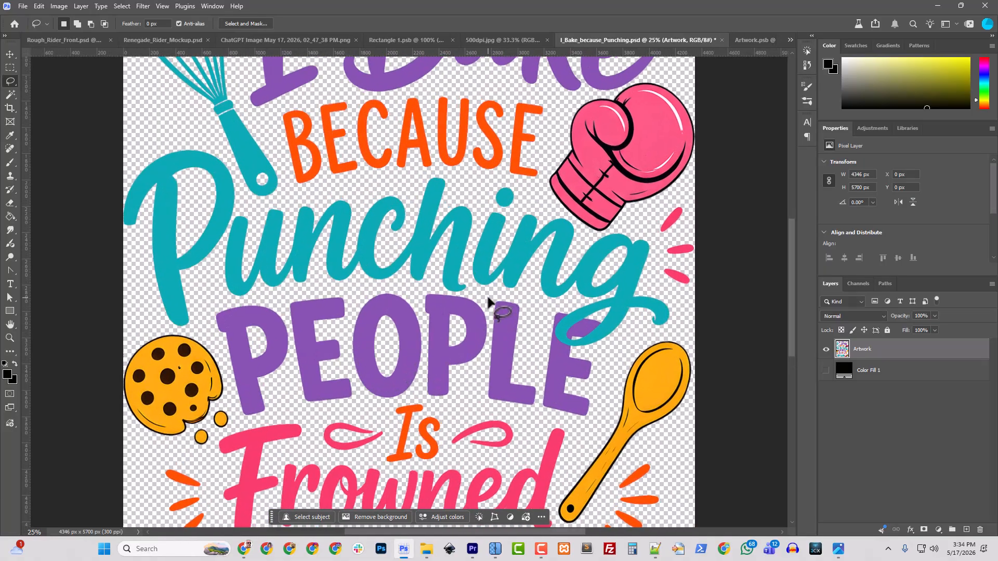
key("ctrl+0")
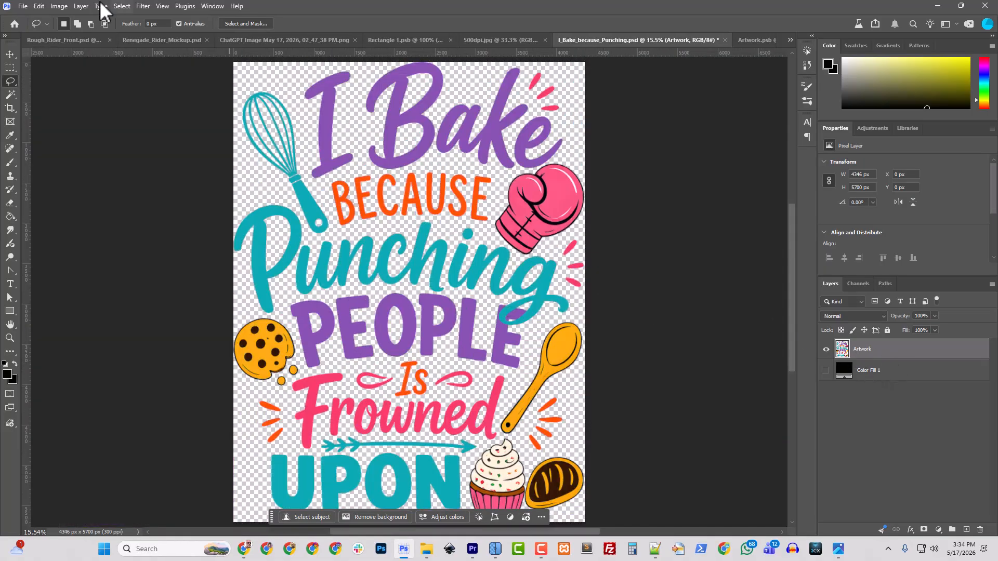
left_click(81, 6)
mouse_move(156, 180)
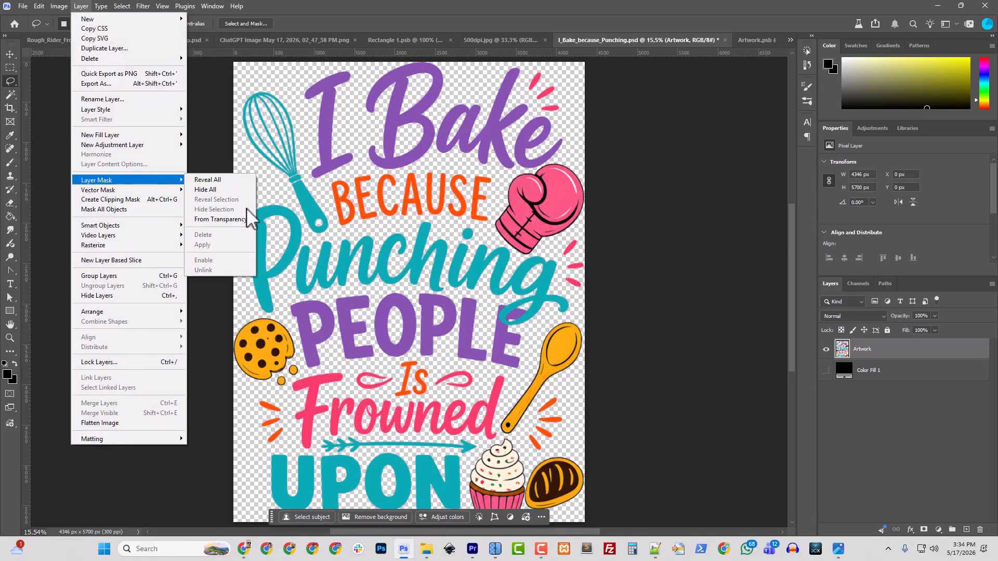
left_click(244, 219)
left_click(863, 349, "alt")
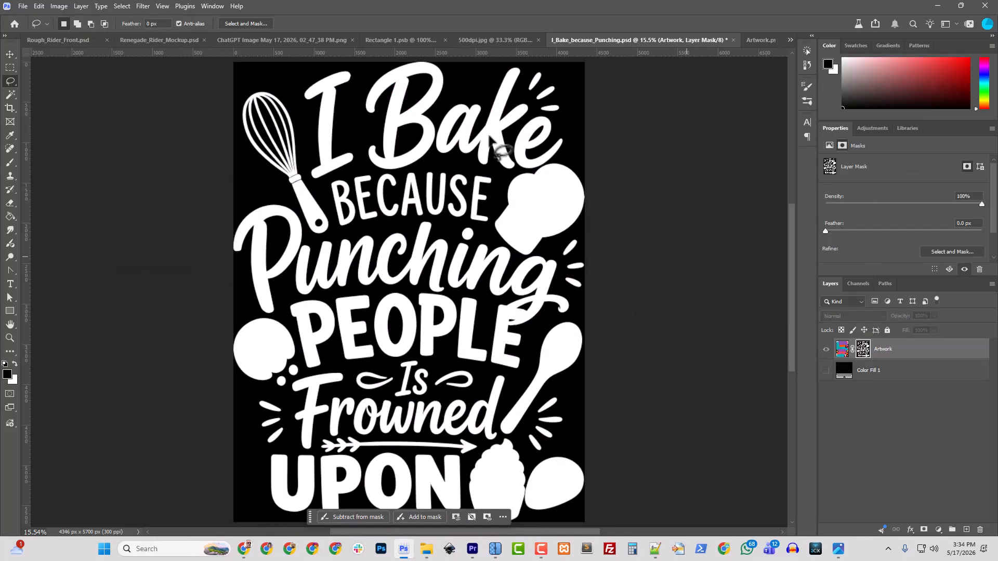
Apply a Threshold of 128 to the Artwork layer's mask and return to the full-color artwork view.
left_click(59, 6)
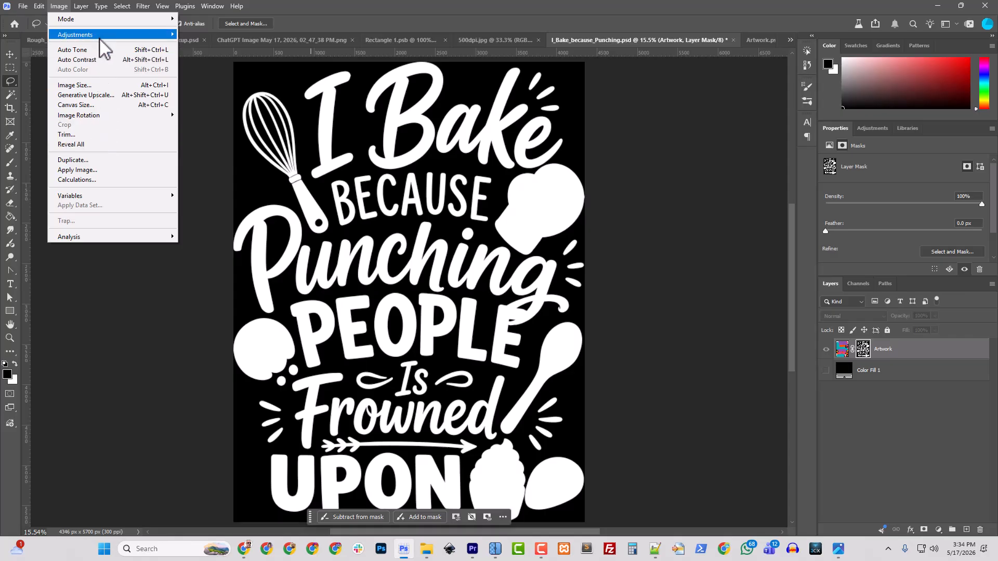
mouse_move(101, 37)
left_click(248, 164)
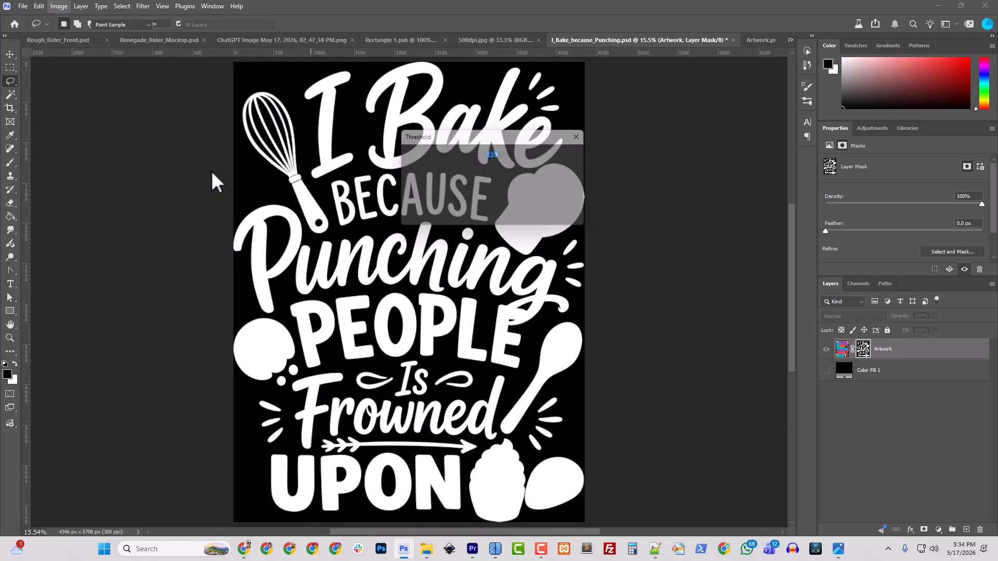
left_click(567, 156)
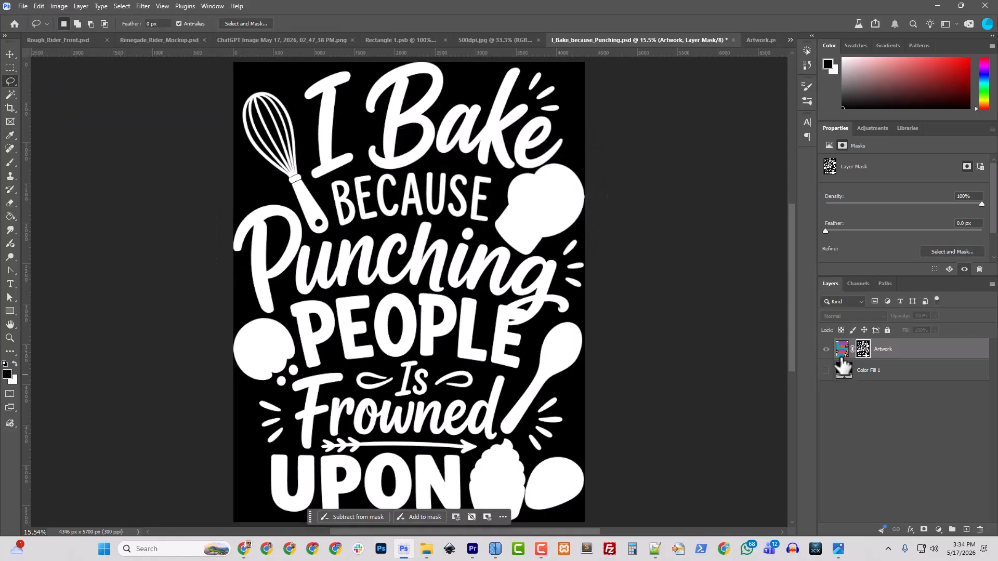
left_click(842, 351)
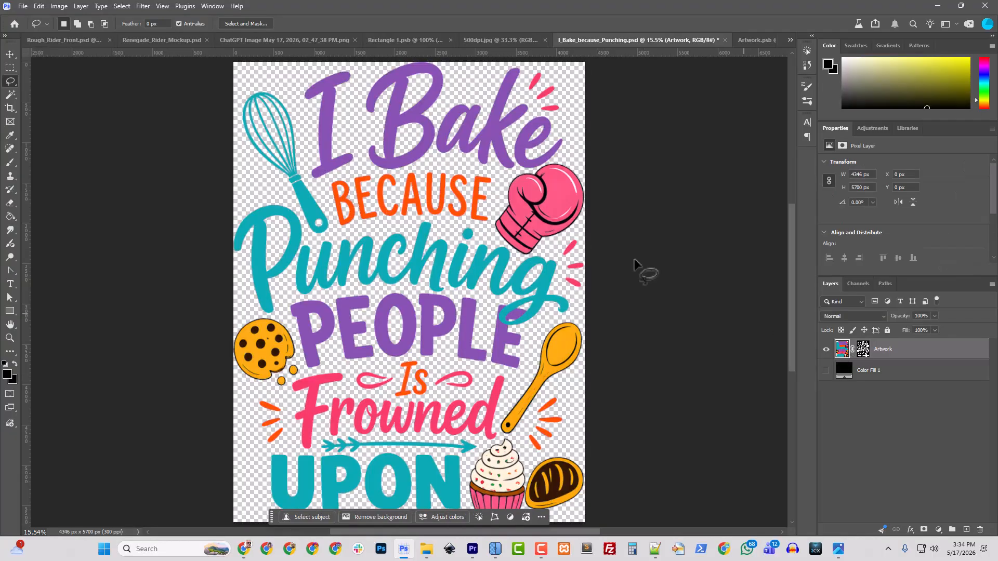
Export the finished artwork as I_Bake_because_Punching.png in Downloads, replacing the existing file, and close its preview.
left_click(24, 5)
mouse_move(37, 6)
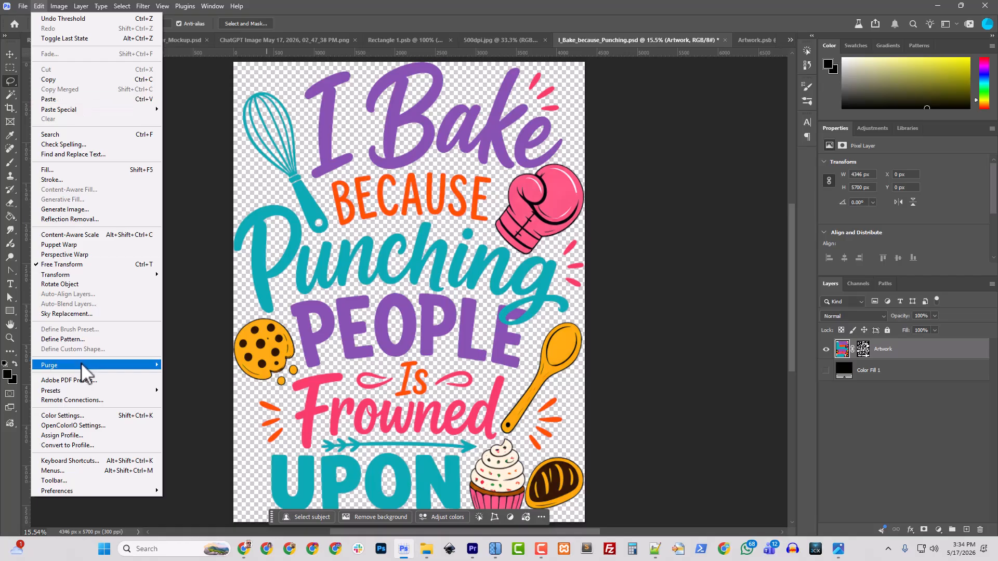
mouse_move(23, 6)
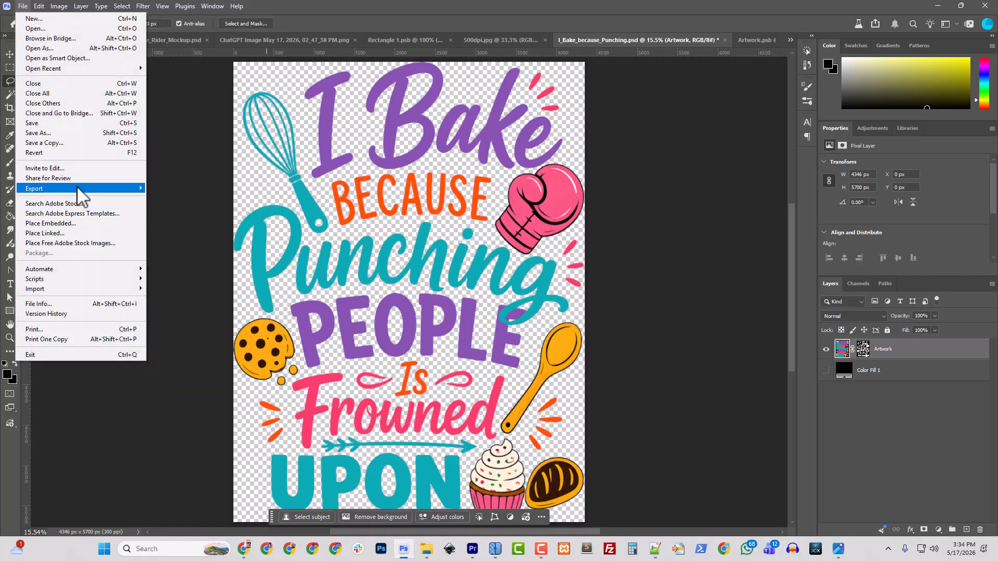
mouse_move(78, 189)
left_click(172, 189)
left_click(133, 137)
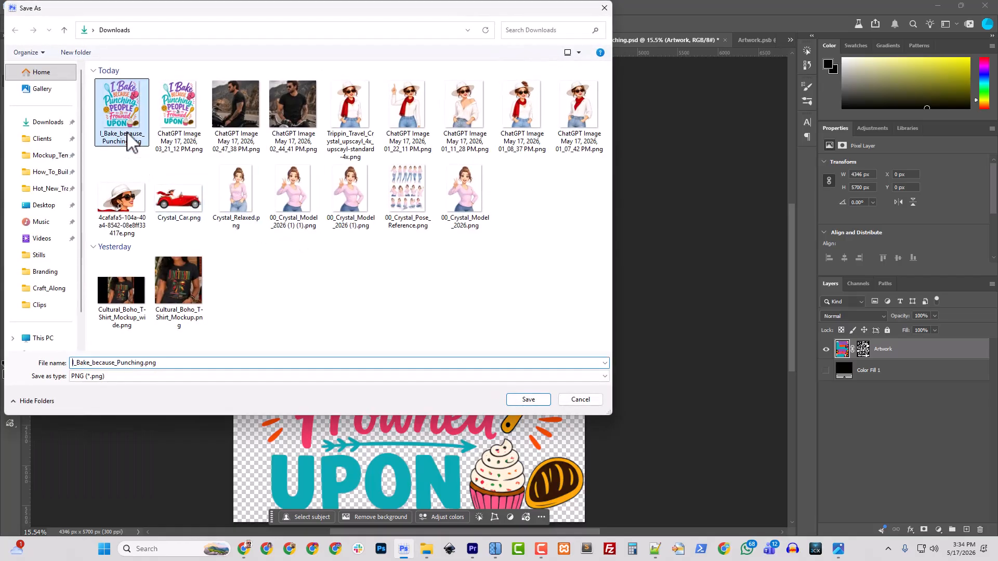
left_click(526, 400)
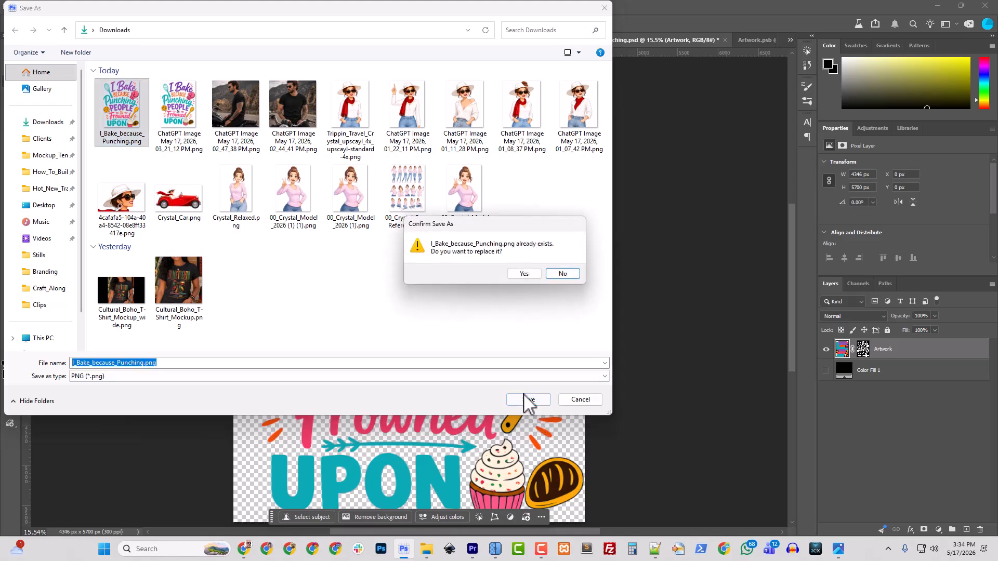
left_click(524, 274)
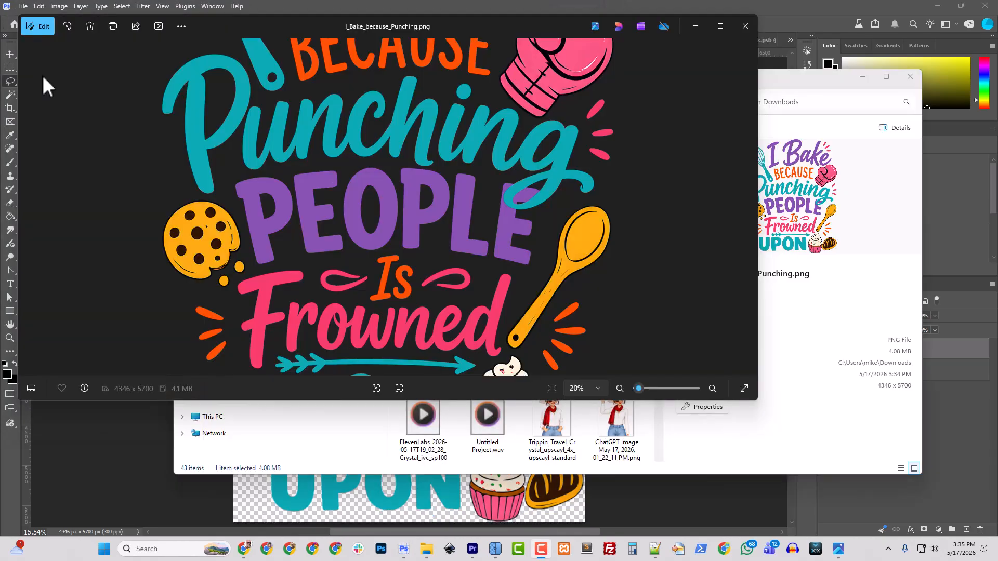
left_click(744, 26)
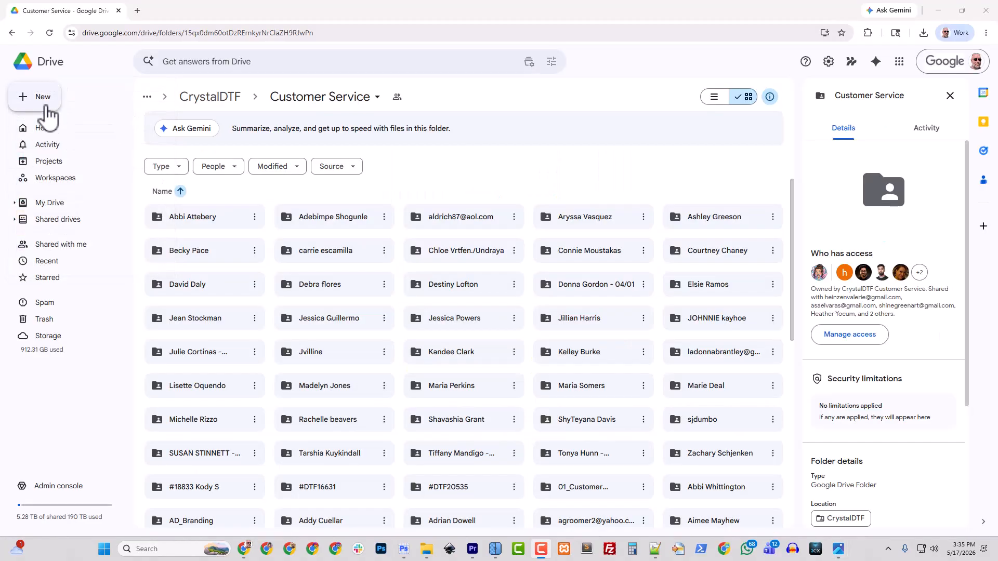
Switch to Google Drive and create a folder named Simbys_Tees inside the Customer Service folder.
left_click(24, 99)
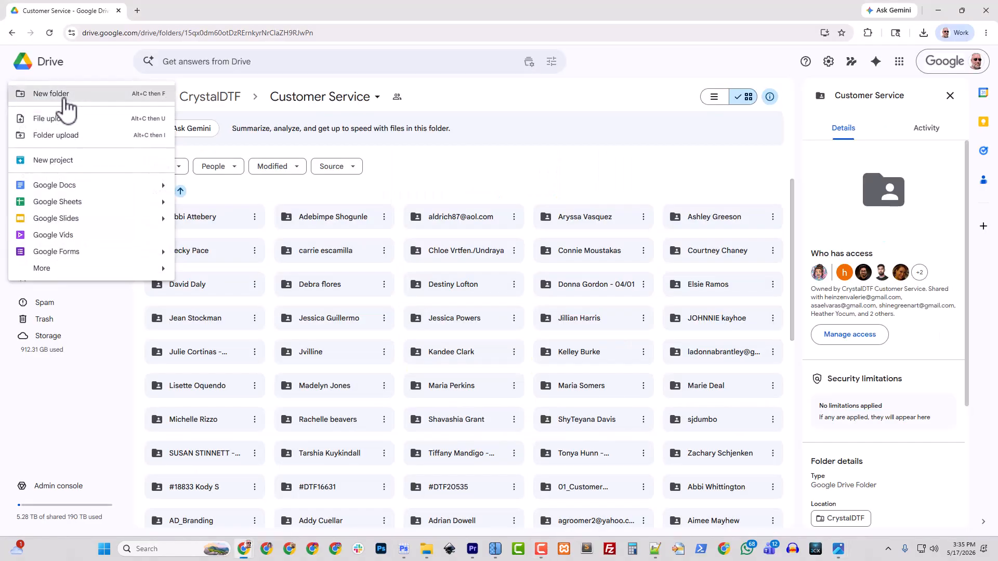
left_click(65, 102)
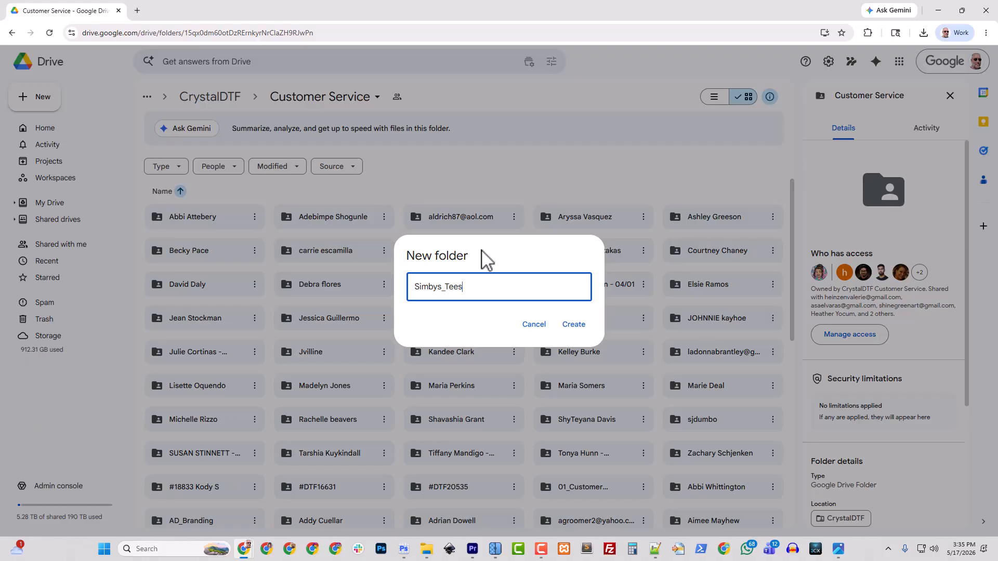
left_click(574, 325)
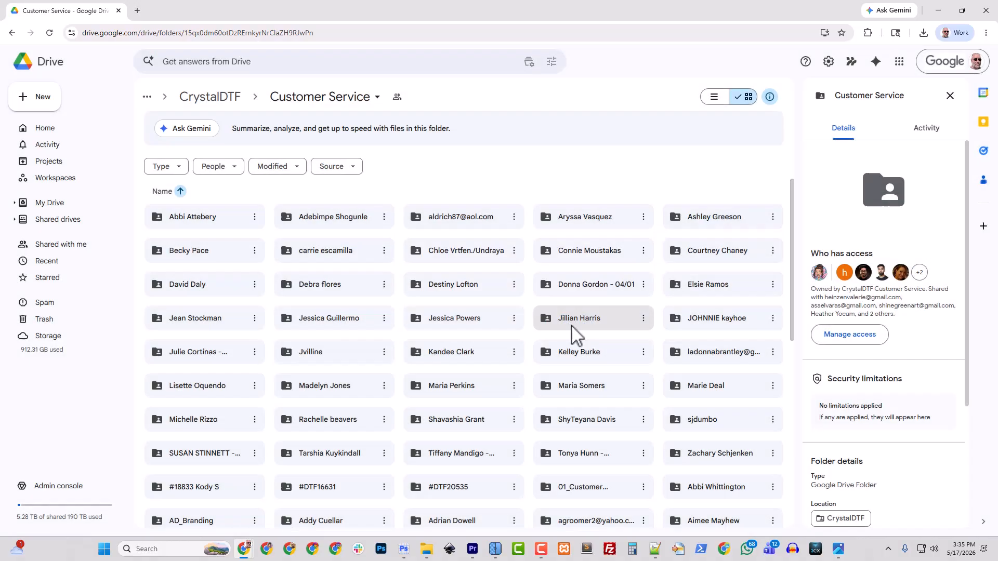
Find the new Simbys_Tees folder among the customer folders and open it.
scroll(598, 361, "down", 10)
scroll(571, 403, "down", 15)
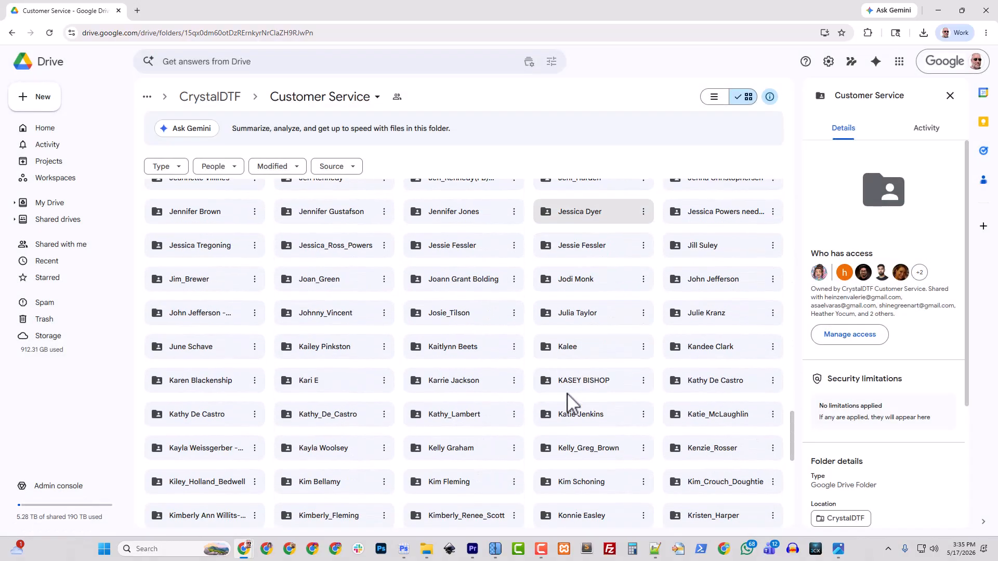
scroll(566, 416, "down", 4)
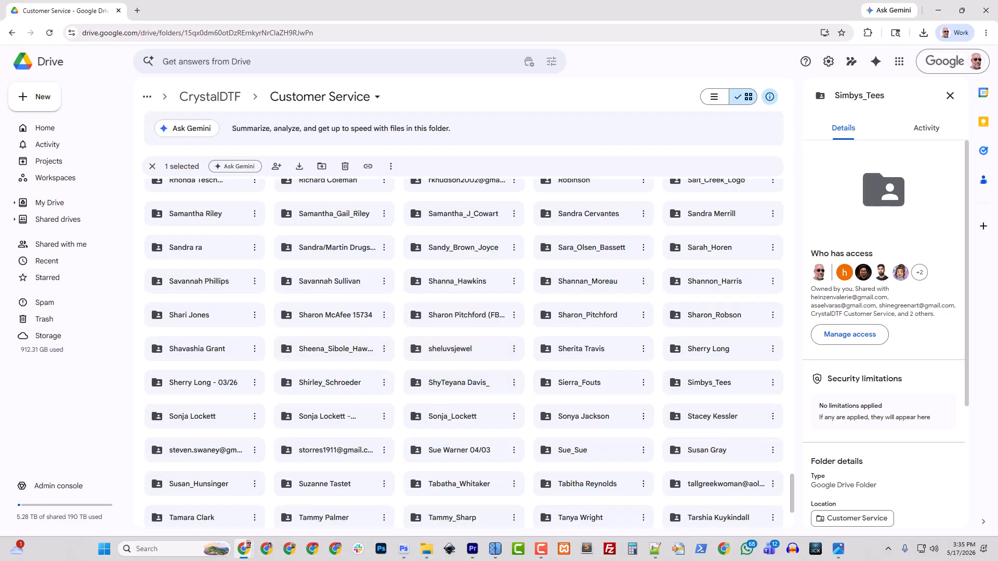
key("Return")
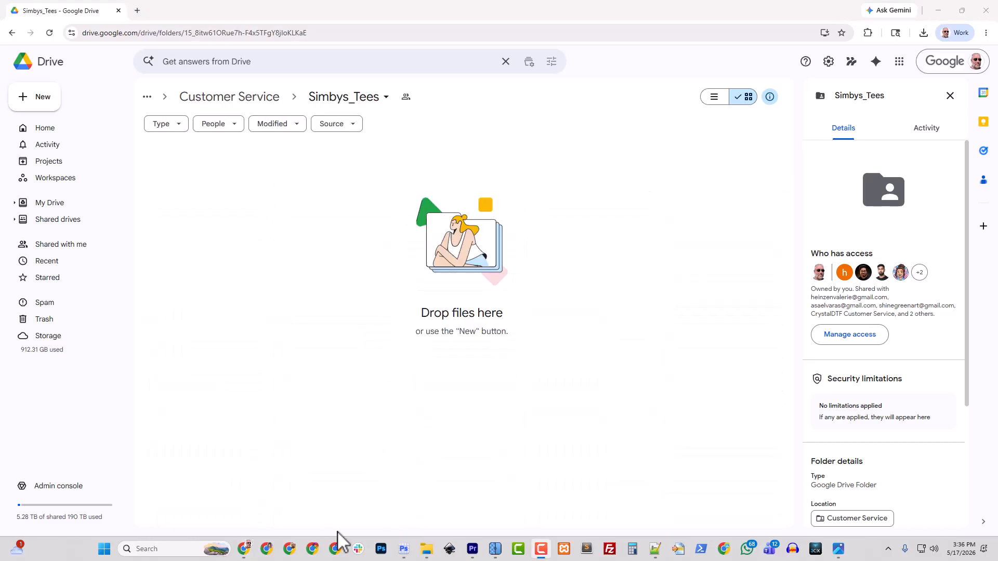
Upload I_Bake_because_Punching.png from the Downloads folder on the computer into the Simbys_Tees folder.
left_click(427, 550)
left_click_drag(379, 82, 0, 73)
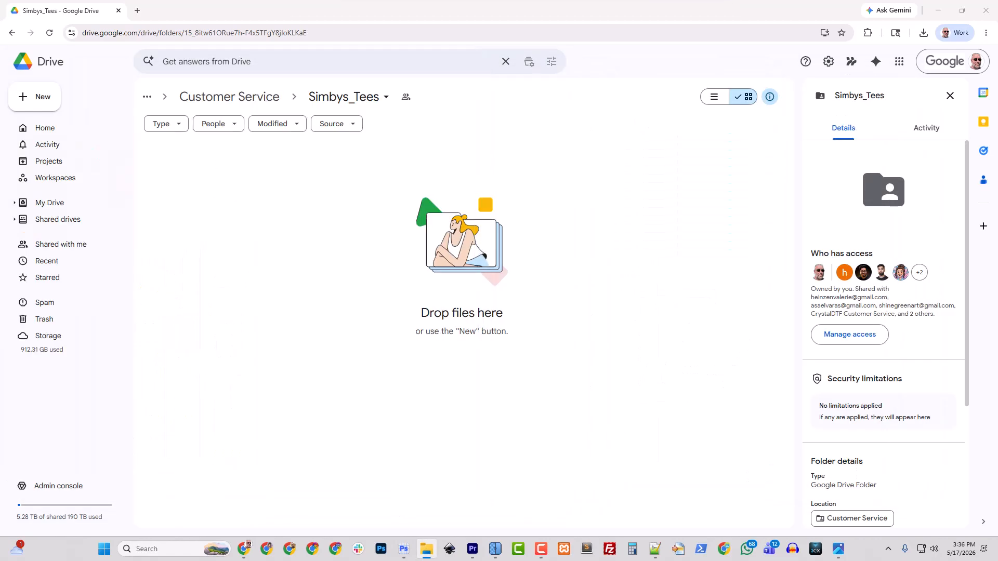
left_click_drag(0, 364, 452, 340)
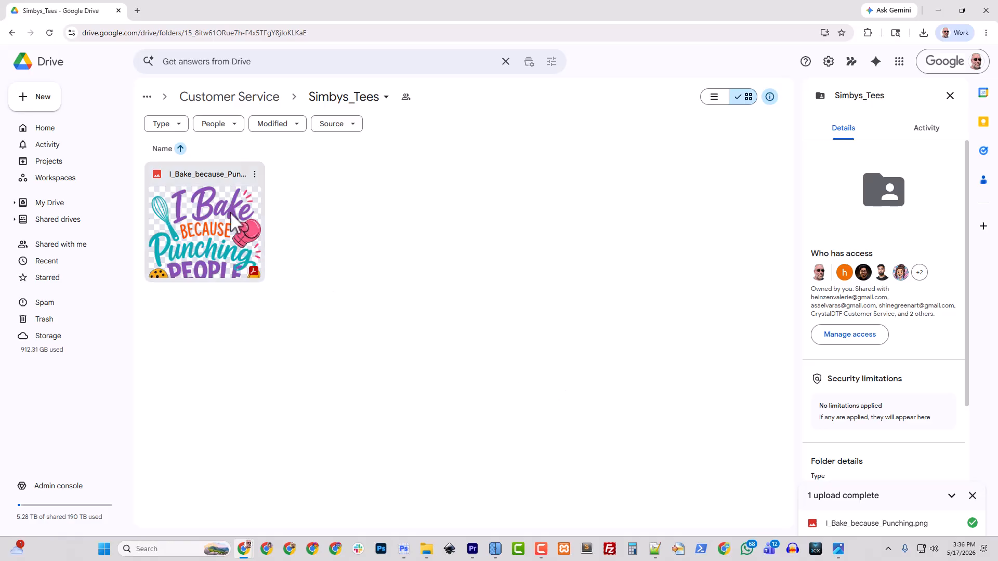
Set the Simbys_Tees folder's general access to Anyone with the link.
left_click(254, 174)
left_click(344, 98)
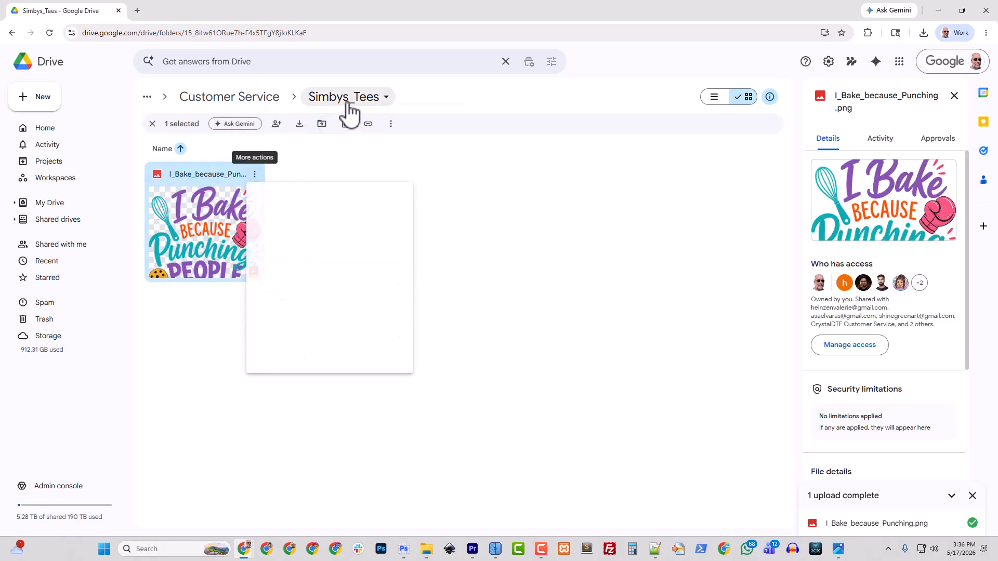
mouse_move(353, 227)
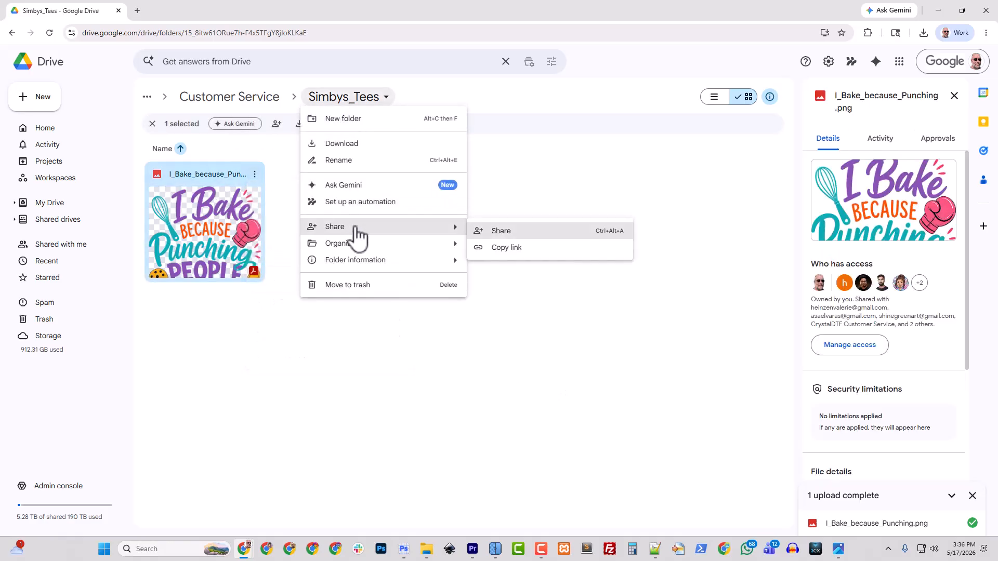
left_click(515, 232)
left_click(419, 404)
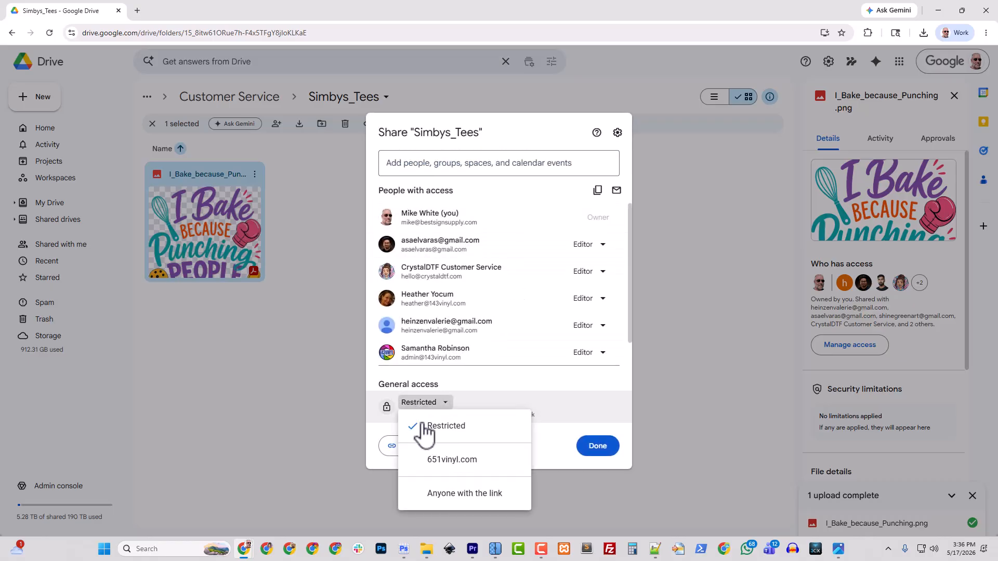
left_click(458, 494)
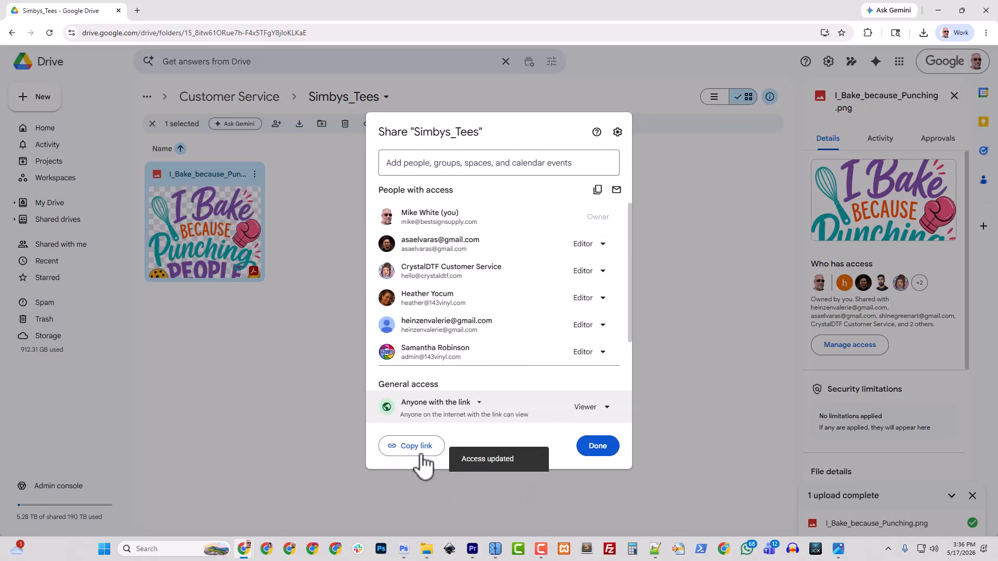
left_click(594, 451)
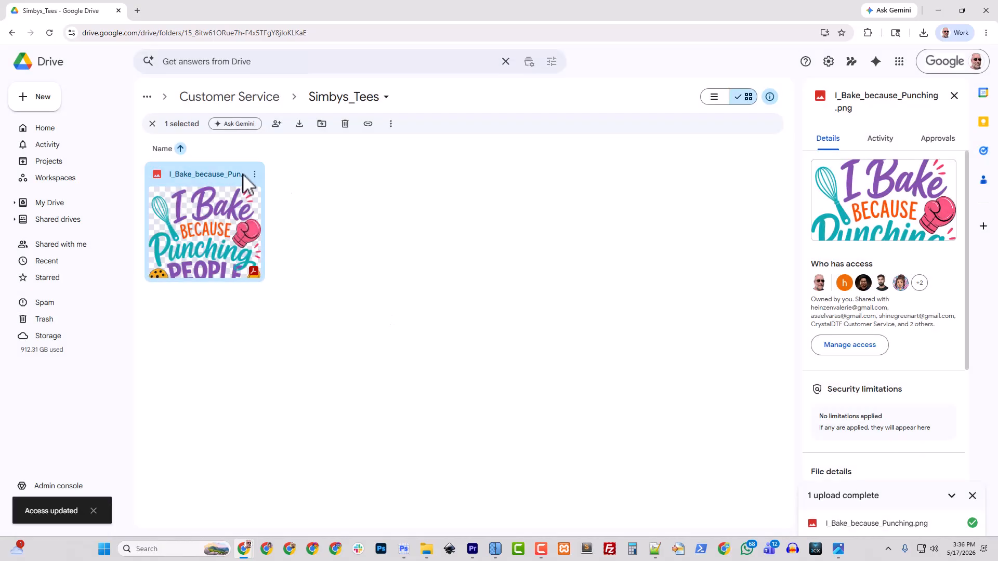
Copy the share link of the uploaded I_Bake_because_Punching.png file.
left_click(254, 176)
mouse_move(297, 306)
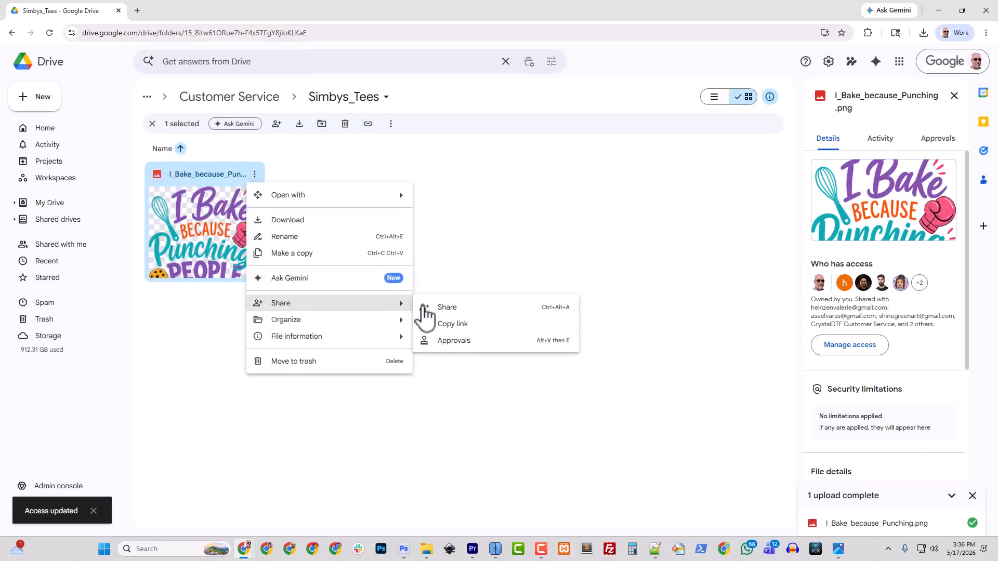
left_click(452, 324)
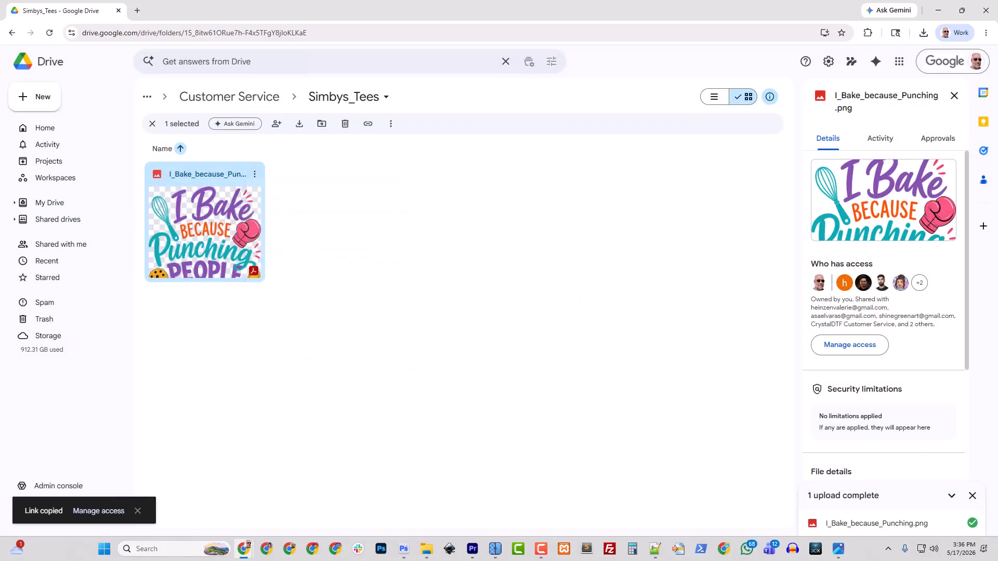